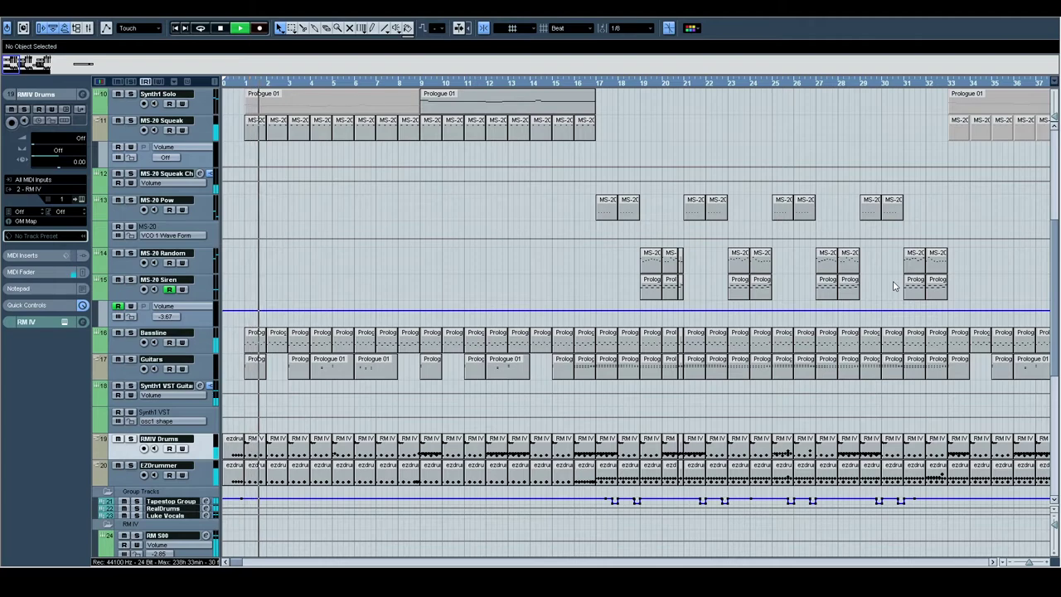
During playback, zoom to the full project with Shift+F and fit all tracks vertically.
scroll(935, 406, up, 3)
scroll(936, 406, up, 4)
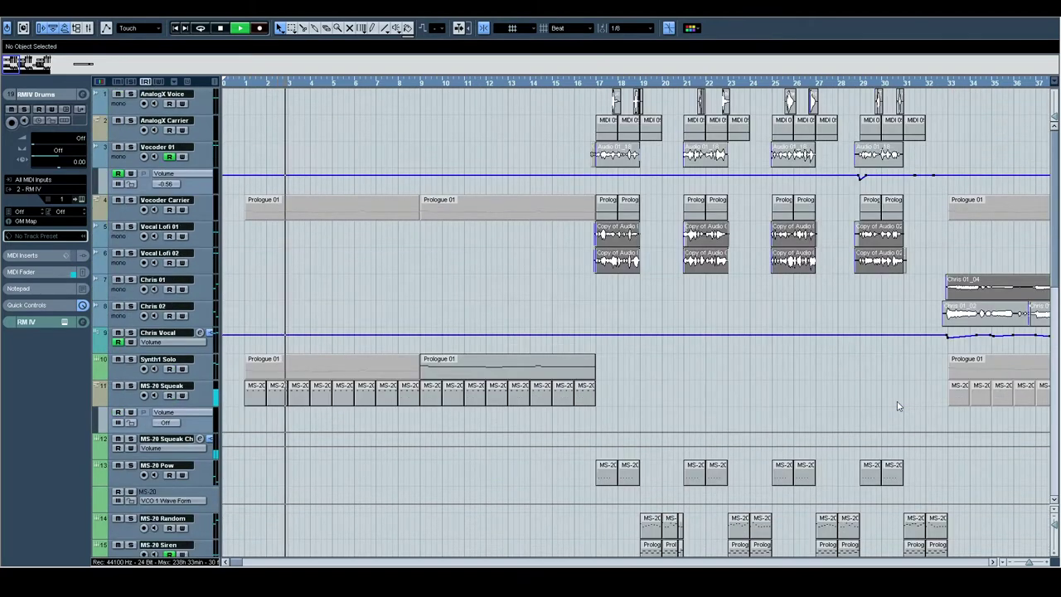
key(shift+f)
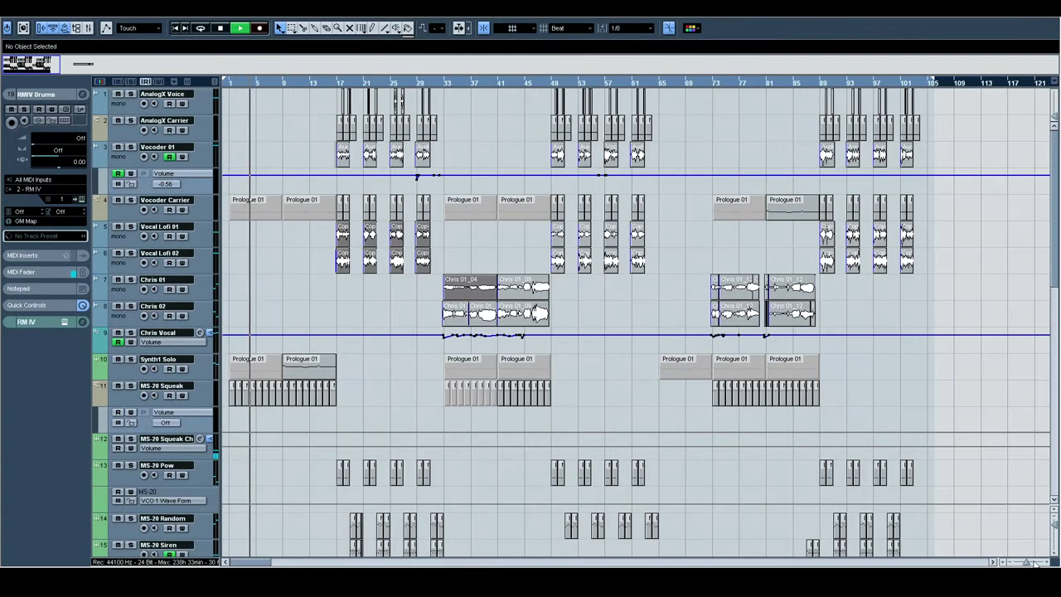
mouse_move(1054, 535)
mouse_down()
mouse_move(1054, 507)
mouse_move(1053, 522)
mouse_up()
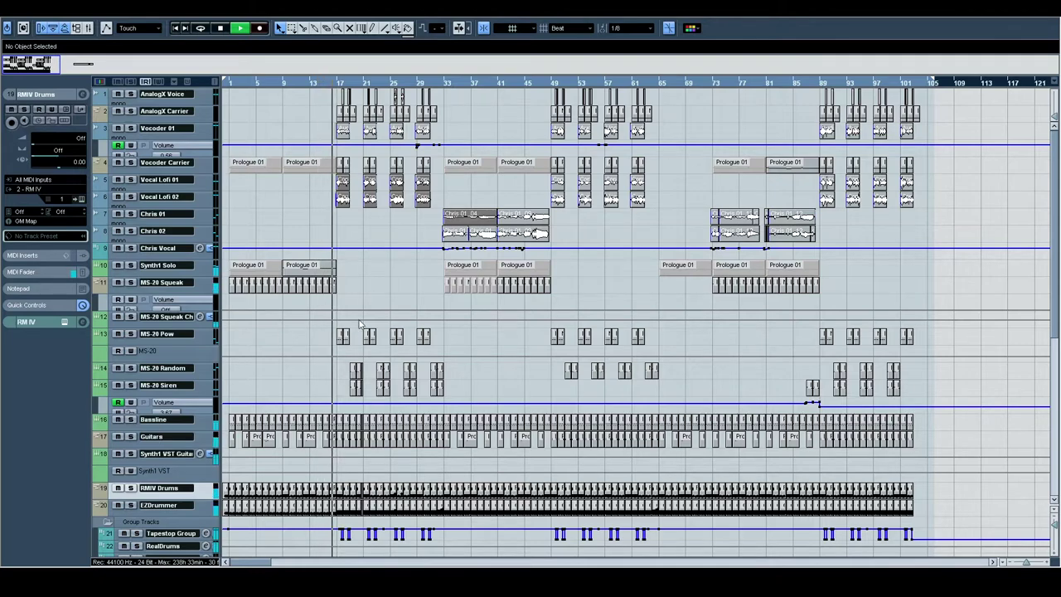
scroll(339, 315, down, 3)
scroll(340, 315, right, 2)
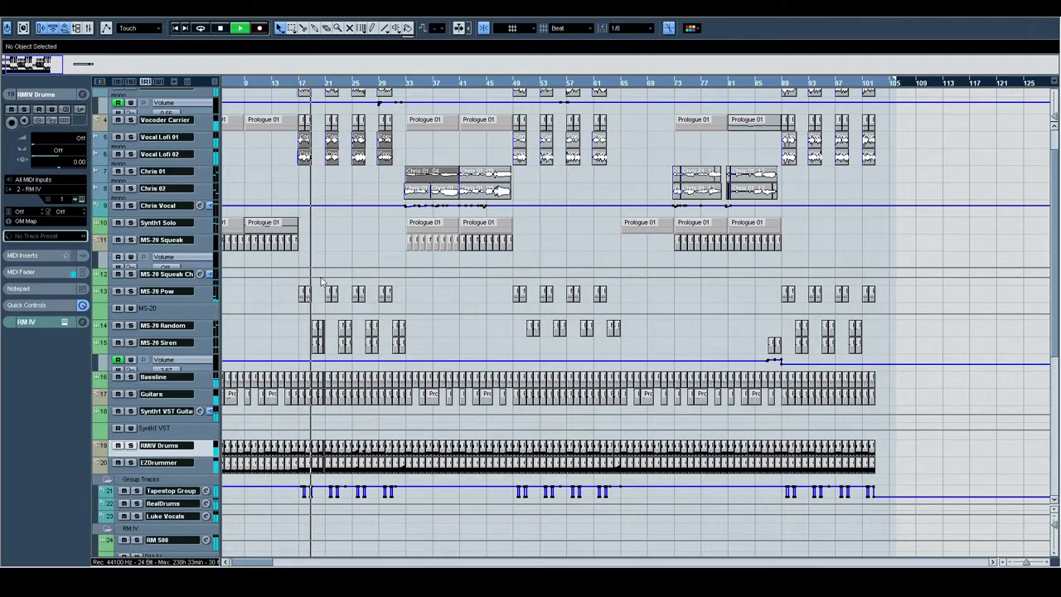
Stop playback, zoom in with H, and restart playback with the Bassline track selected.
key(space)
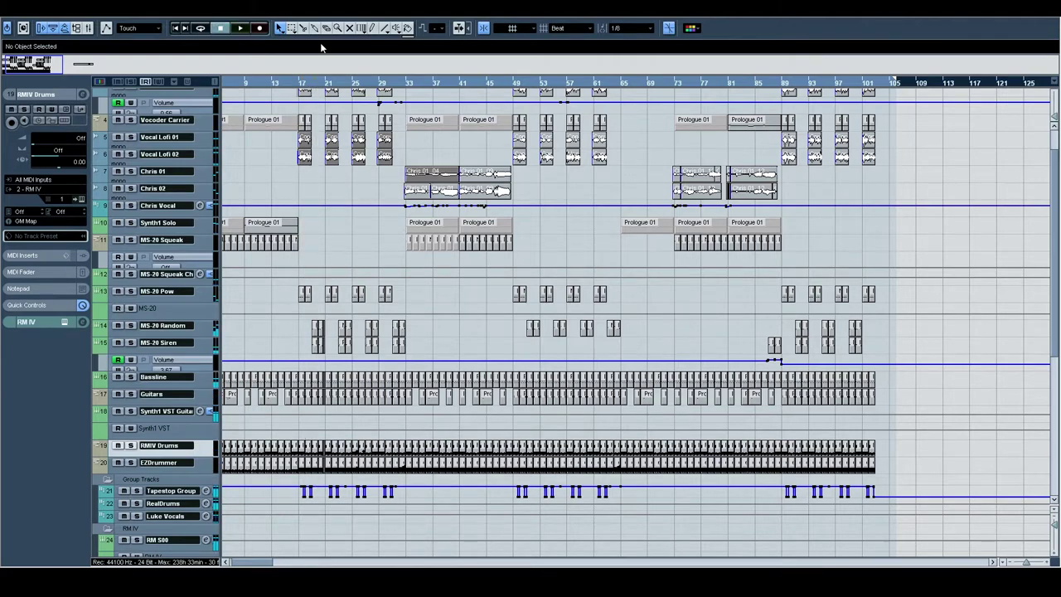
key(h)
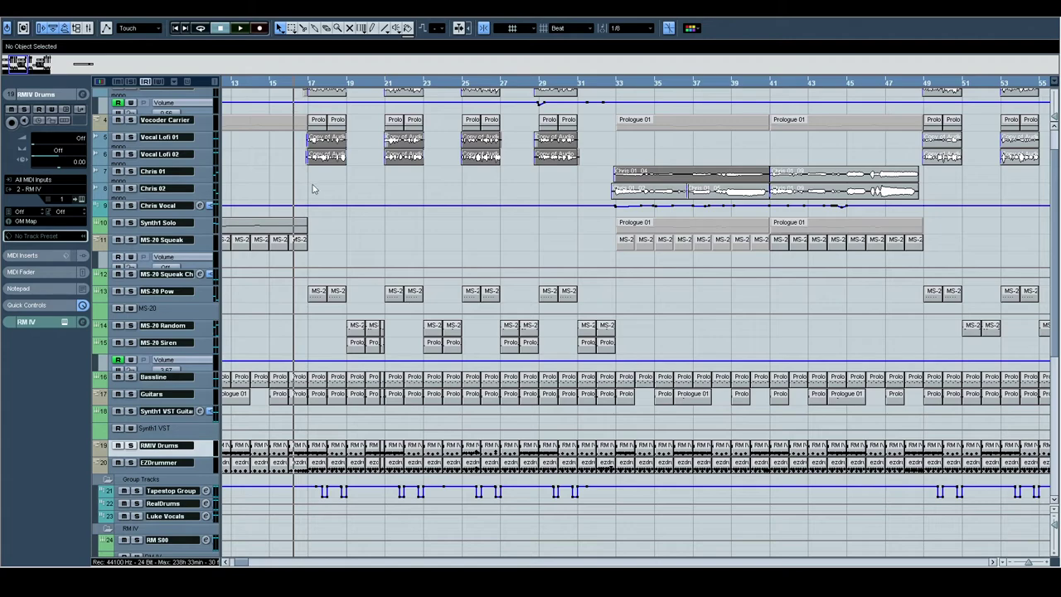
scroll(282, 234, down, 5)
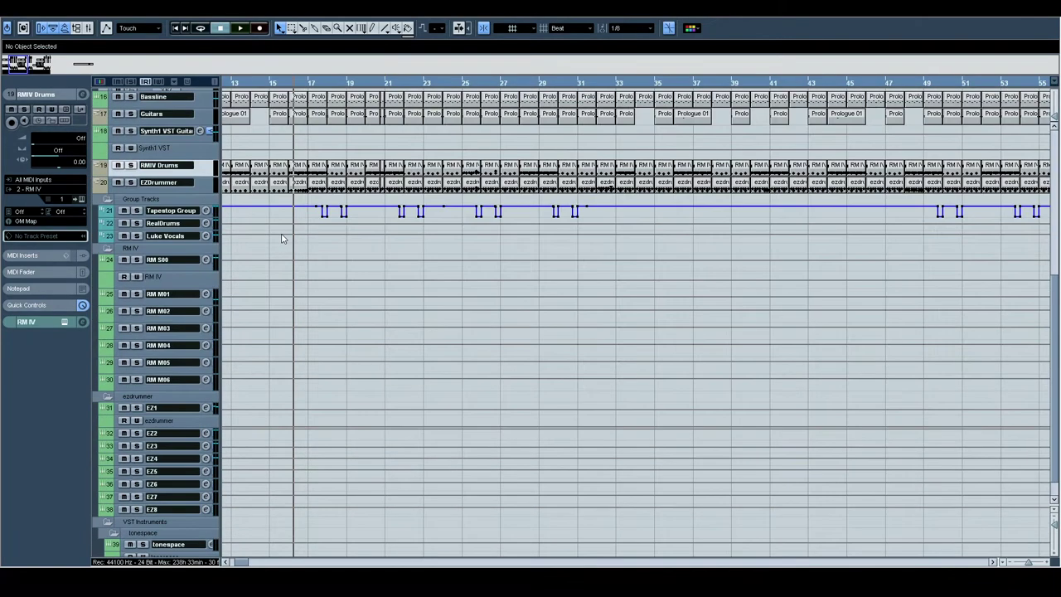
click(171, 211)
scroll(150, 148, up, 2)
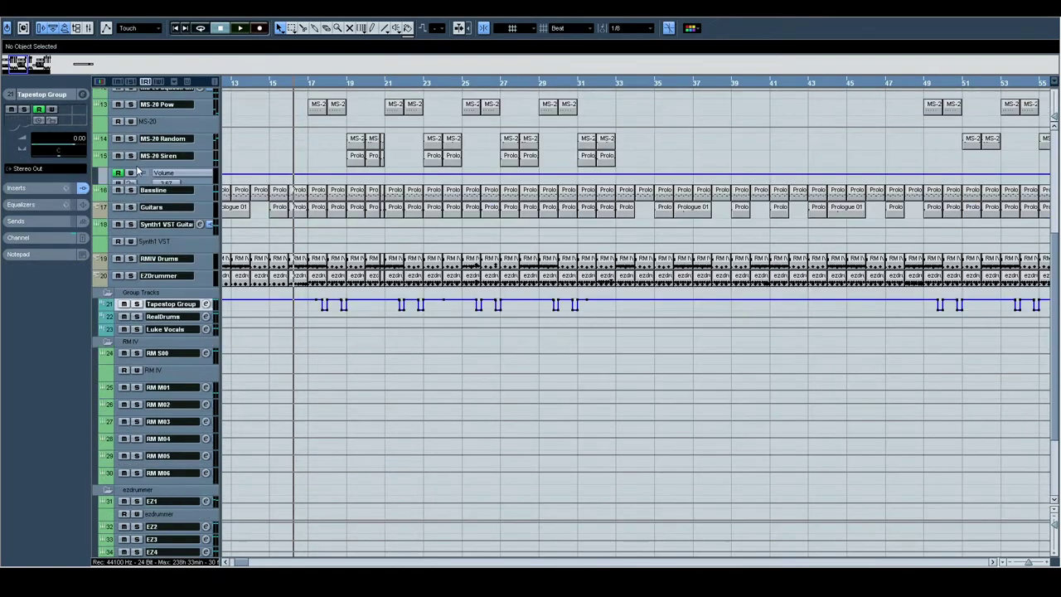
click(143, 192)
key(space)
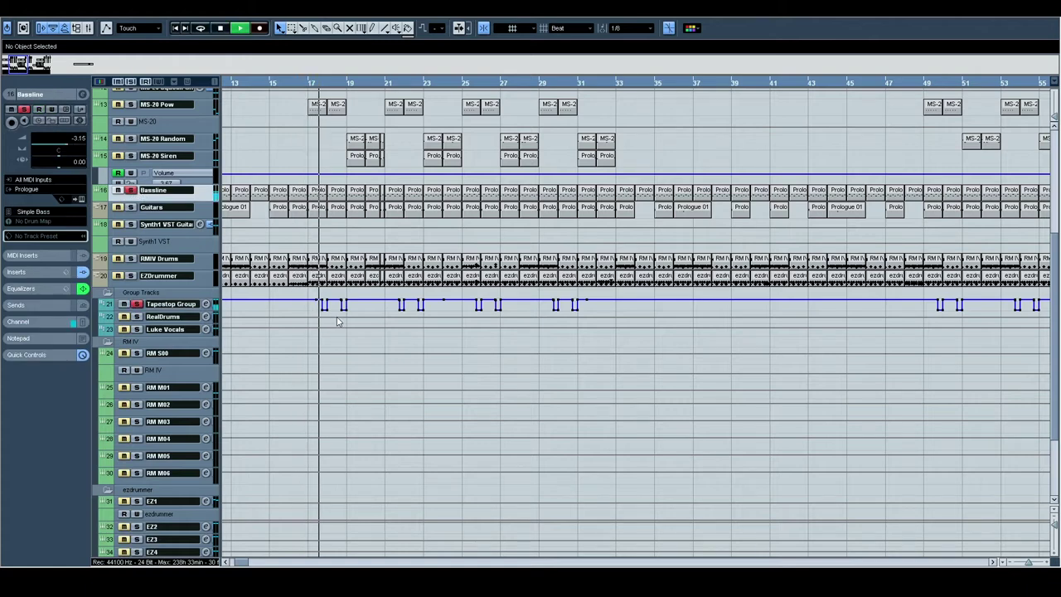
click(174, 307)
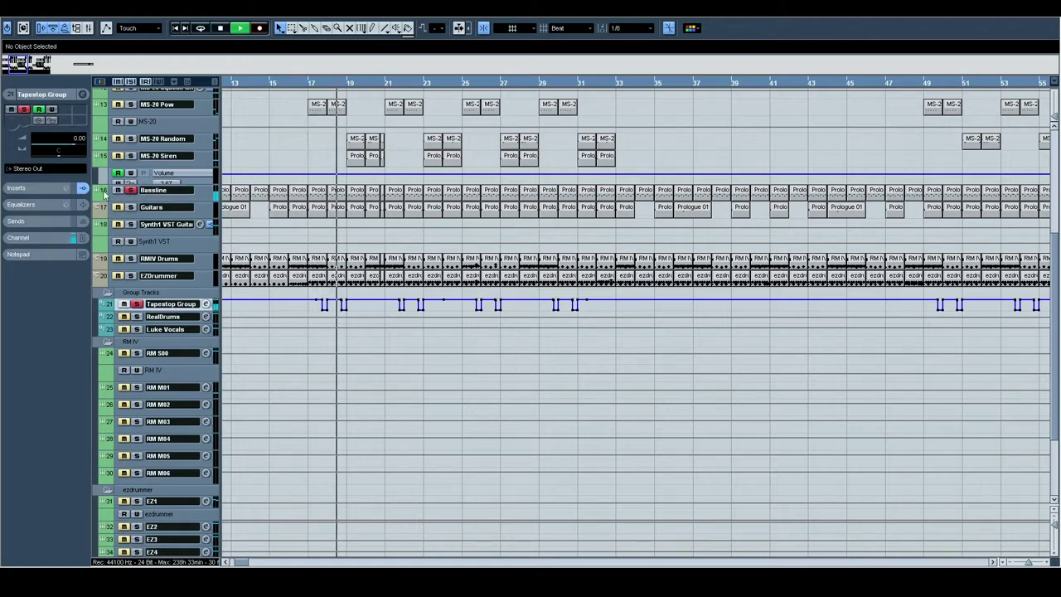
click(82, 94)
click(449, 237)
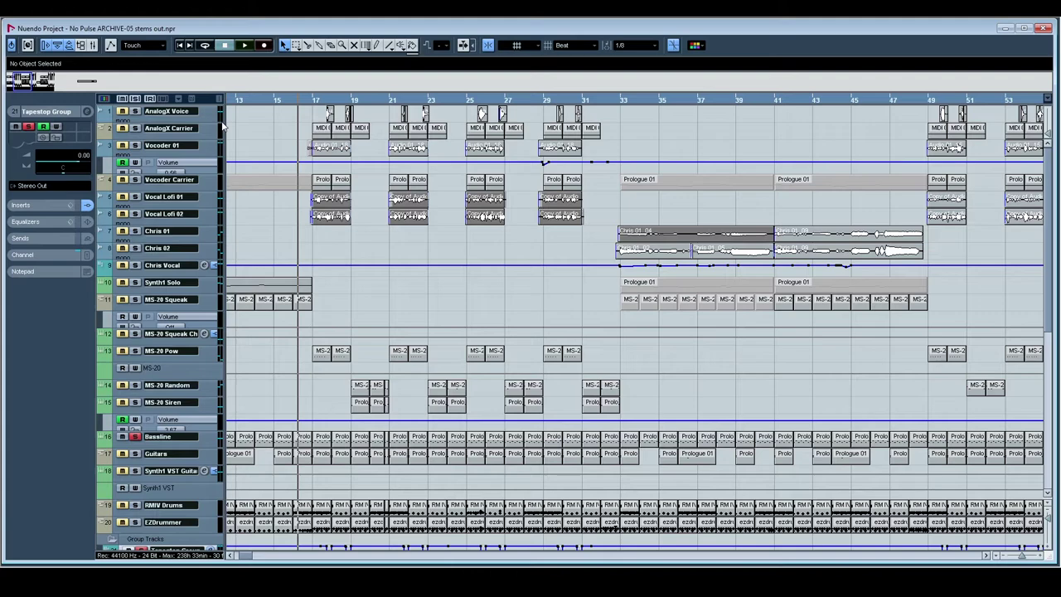
Zoom in on bars 16–30 from AnalogX Voice, then play the AnalogX Carrier section from bar 17.
click(141, 113)
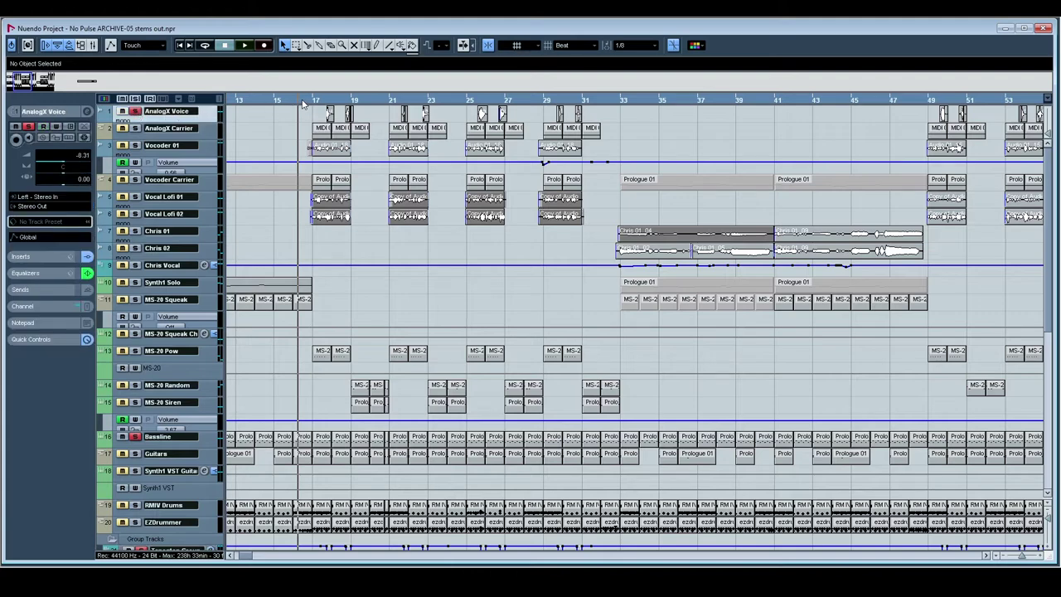
key(h)
key(space)
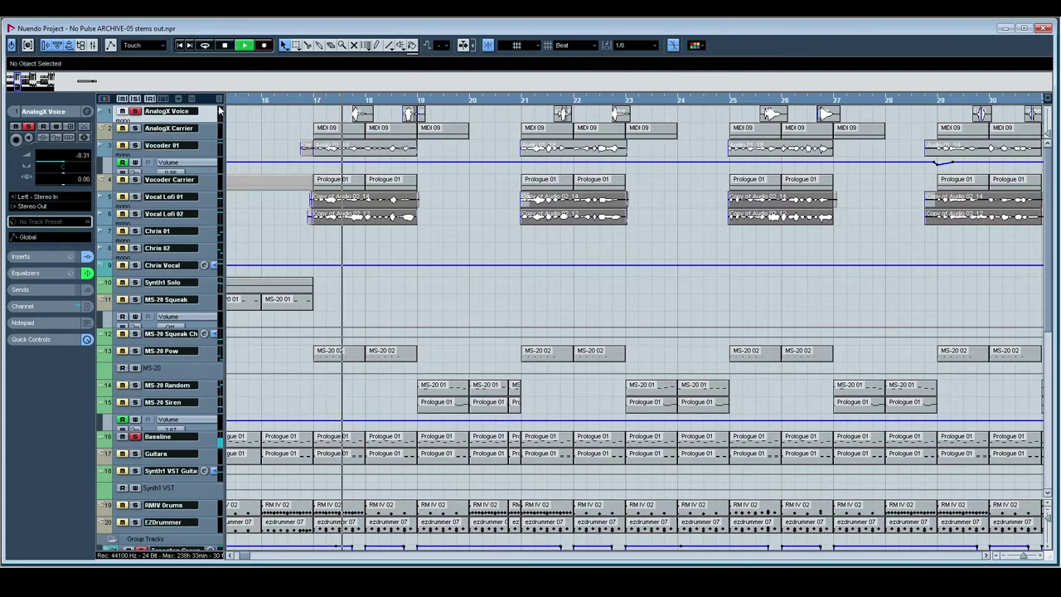
click(205, 129)
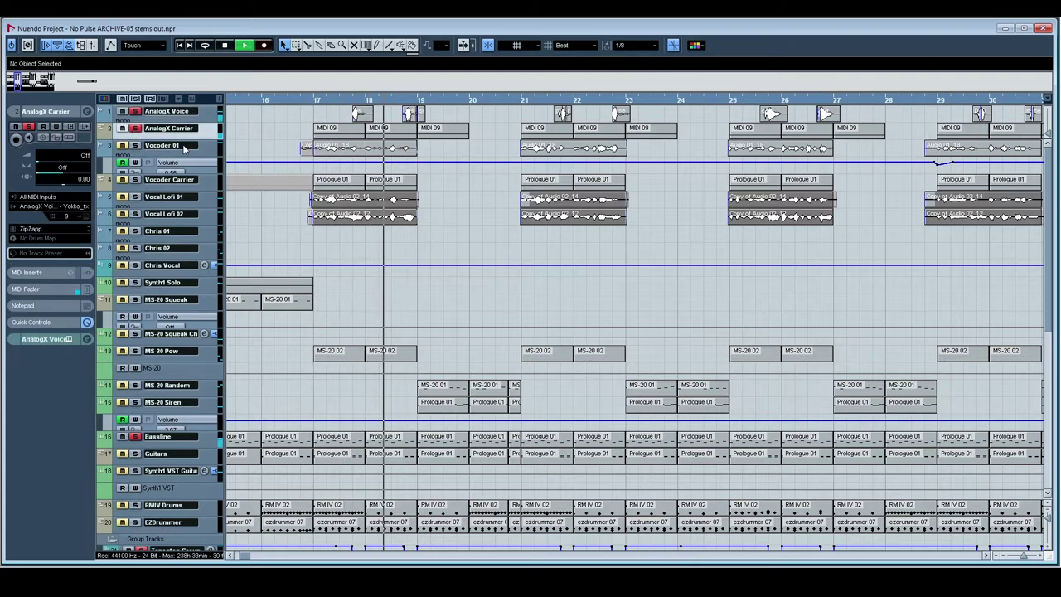
key(space)
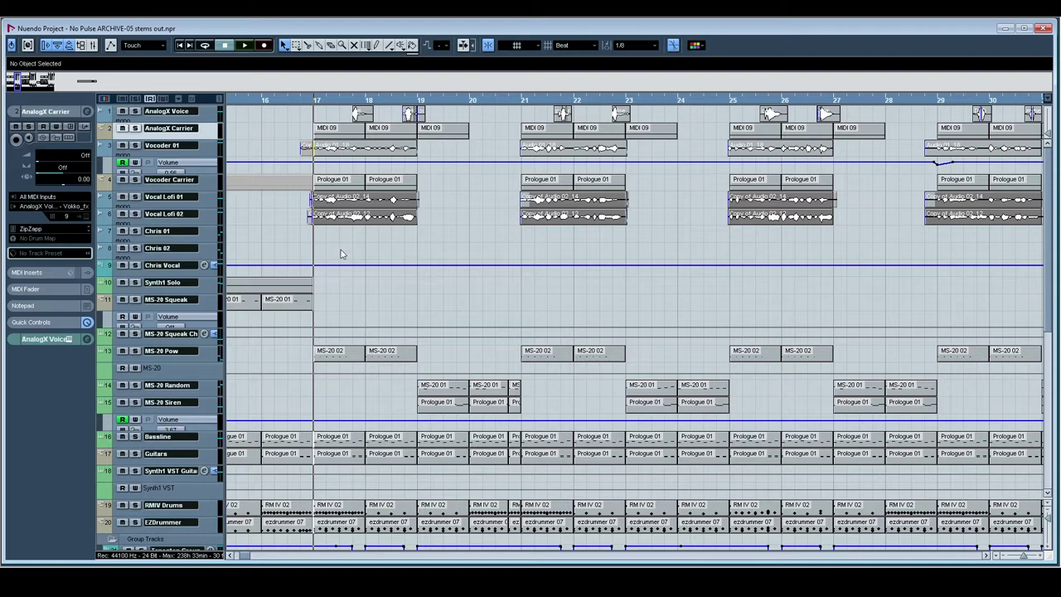
key(space)
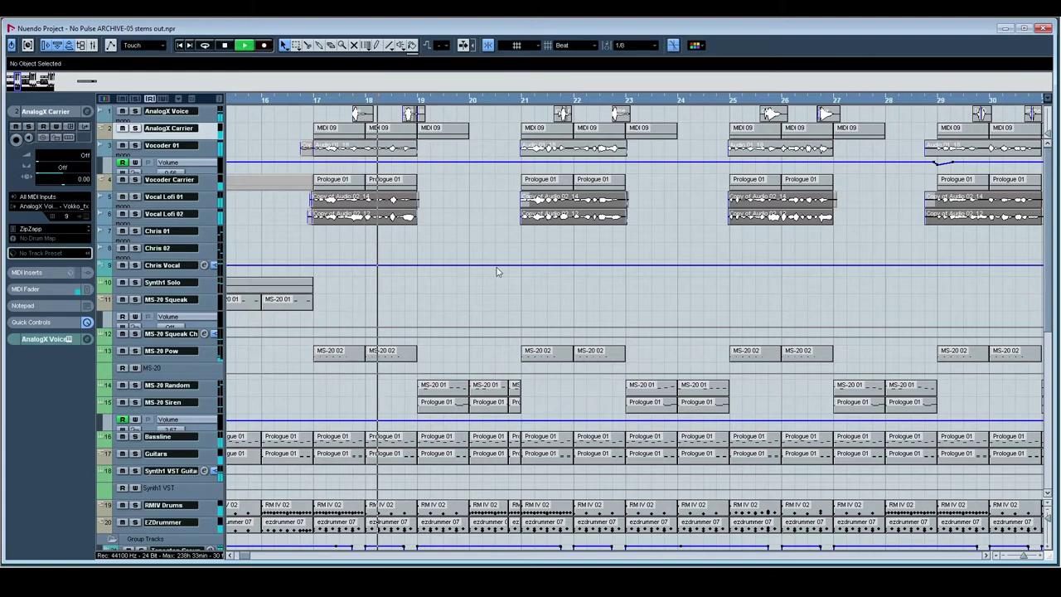
Restart and stop playback at bar 17 while scrolling down the track list.
key(space)
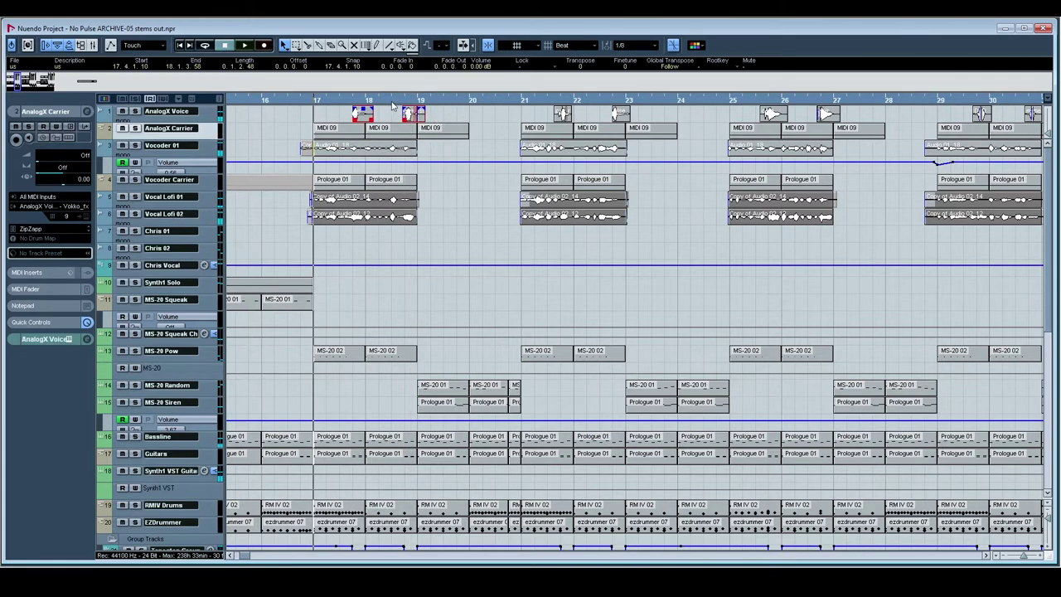
key(space)
scroll(492, 253, down, 5)
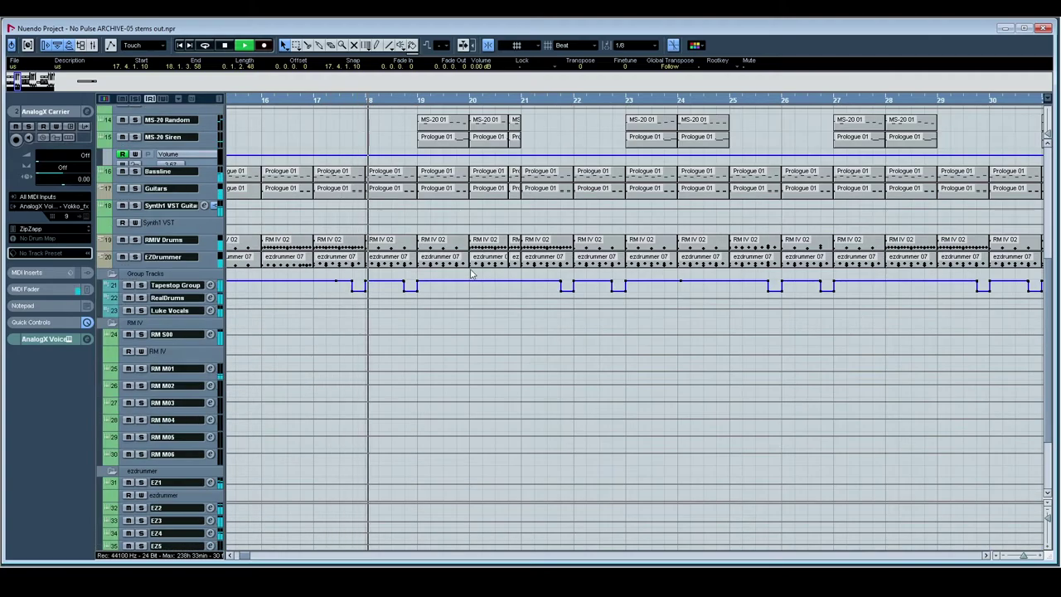
scroll(485, 290, up, 5)
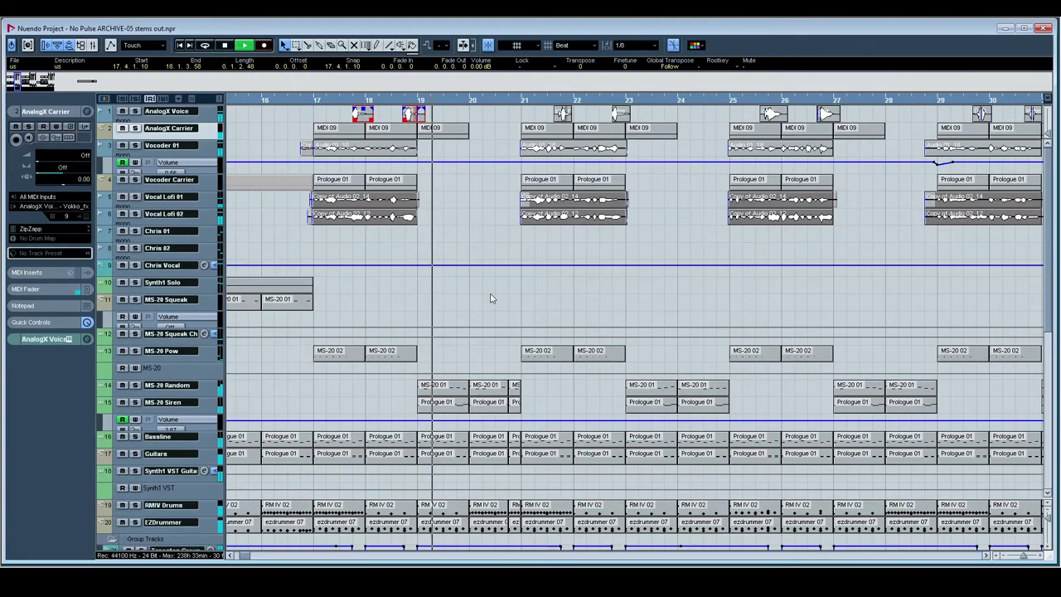
key(space)
scroll(387, 253, down, 3)
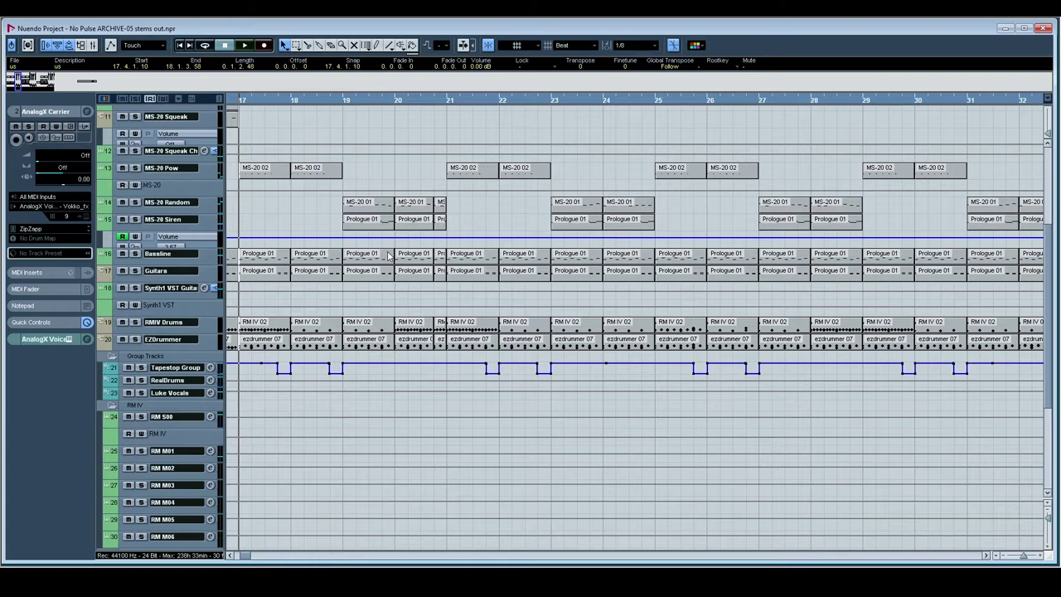
Solo the MS-20 Siren track and play it from bar 19.
click(148, 217)
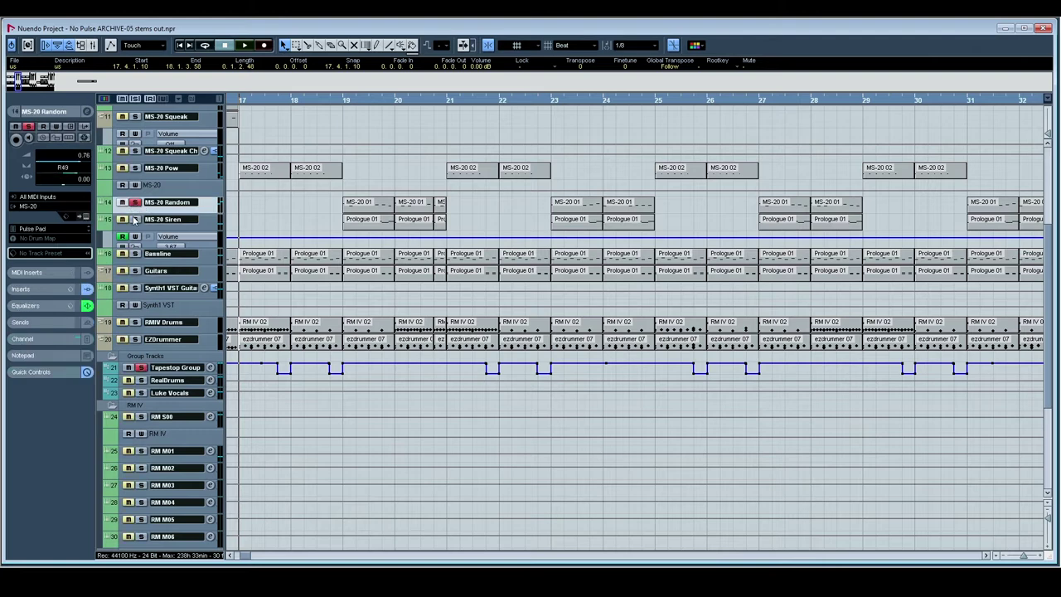
click(136, 220)
click(338, 103)
key(space)
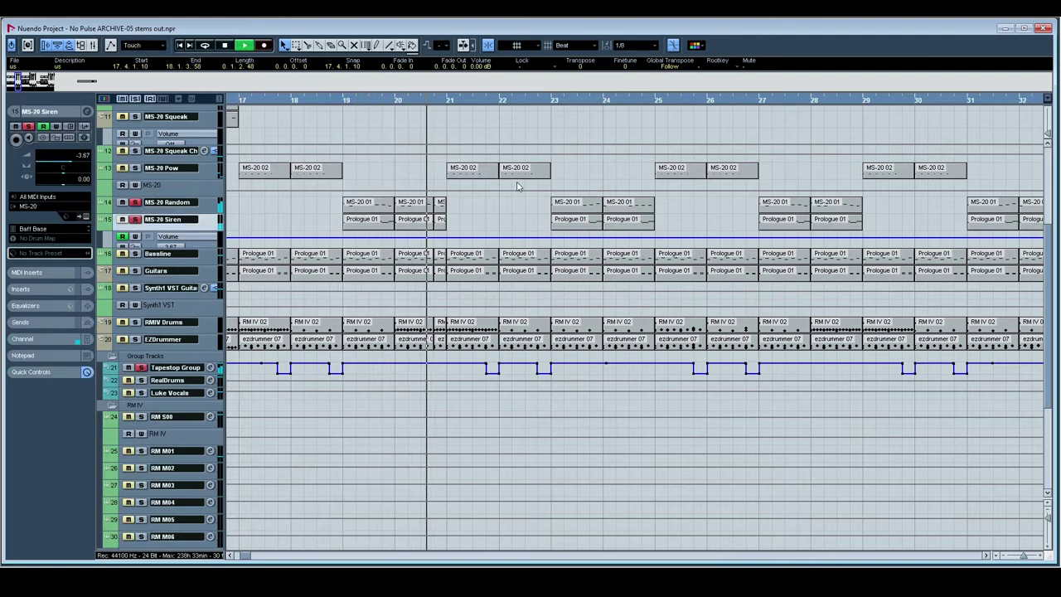
key(space)
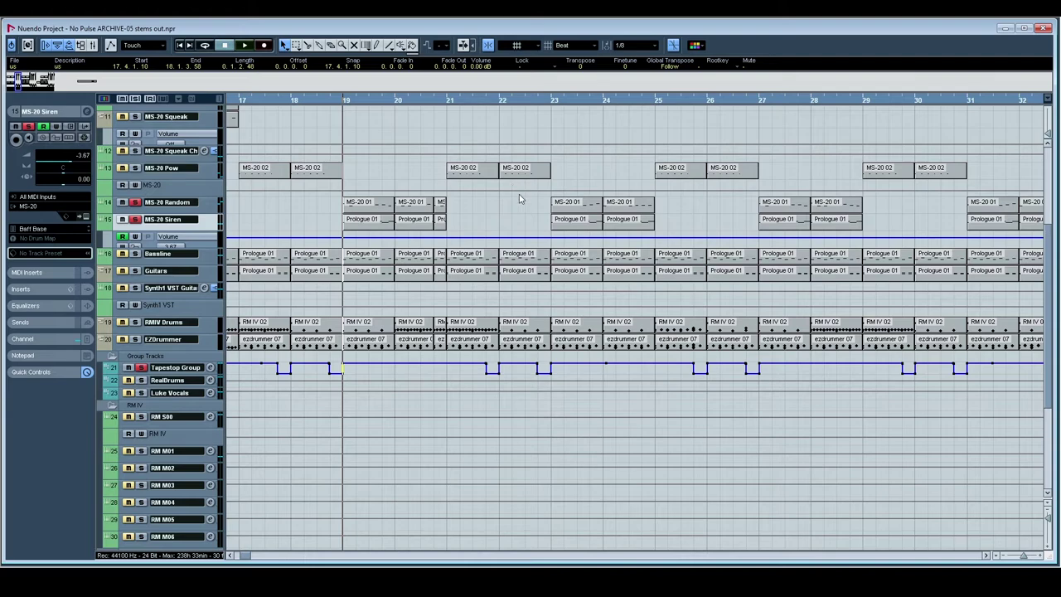
scroll(593, 240, up, 2)
scroll(594, 241, left, 2)
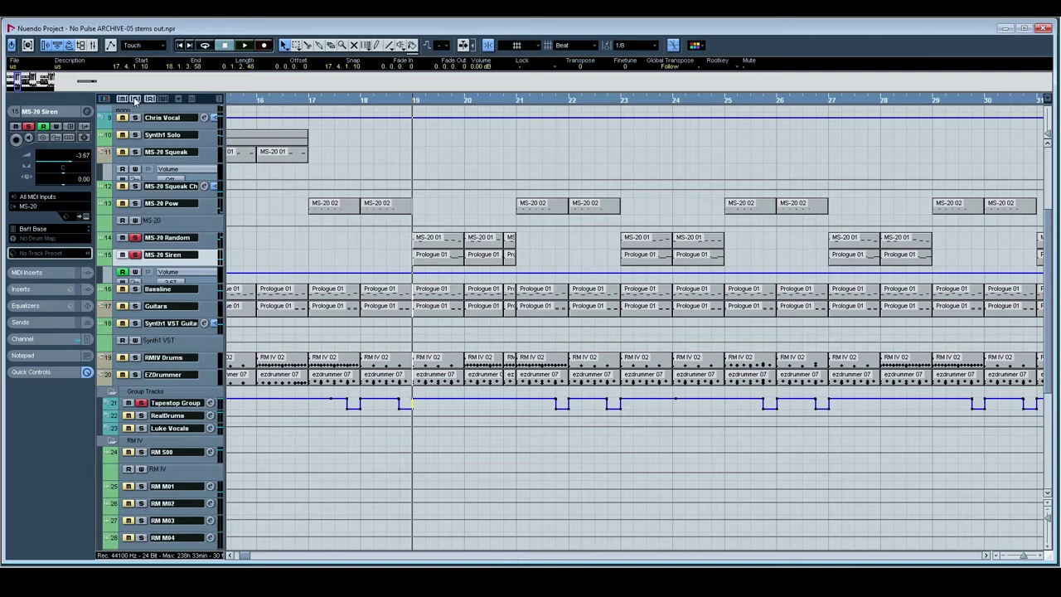
Play from bar 19 and stop again while scrolling around the arrangement.
key(space)
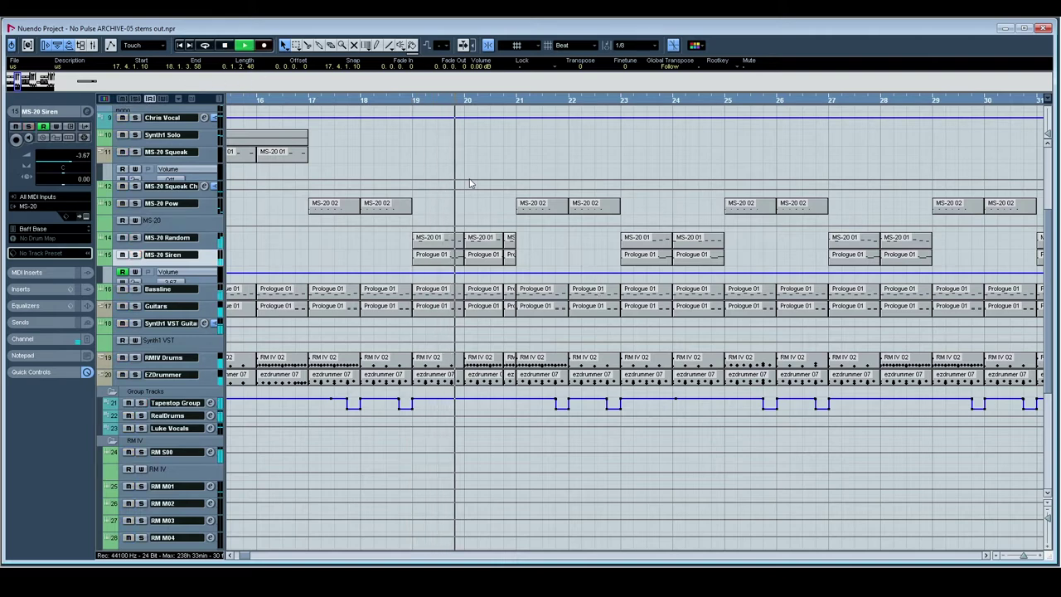
scroll(509, 185, left, 5)
scroll(545, 239, down, 1)
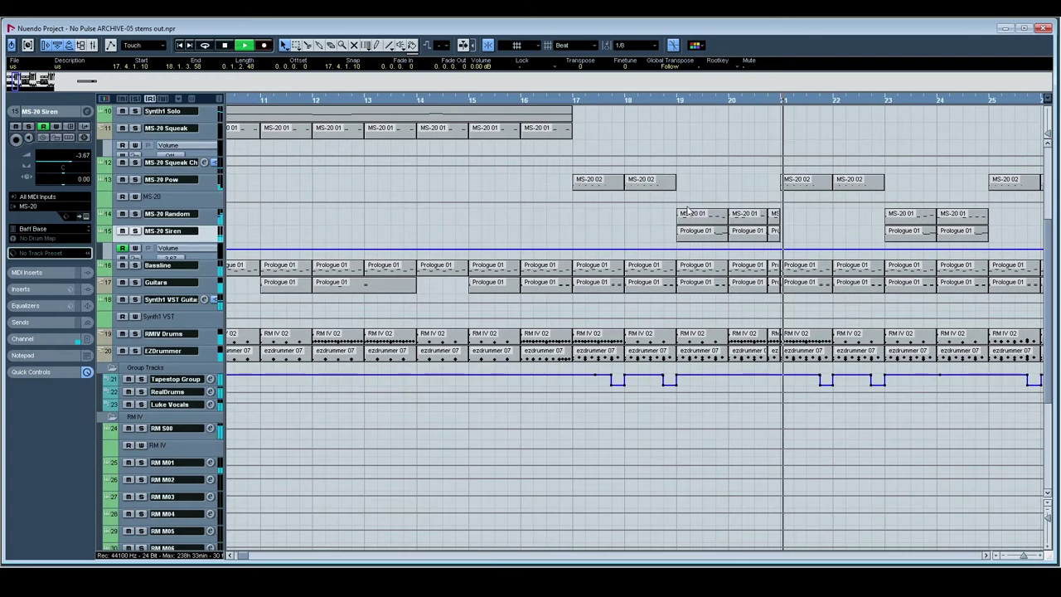
scroll(450, 260, up, 5)
scroll(450, 260, right, 8)
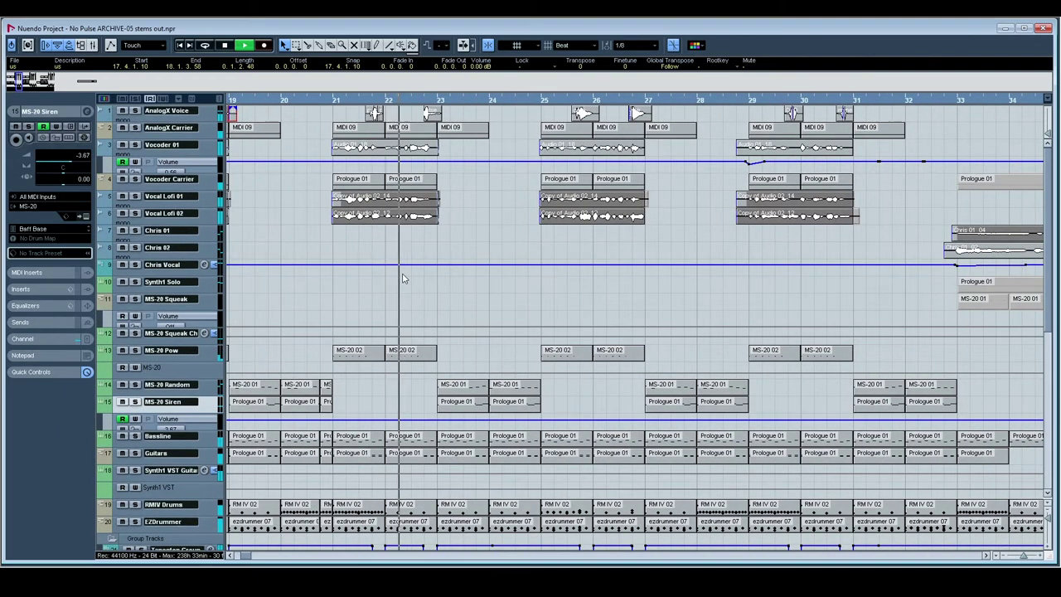
key(space)
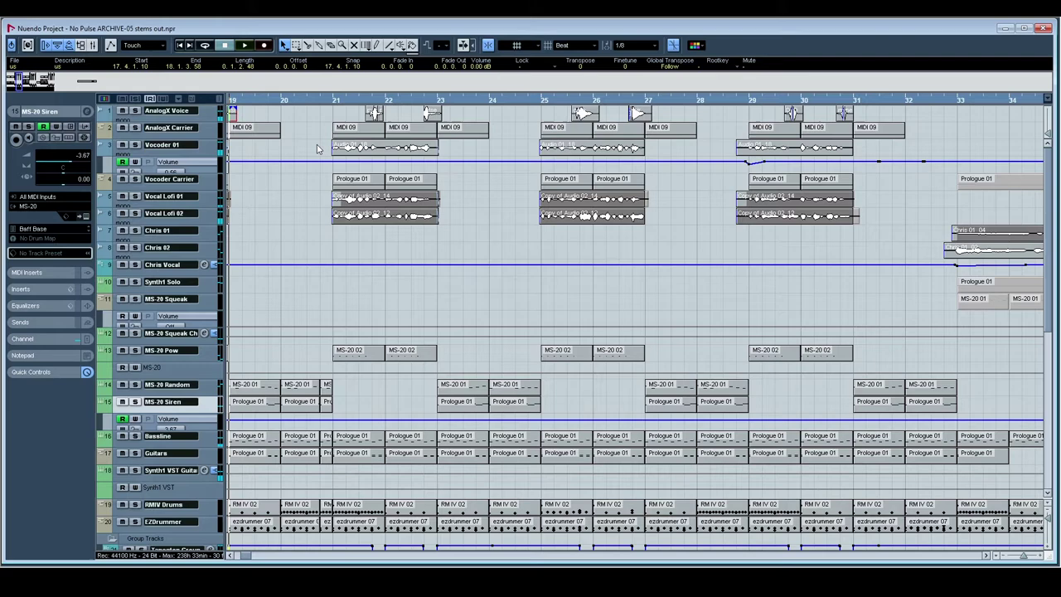
scroll(317, 144, left, 4)
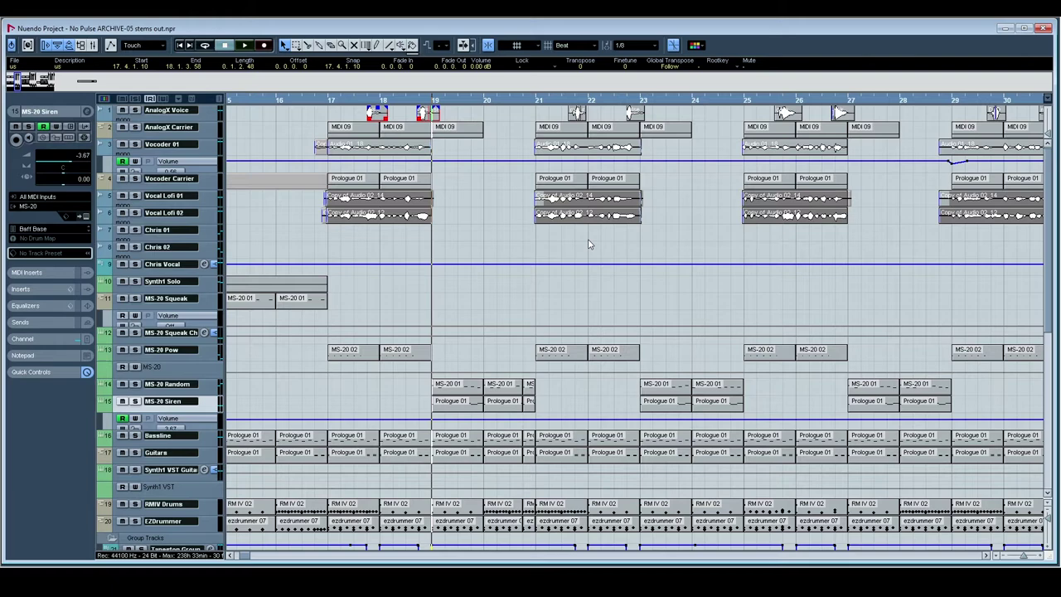
Resume playback and pan up until tracks 1–20 are visible.
key(space)
scroll(581, 228, down, 5)
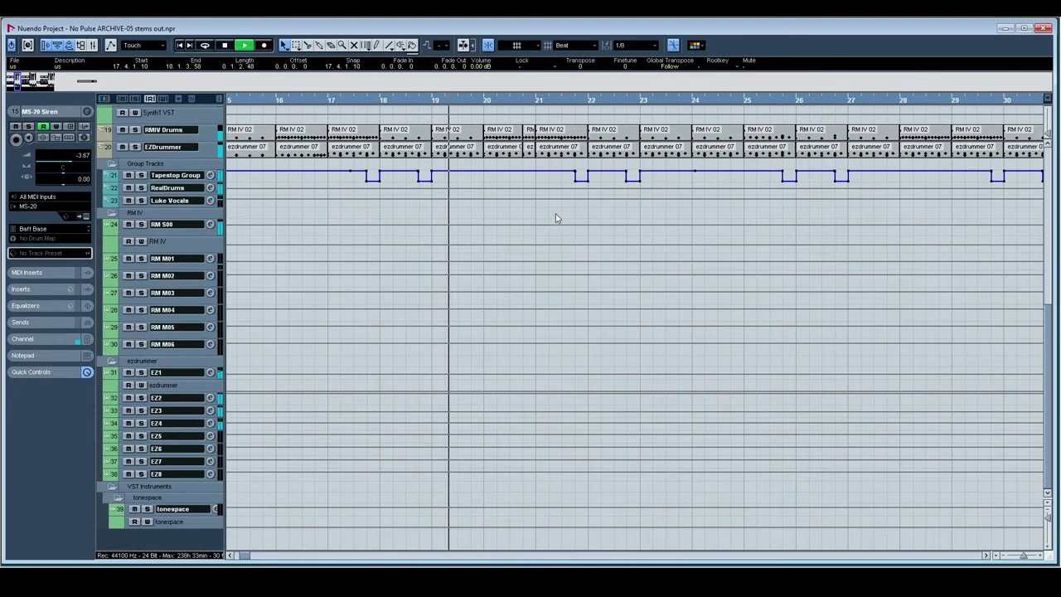
drag(538, 215, 293, 300)
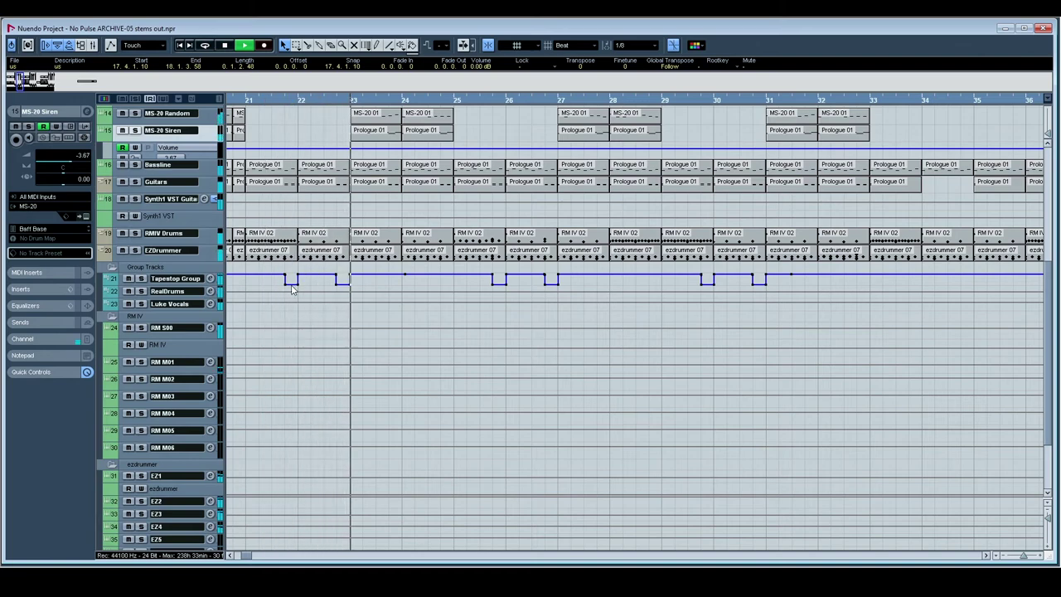
scroll(332, 282, up, 5)
scroll(344, 279, up, 5)
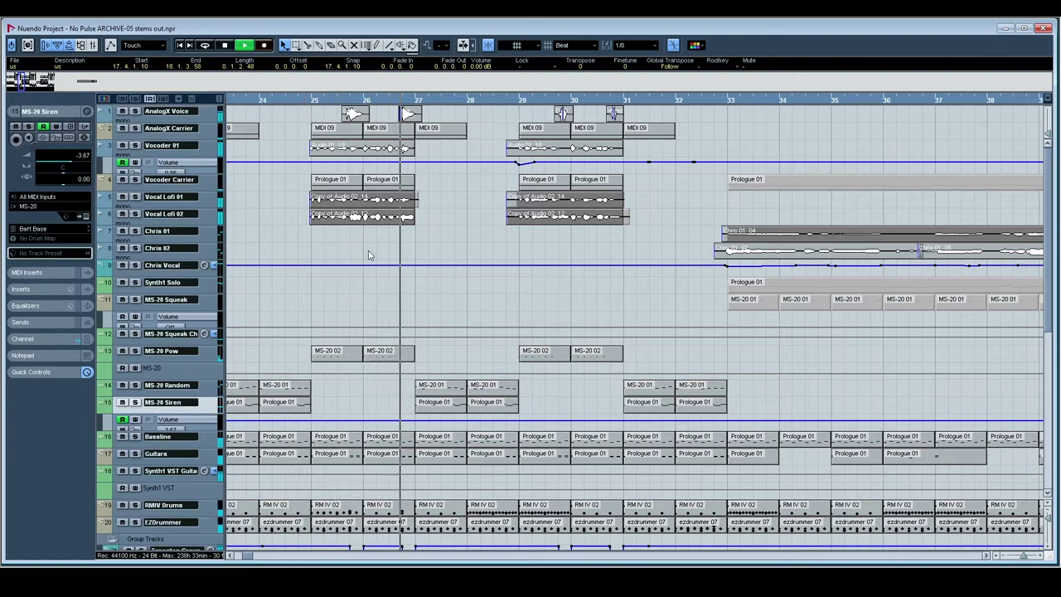
Zoom out to bars 19–41, play from bar 24, then restart playback around bar 29.
key(space)
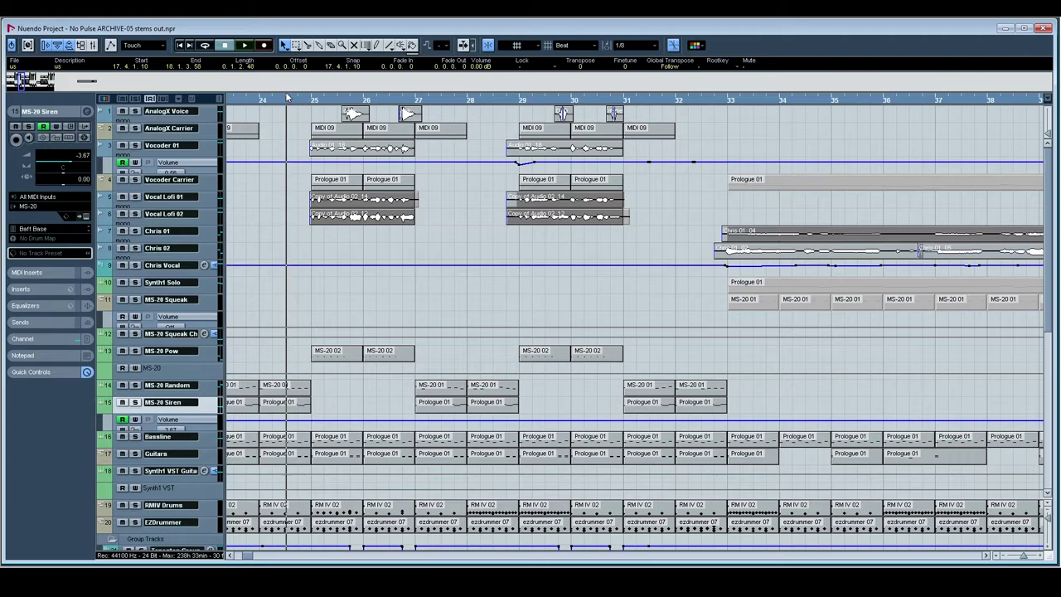
drag(288, 98, 470, 251)
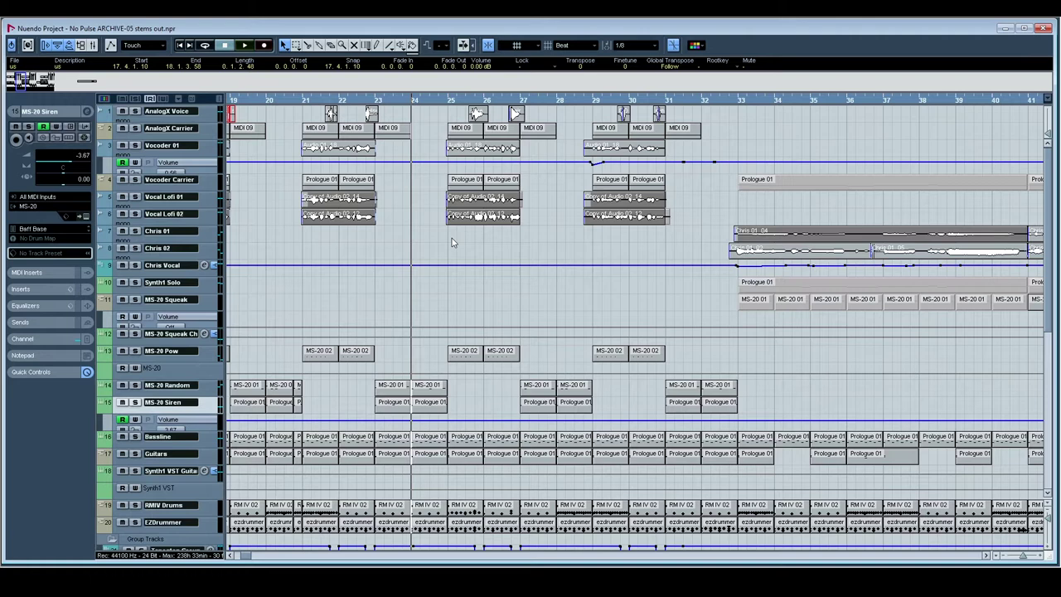
key(space)
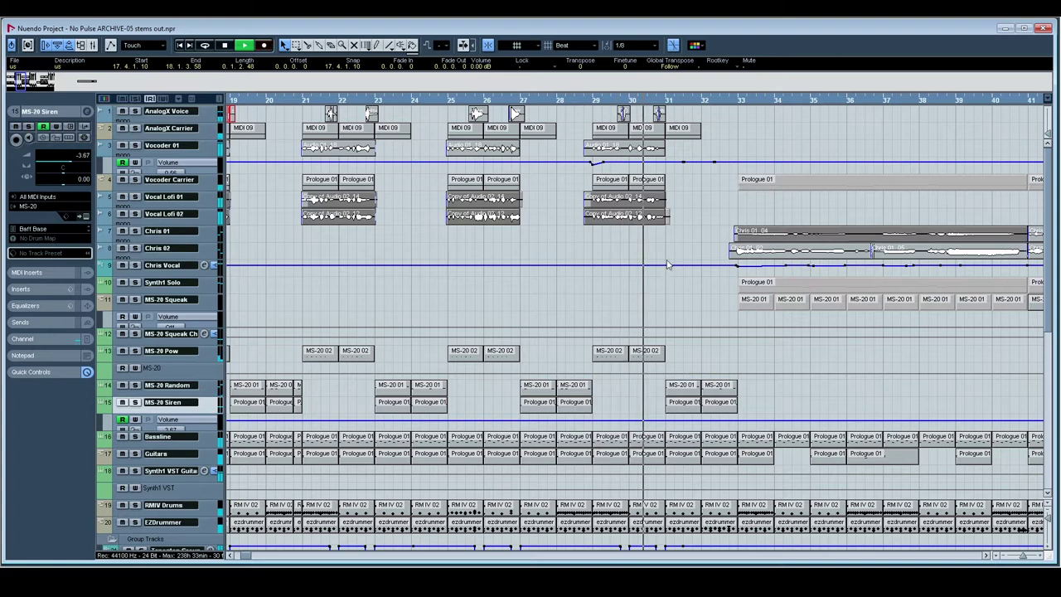
key(space)
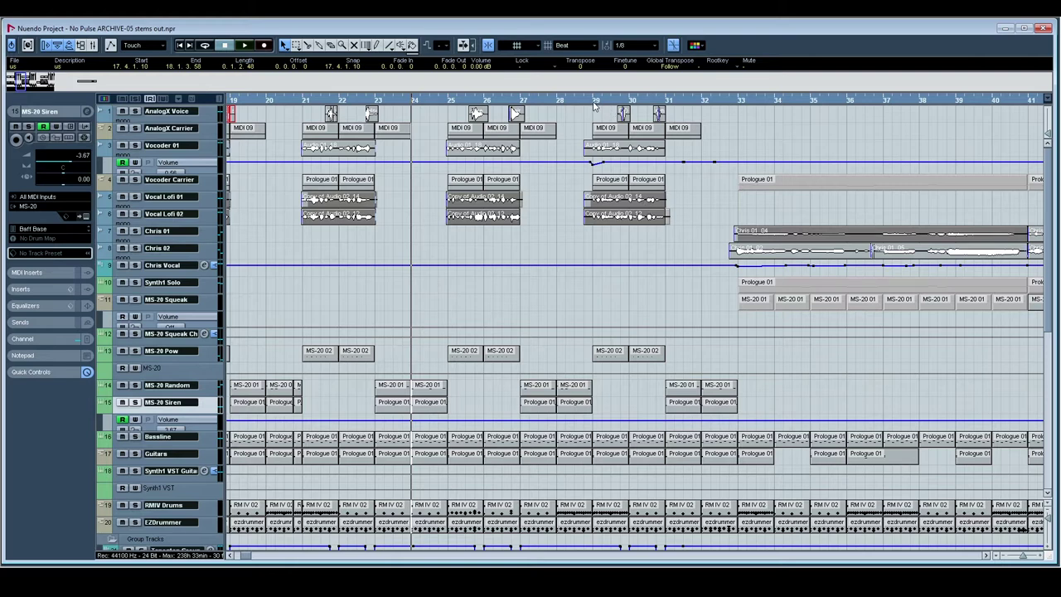
double_click(593, 103)
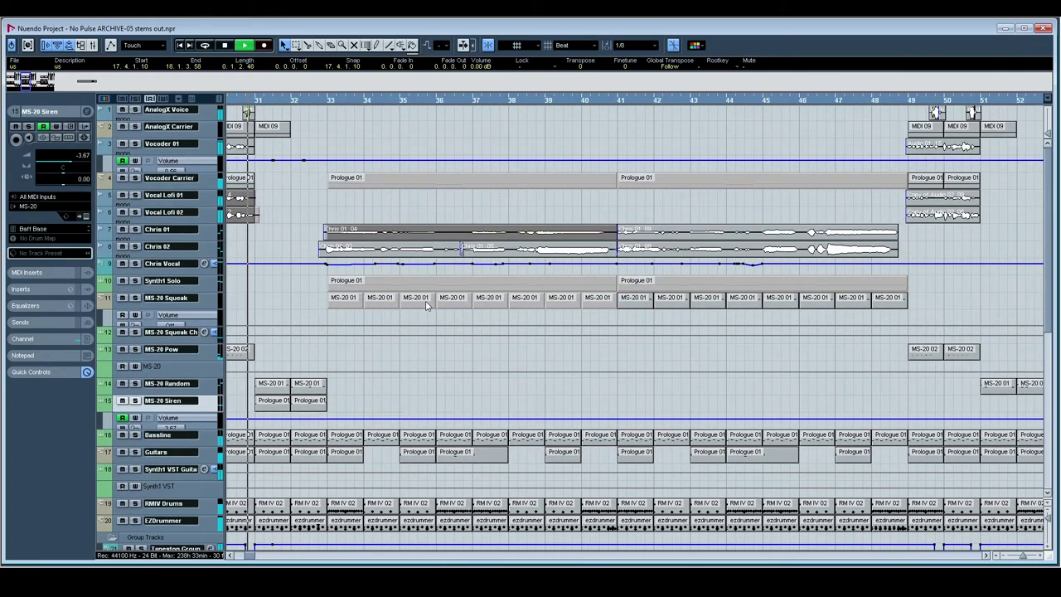
Stop playback, set the position to bar 32, and scroll back toward the song's start.
key(space)
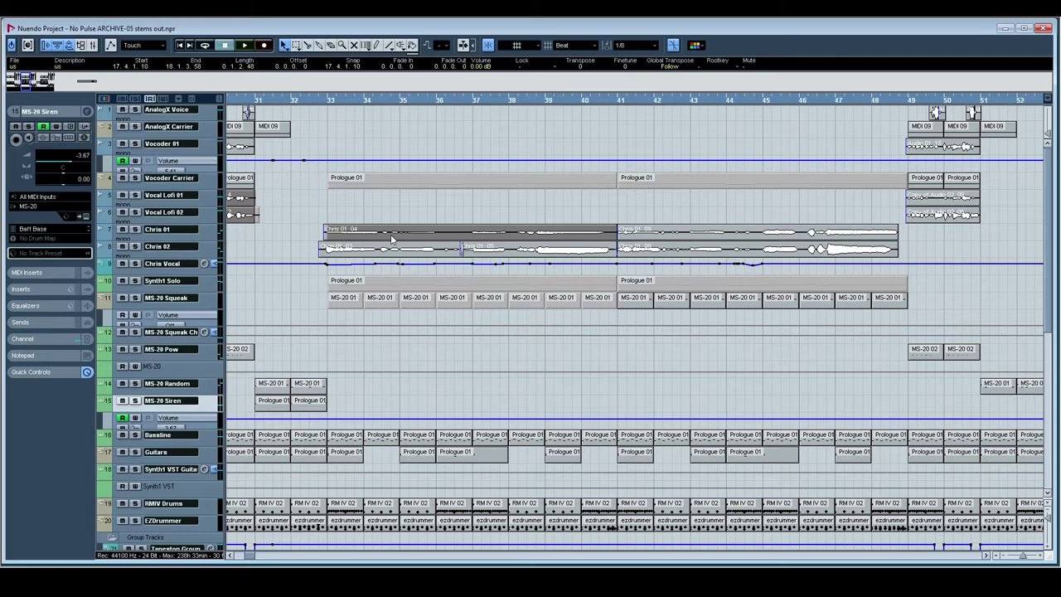
click(294, 100)
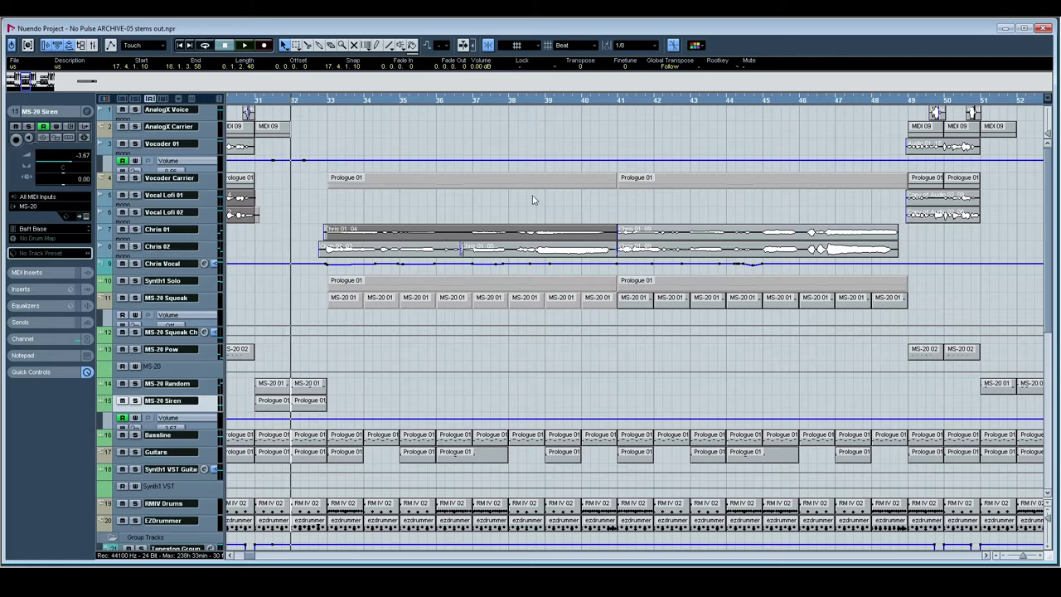
scroll(699, 233, right, 15)
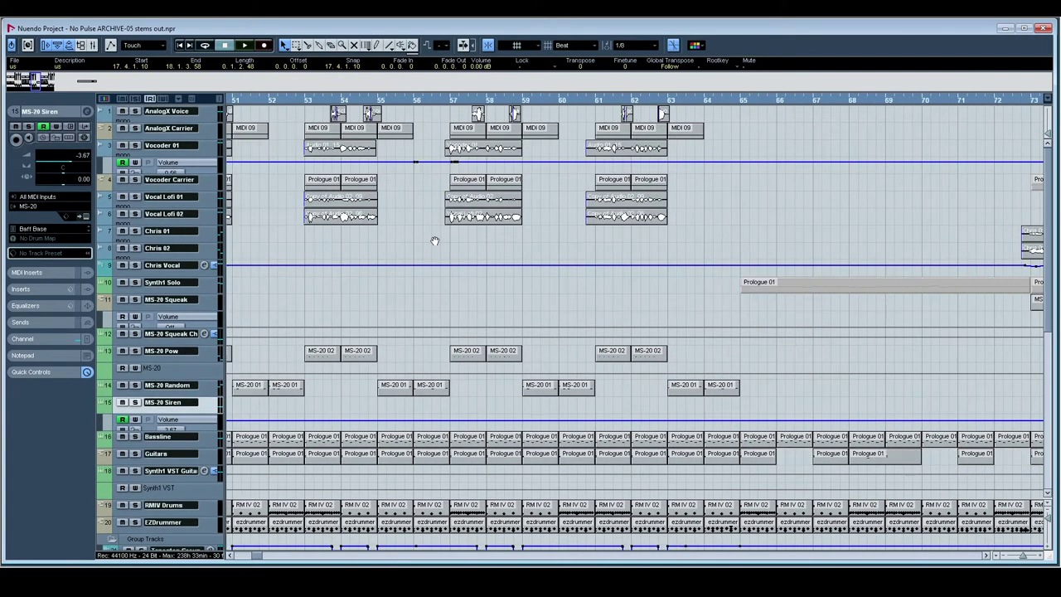
scroll(569, 253, left, 18)
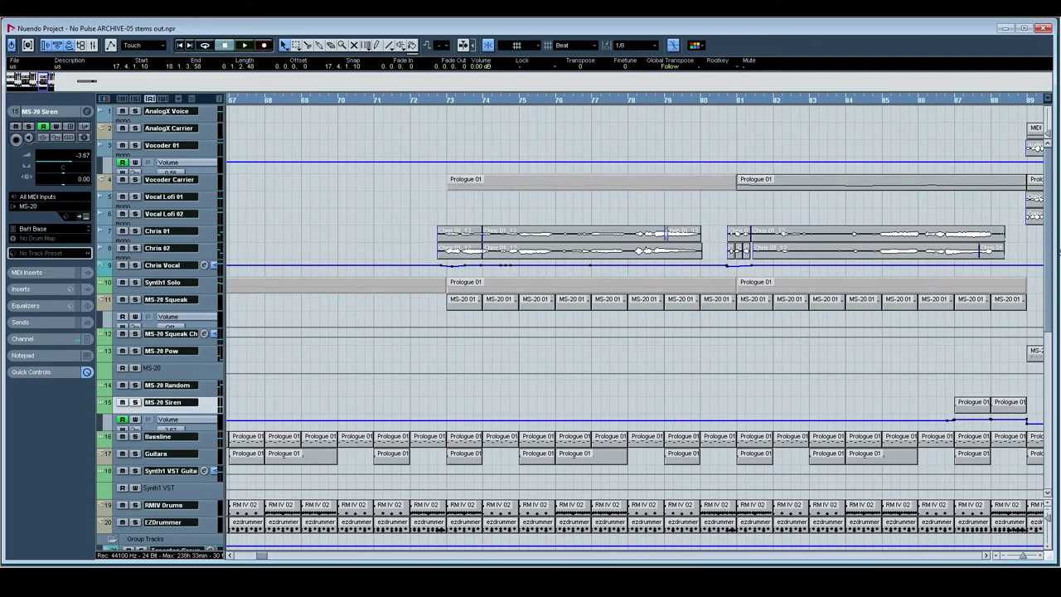
scroll(534, 261, down, 1)
scroll(887, 278, left, 20)
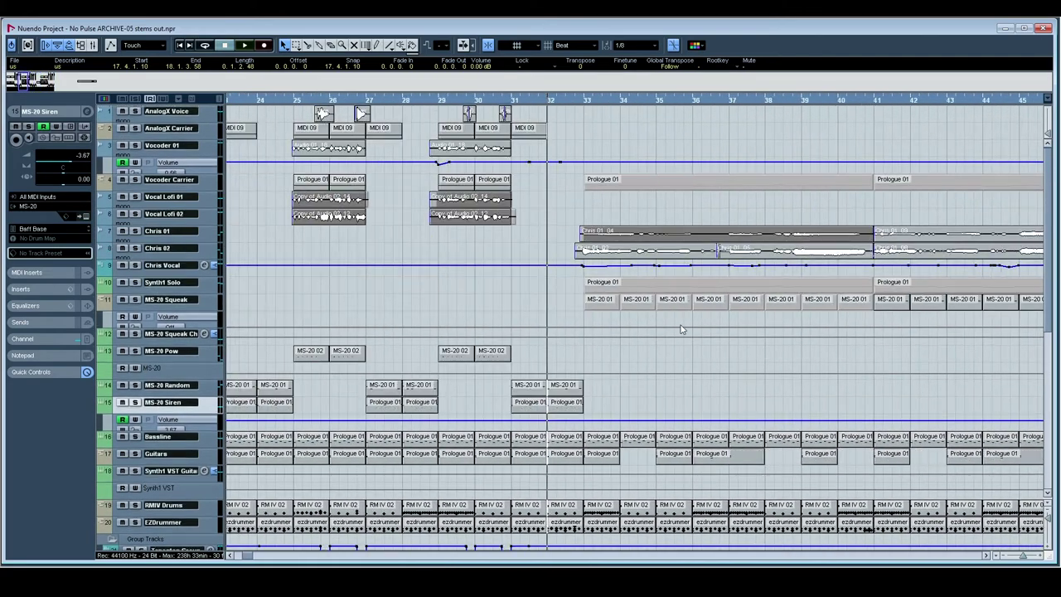
scroll(461, 311, left, 5)
scroll(461, 216, left, 15)
scroll(461, 166, down, 1)
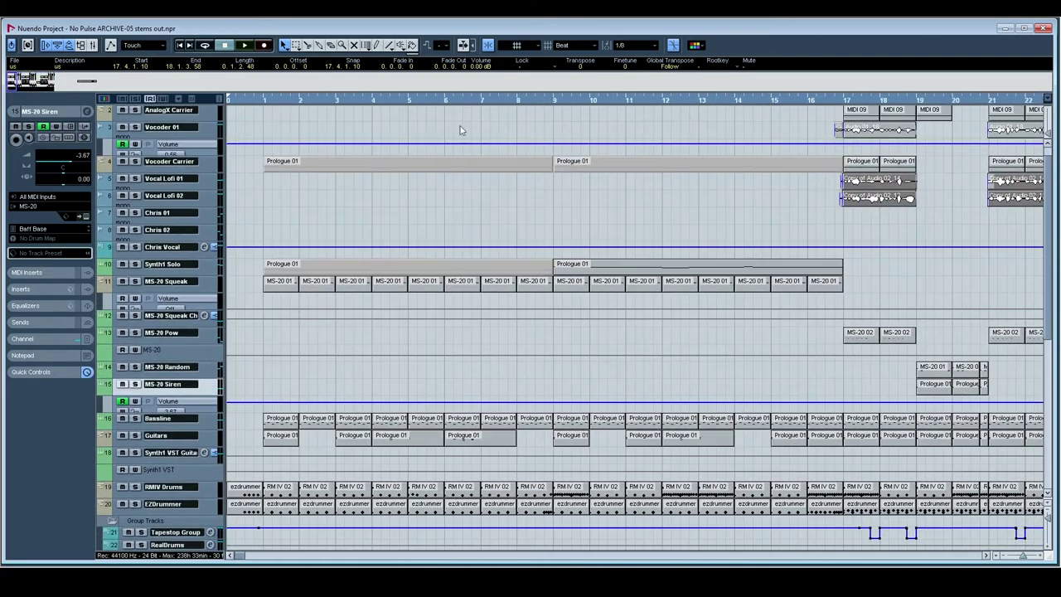
Zoom out to fit more bars, play from just before bar 9, and select Synth1 Solo.
drag(569, 100, 352, 88)
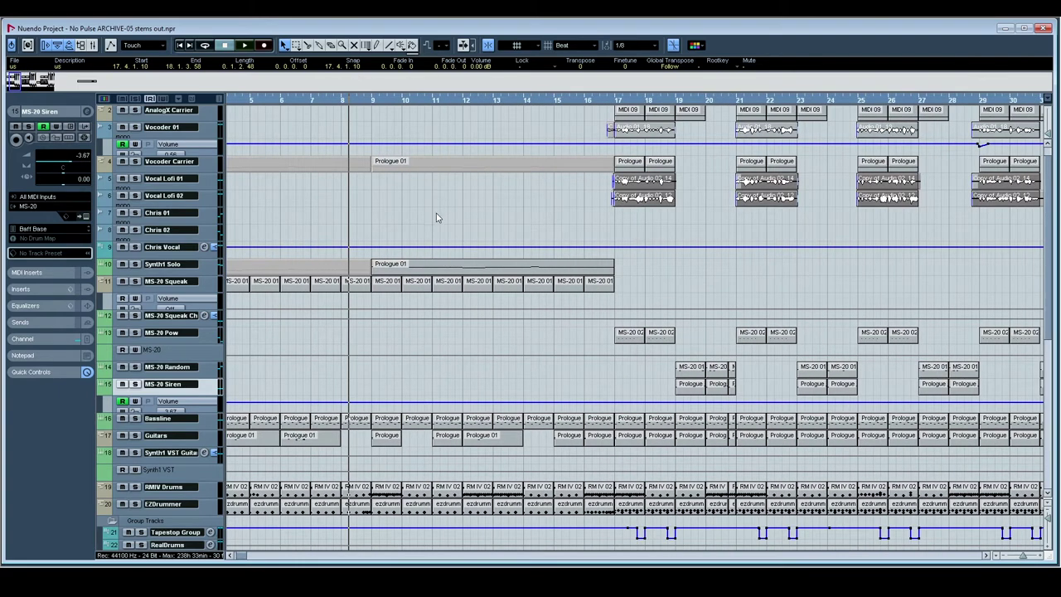
scroll(402, 217, right, 2)
key(space)
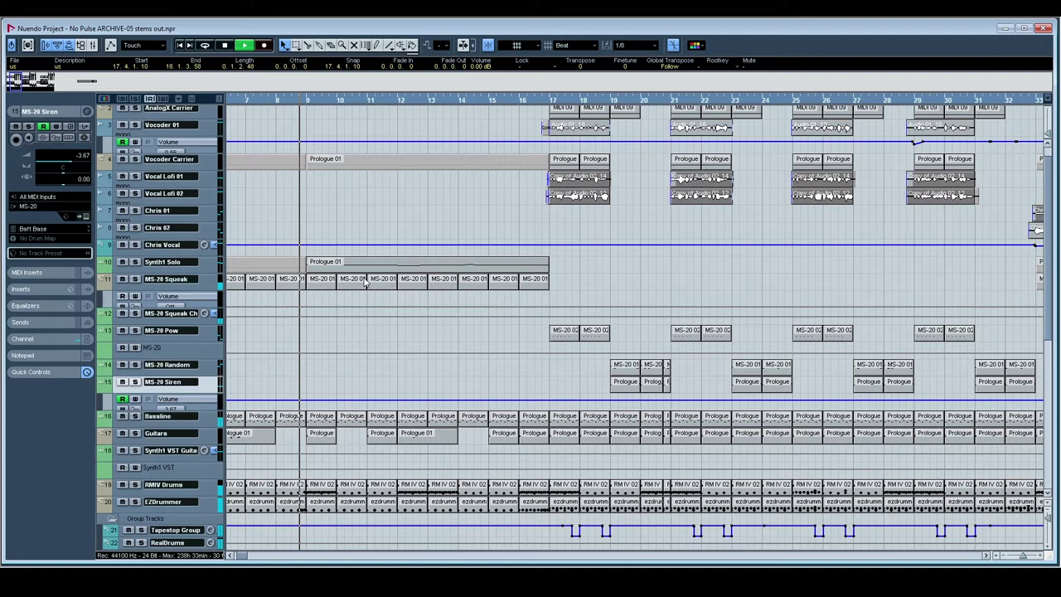
key(space)
click(286, 262)
key(space)
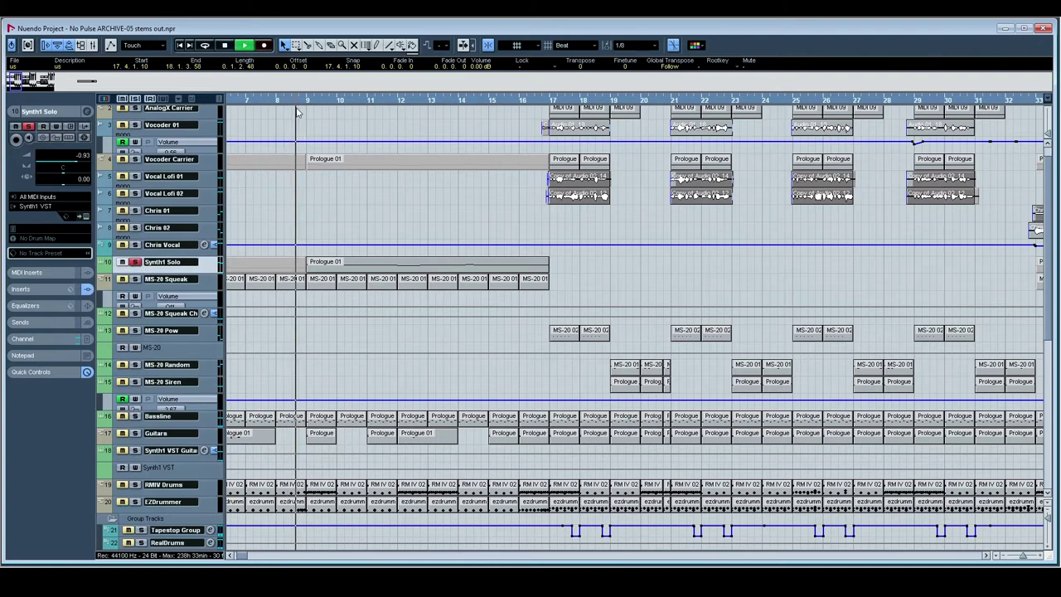
double_click(357, 265)
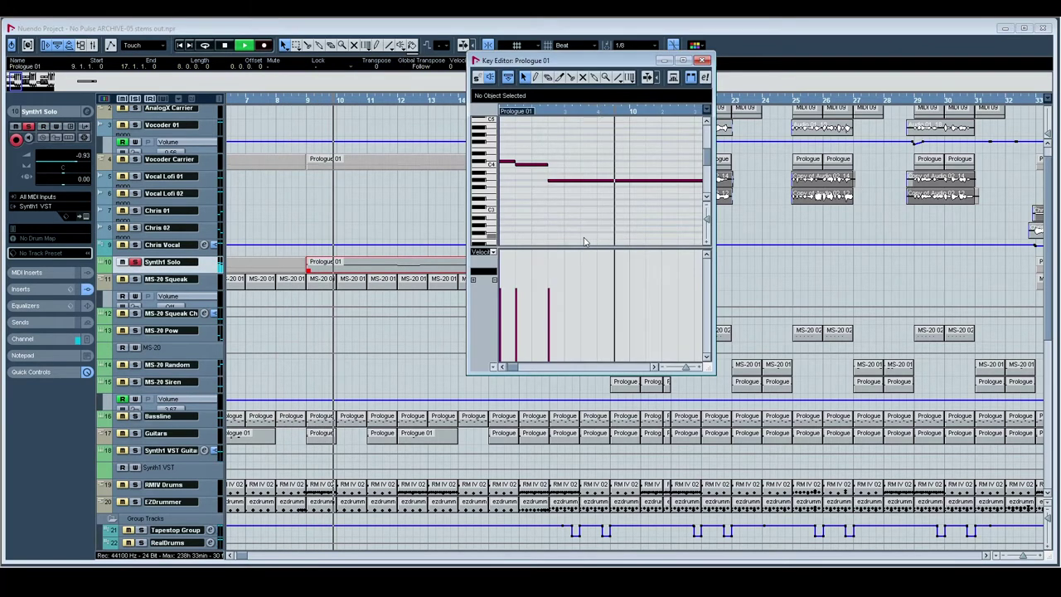
drag(714, 236, 1052, 249)
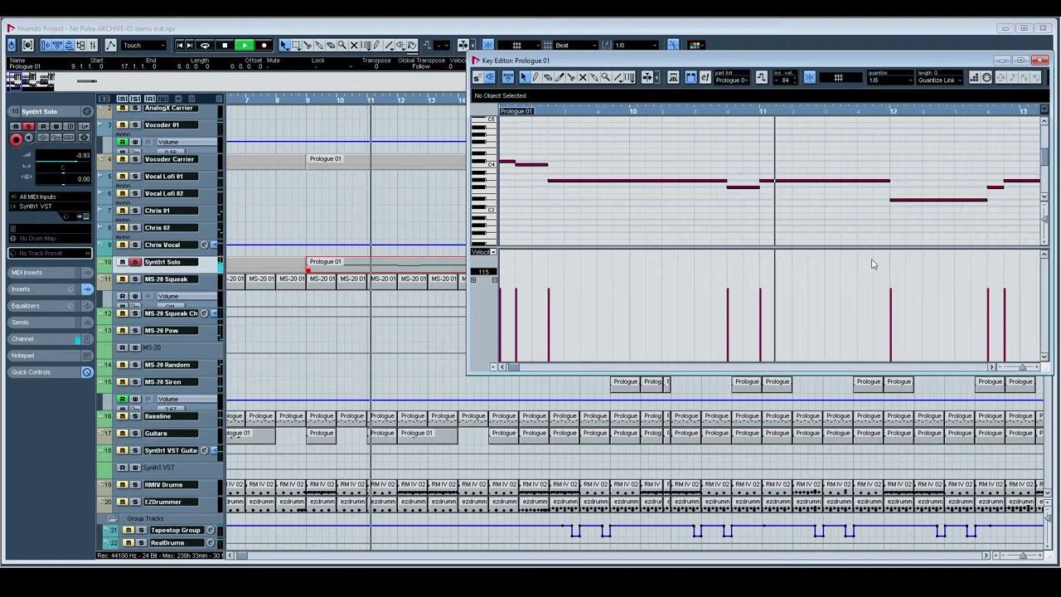
key(space)
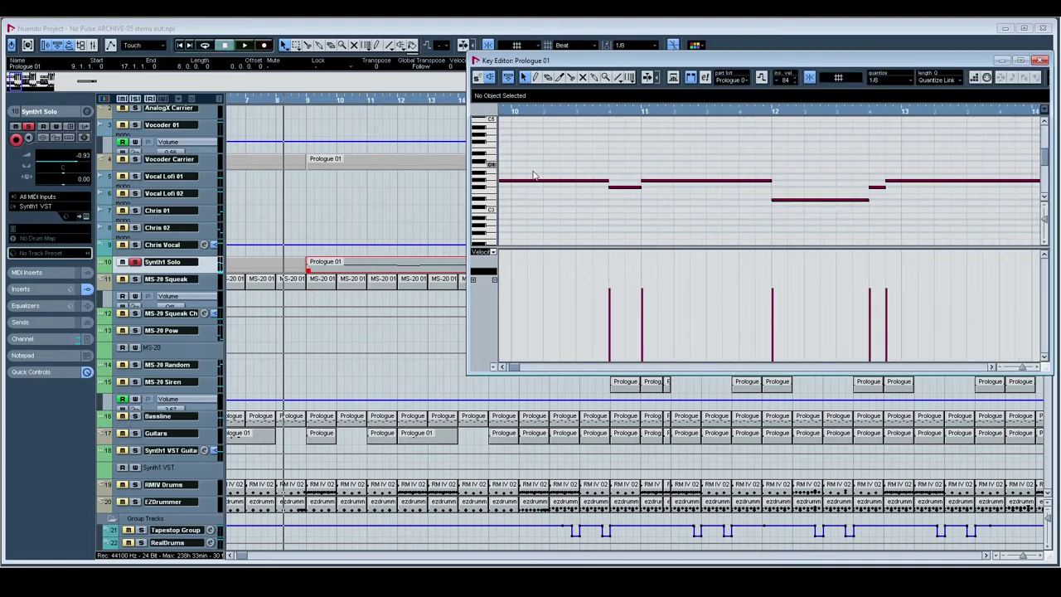
click(305, 102)
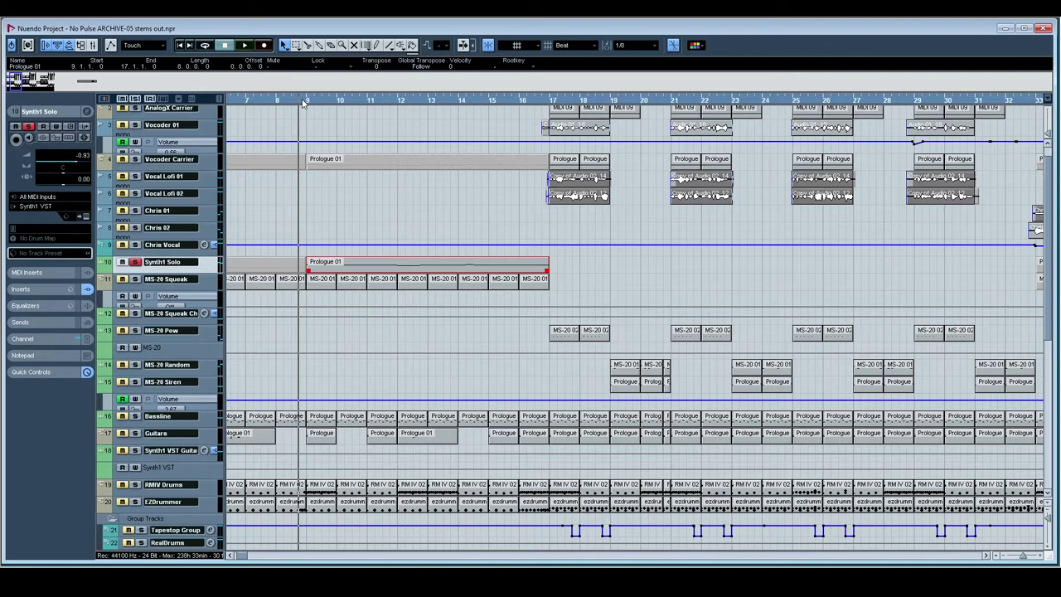
Play the Synth1 Solo section from bar 9, then stop and set the position to bar 31.
key(space)
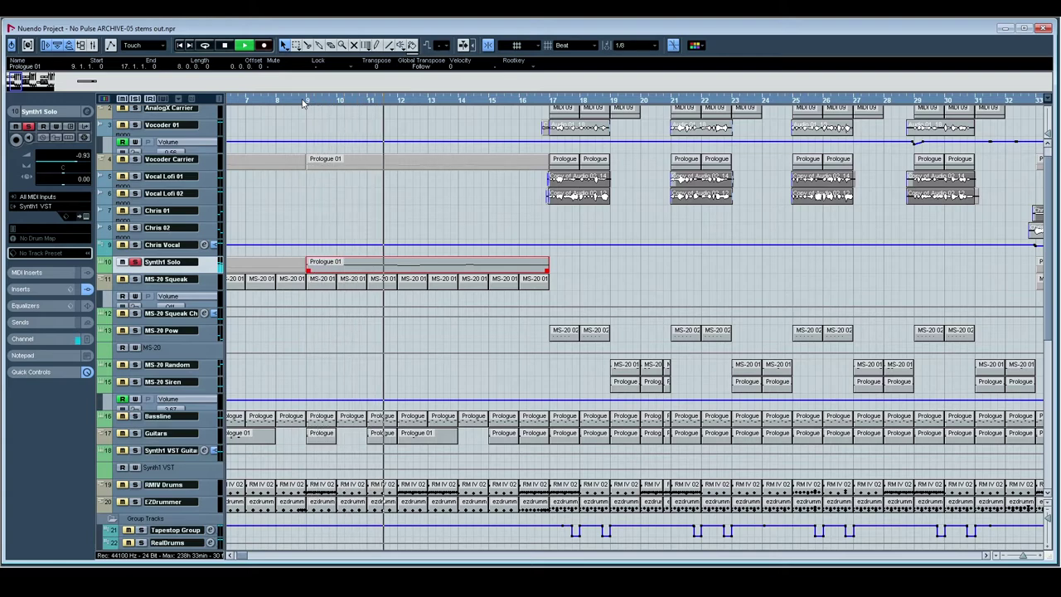
scroll(753, 269, right, 3)
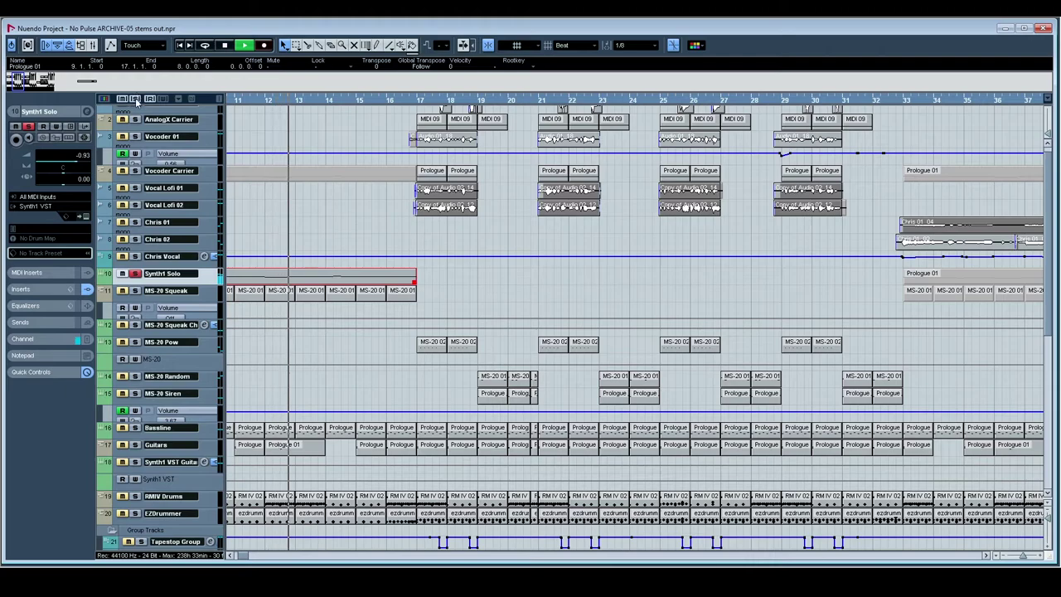
scroll(495, 263, right, 5)
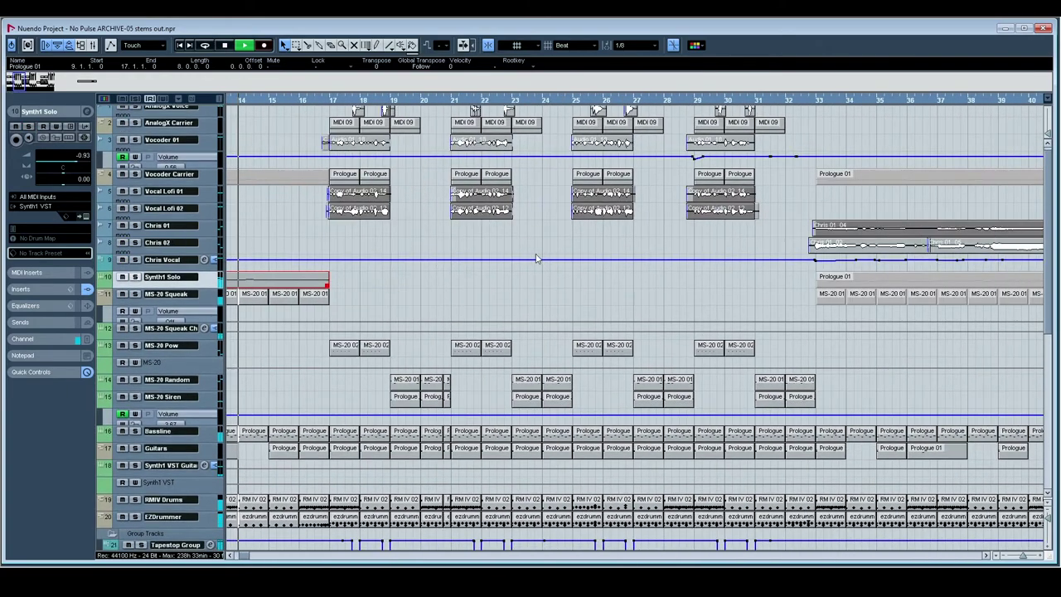
scroll(585, 181, right, 7)
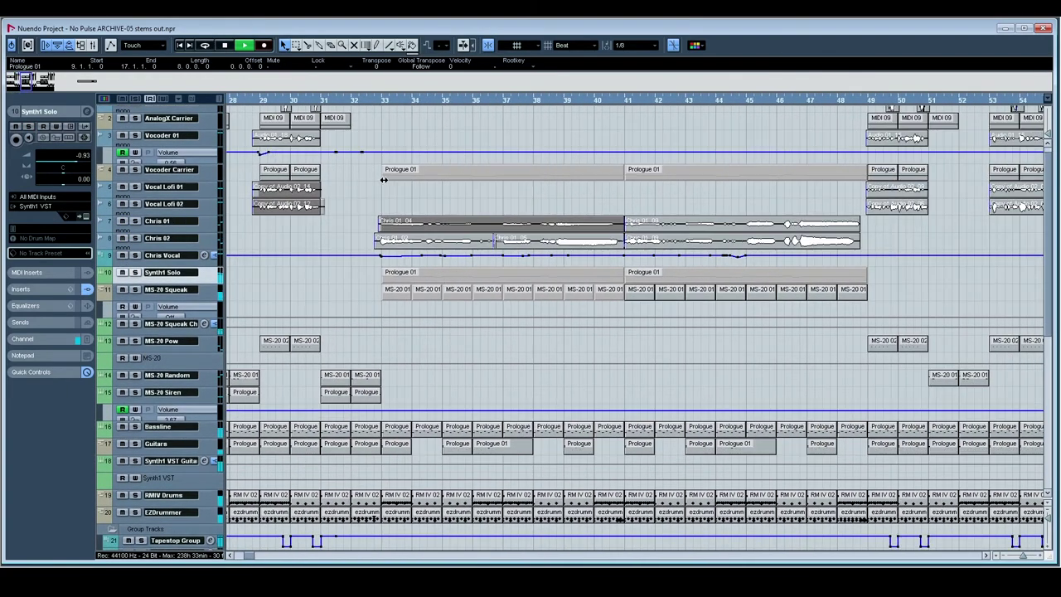
key(space)
click(320, 101)
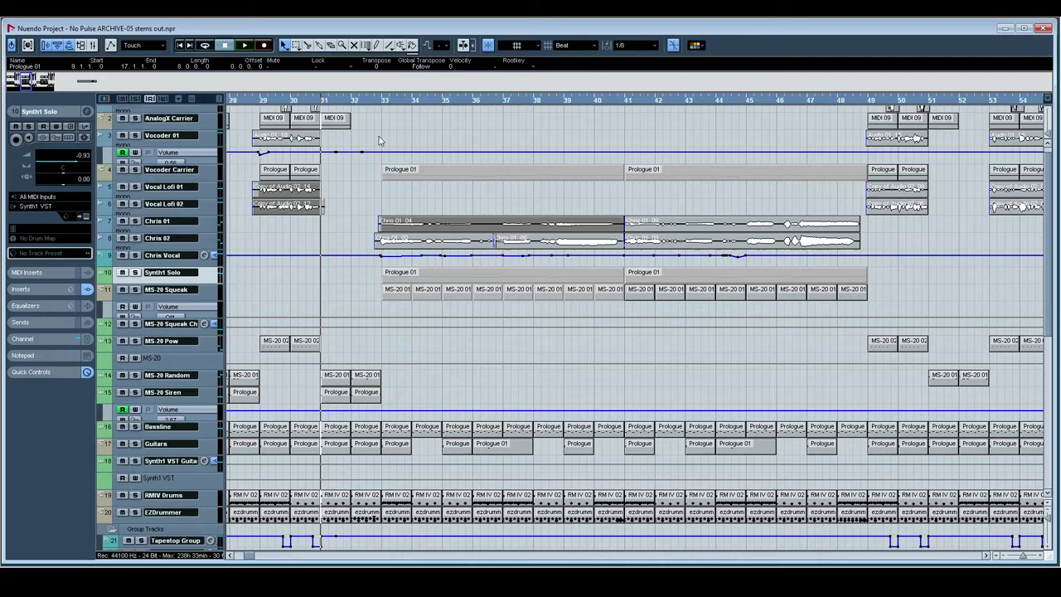
click(180, 229)
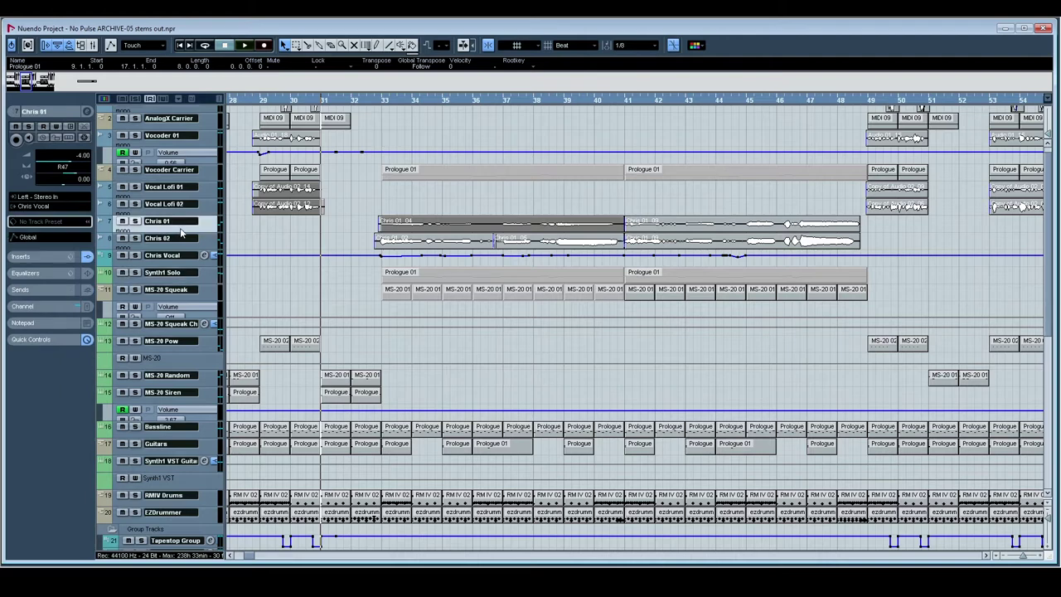
click(87, 112)
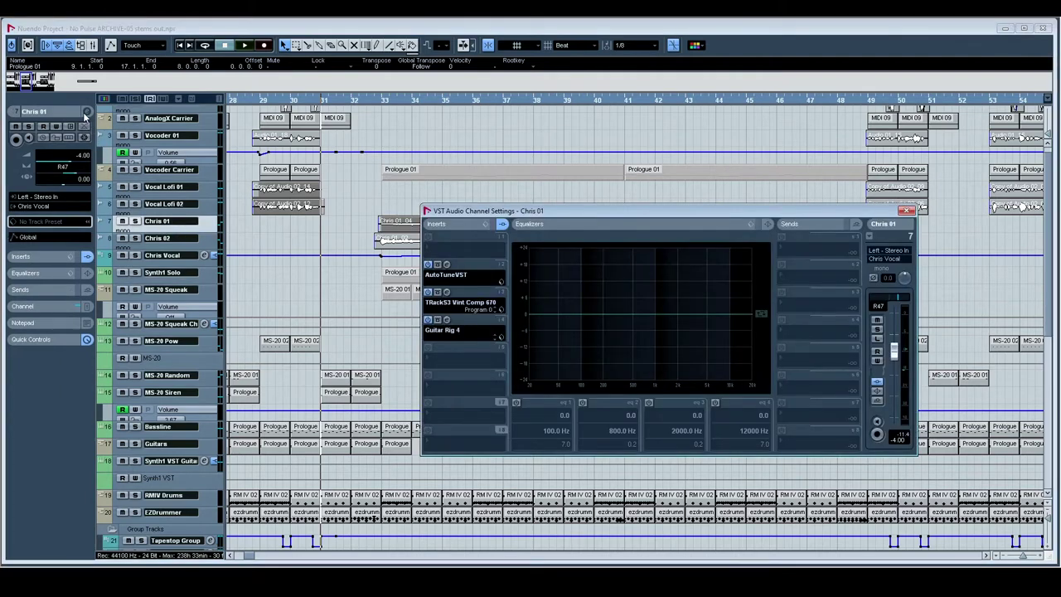
click(162, 238)
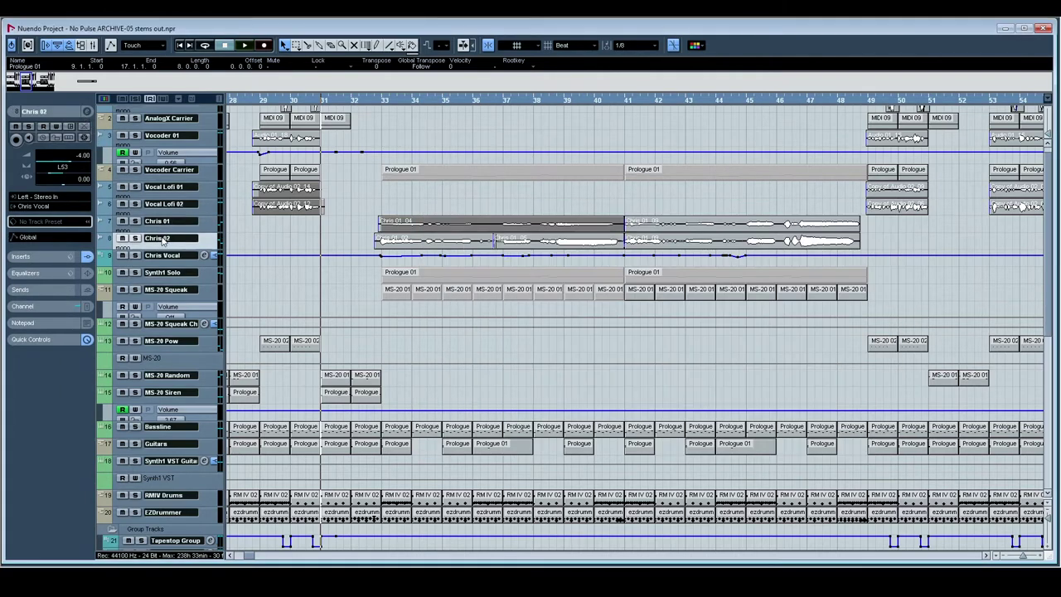
click(87, 112)
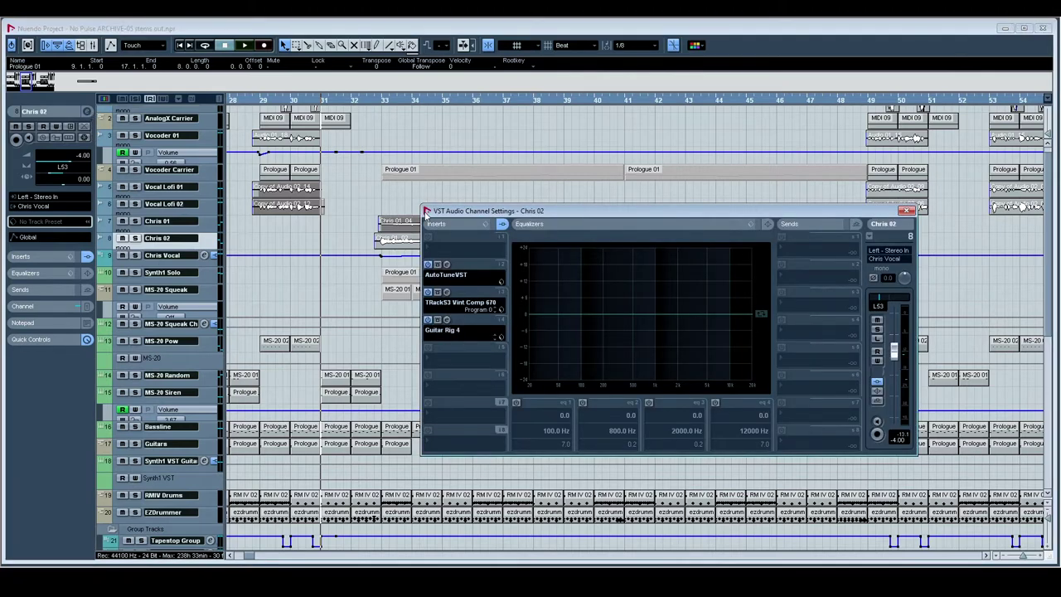
double_click(426, 212)
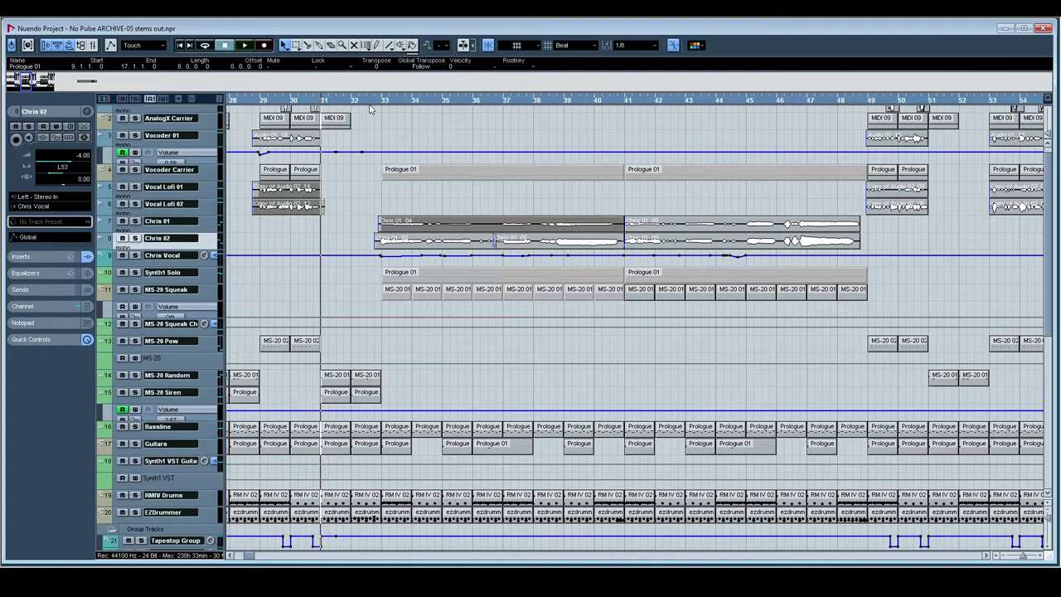
Enlarge the Chris Vocal track to show its volume automation, play from bar 31, then set position to bar 49.
drag(189, 264, 181, 401)
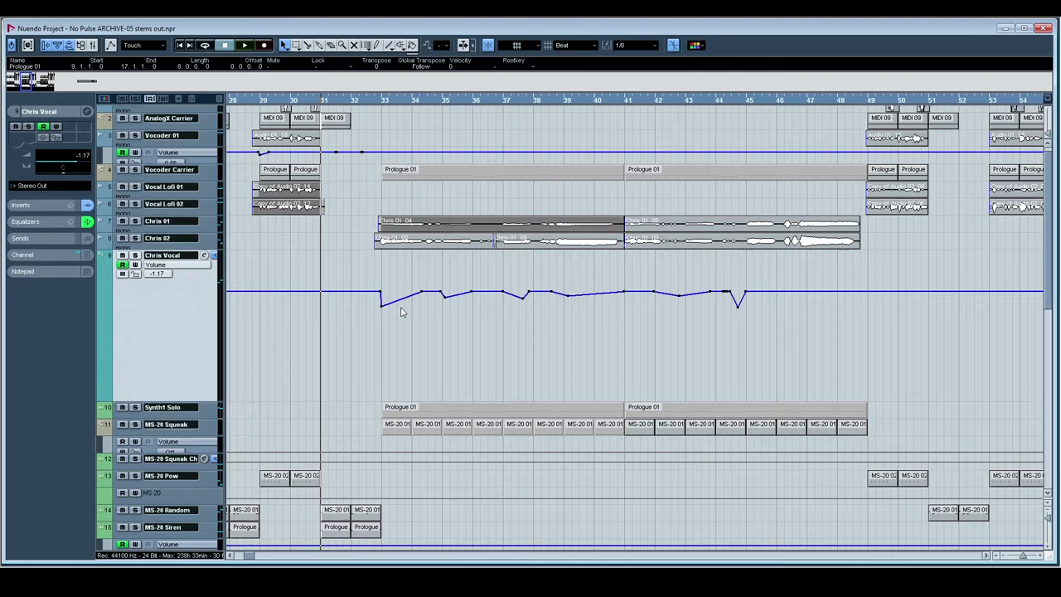
key(space)
key(space)
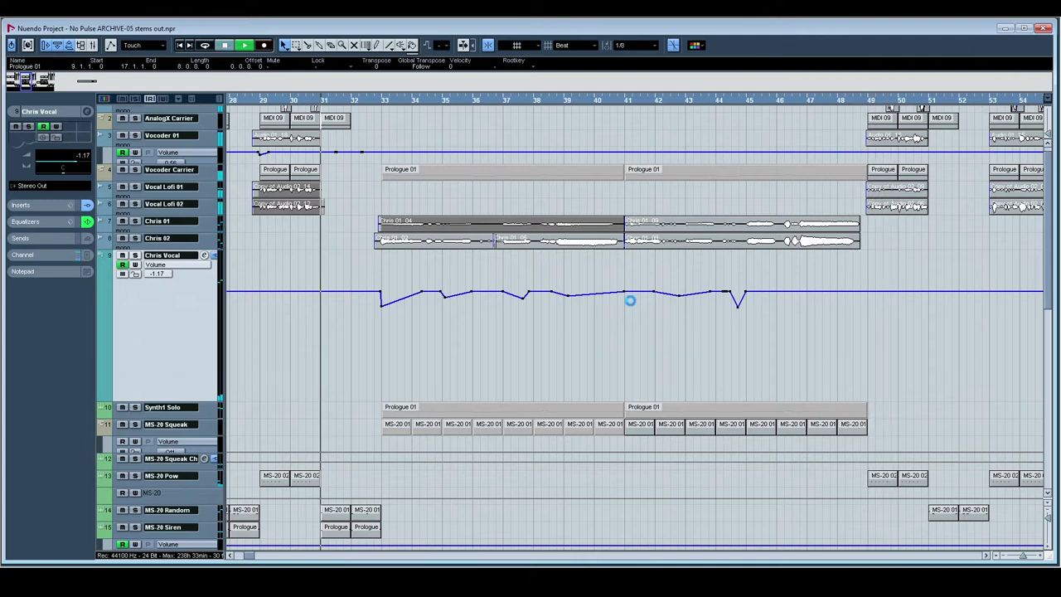
key(space)
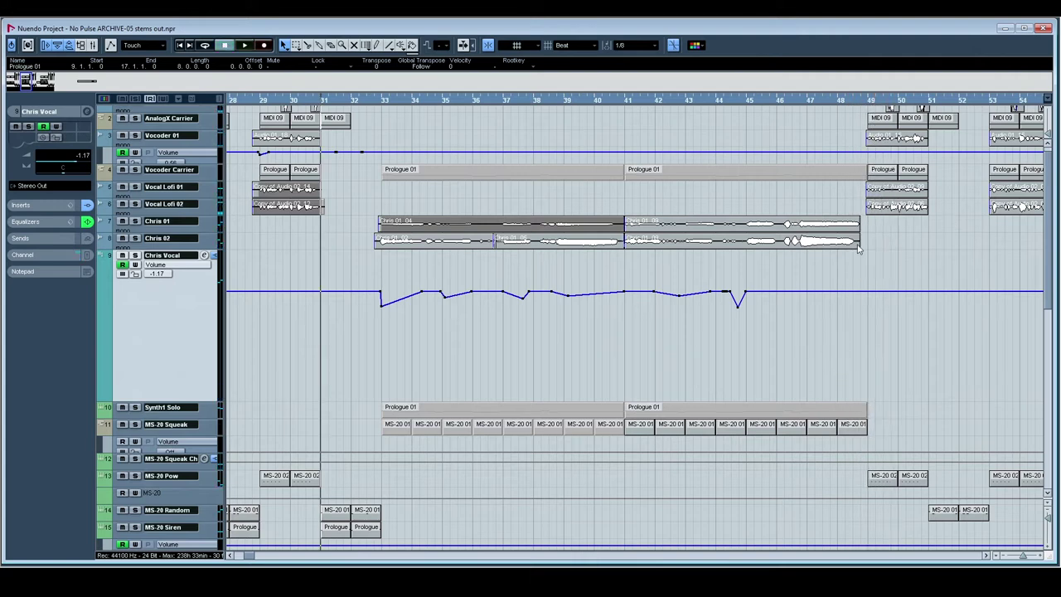
drag(867, 262, 833, 256)
click(804, 107)
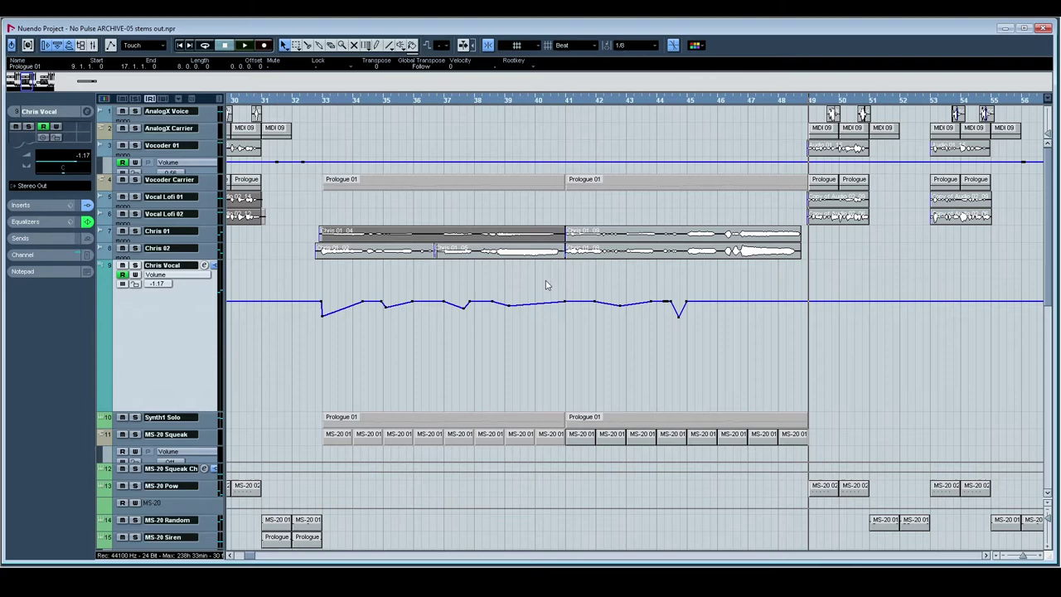
Play from bar 49, panning ahead of the playhead, and maximize the project window.
scroll(545, 286, left, 10)
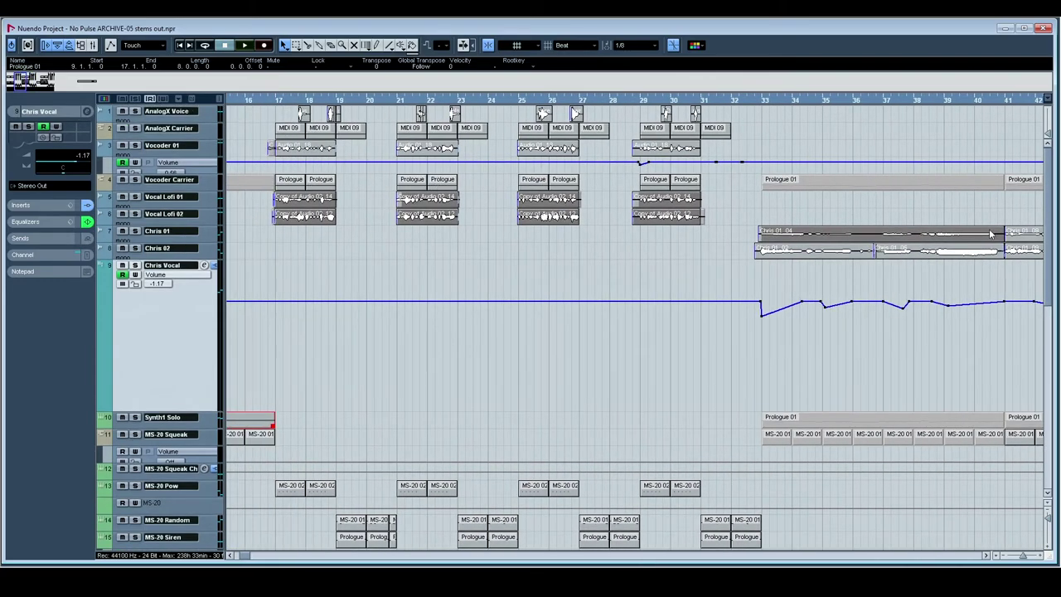
scroll(991, 234, right, 5)
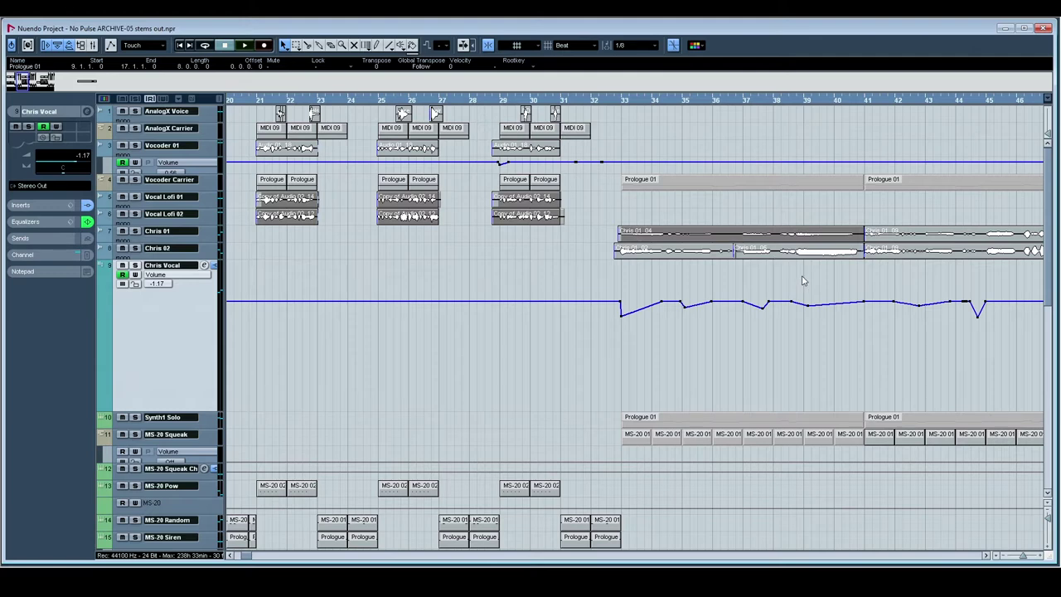
scroll(647, 278, right, 8)
key(space)
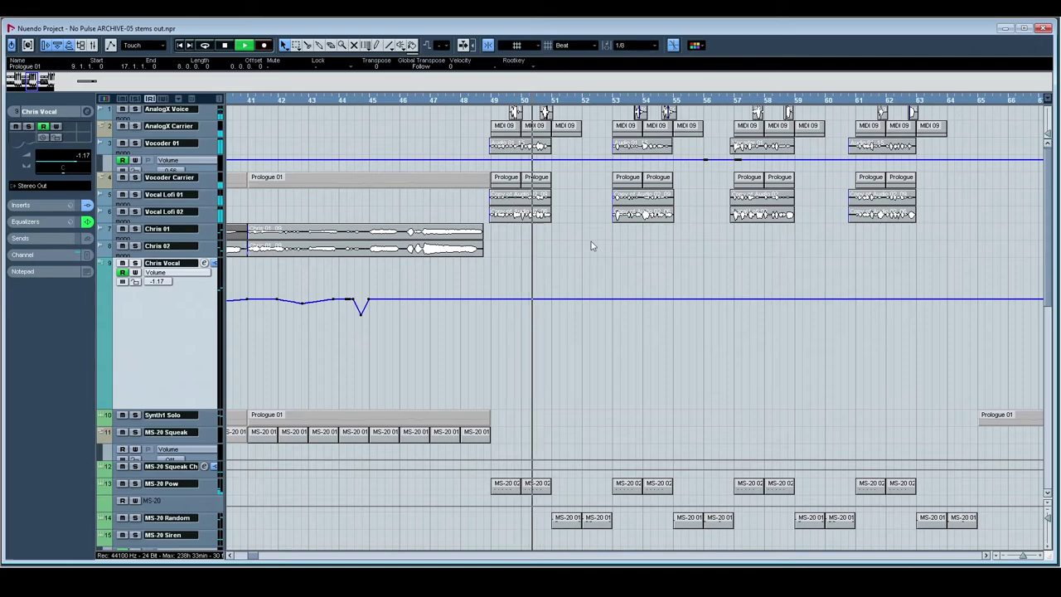
drag(591, 242, 403, 249)
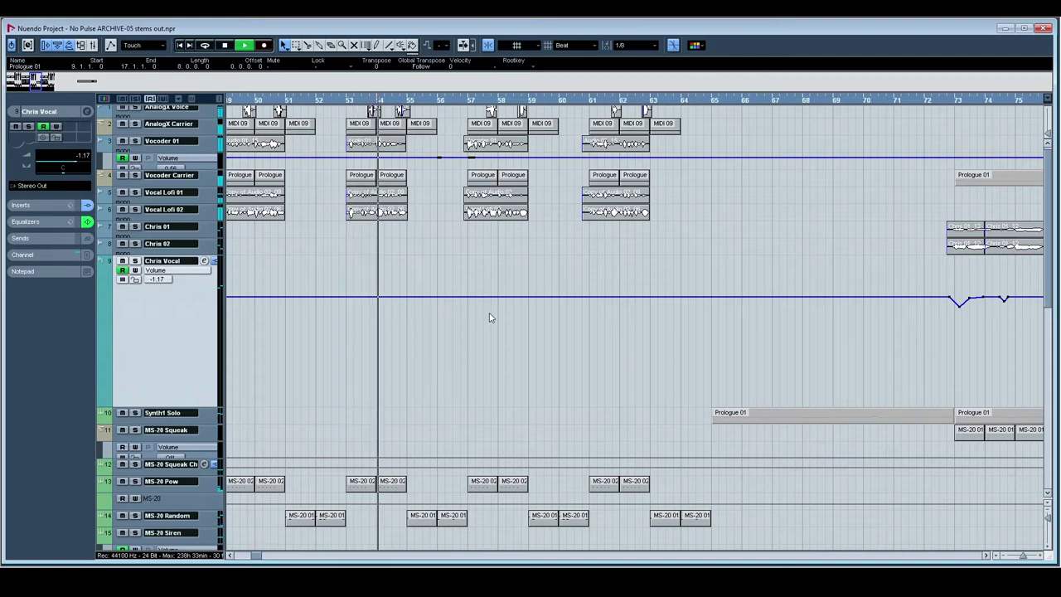
scroll(508, 325, right, 1)
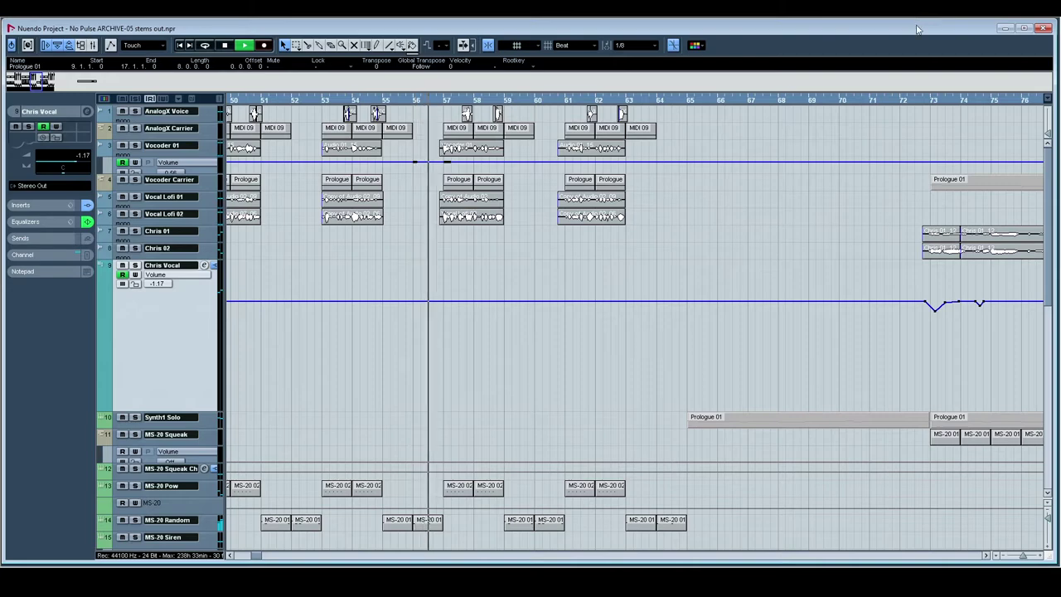
double_click(919, 23)
Zoom the arrangement out to show bars 45–99.
scroll(690, 284, right, 5)
scroll(690, 284, down, 1)
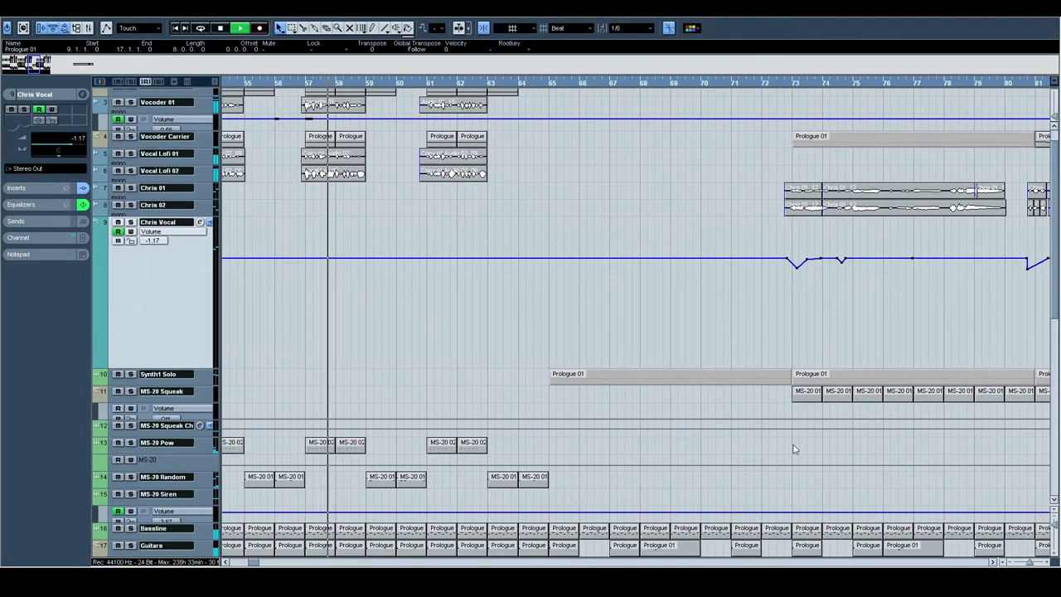
key(g)
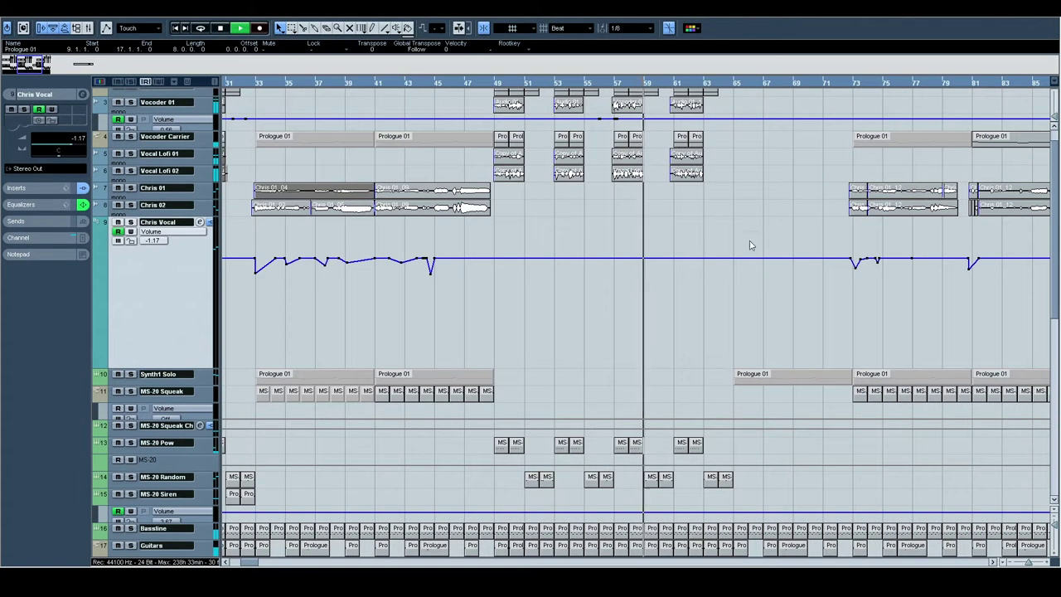
scroll(597, 256, right, 7)
scroll(597, 256, up, 2)
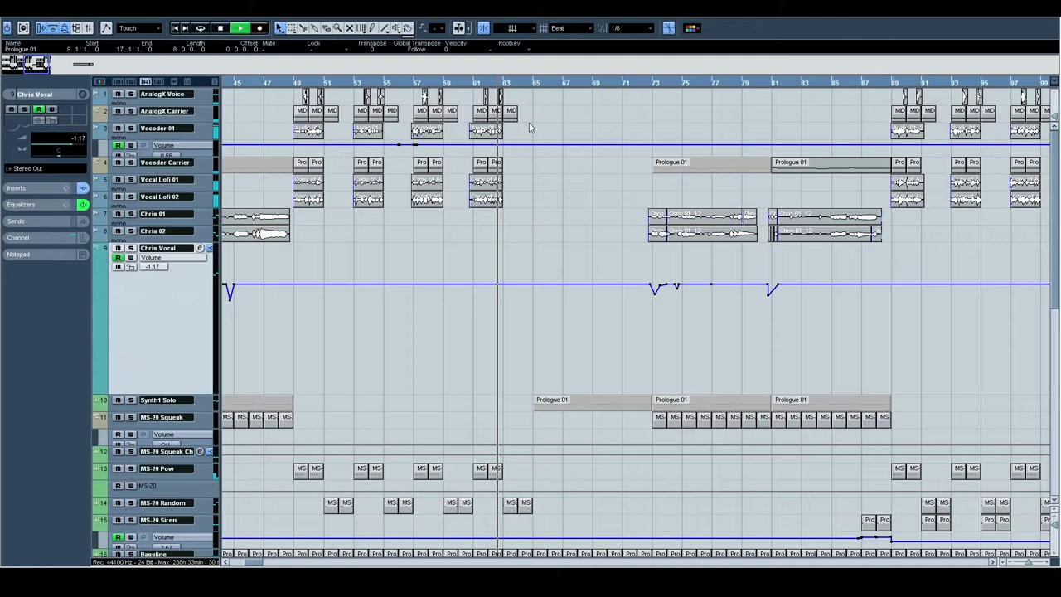
Stop playback and set the play position just before bar 63.
key(space)
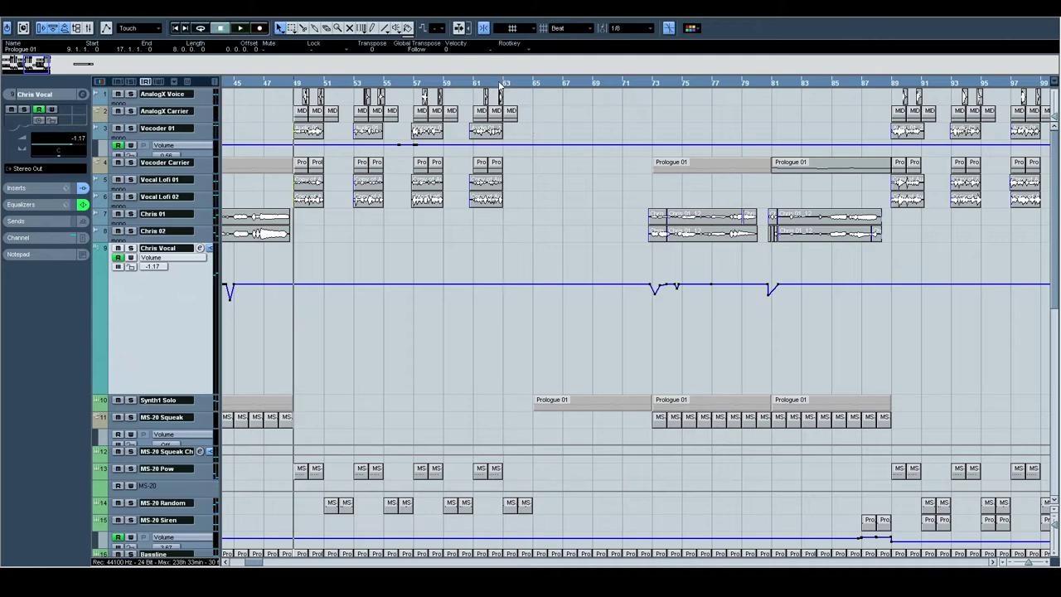
click(507, 85)
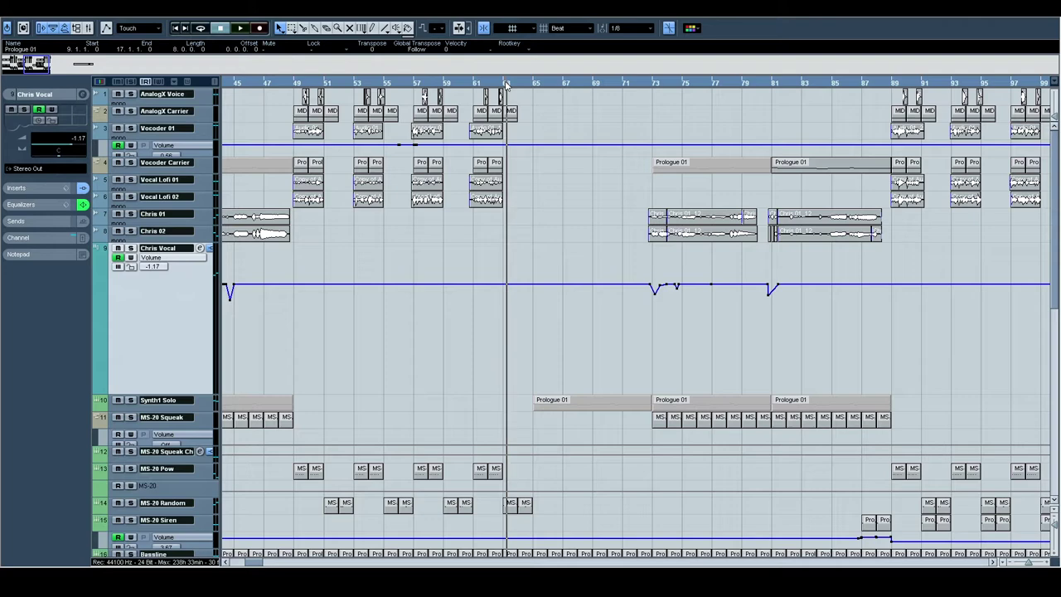
click(501, 86)
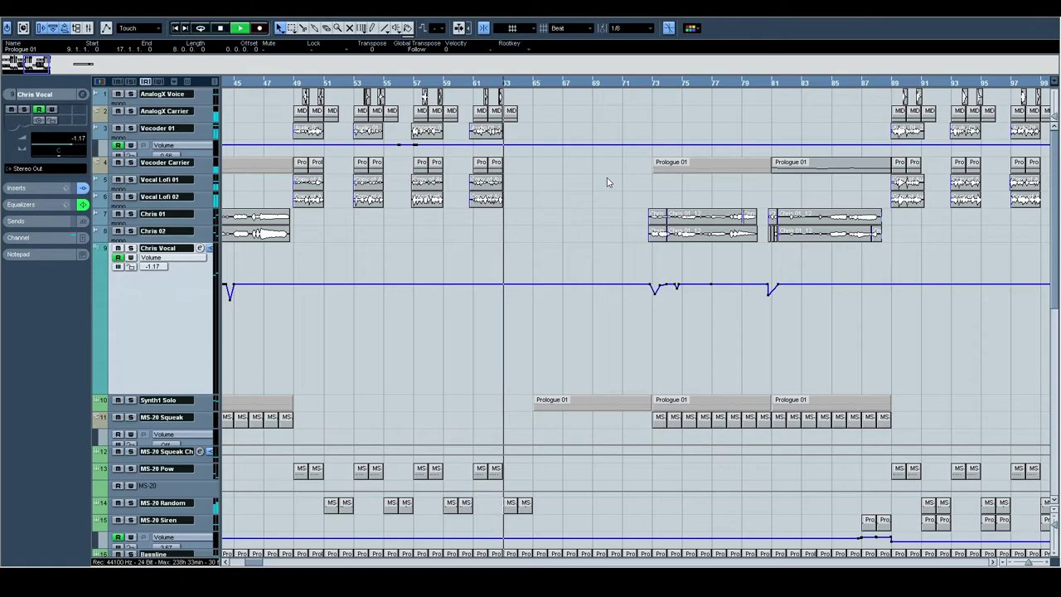
scroll(607, 178, down, 5)
scroll(514, 221, right, 3)
scroll(514, 221, up, 5)
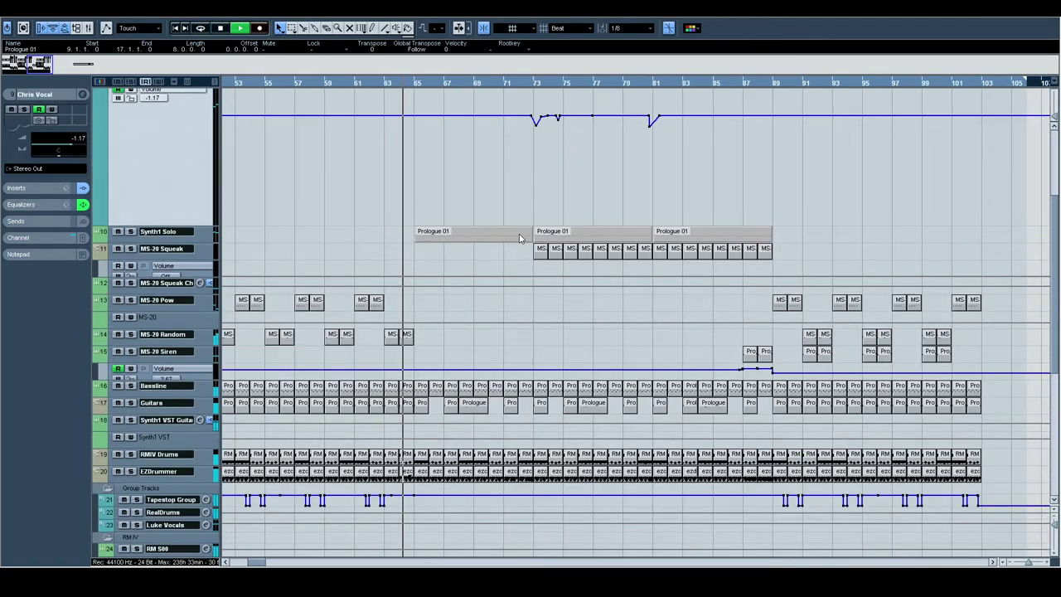
scroll(461, 294, right, 2)
scroll(462, 294, up, 6)
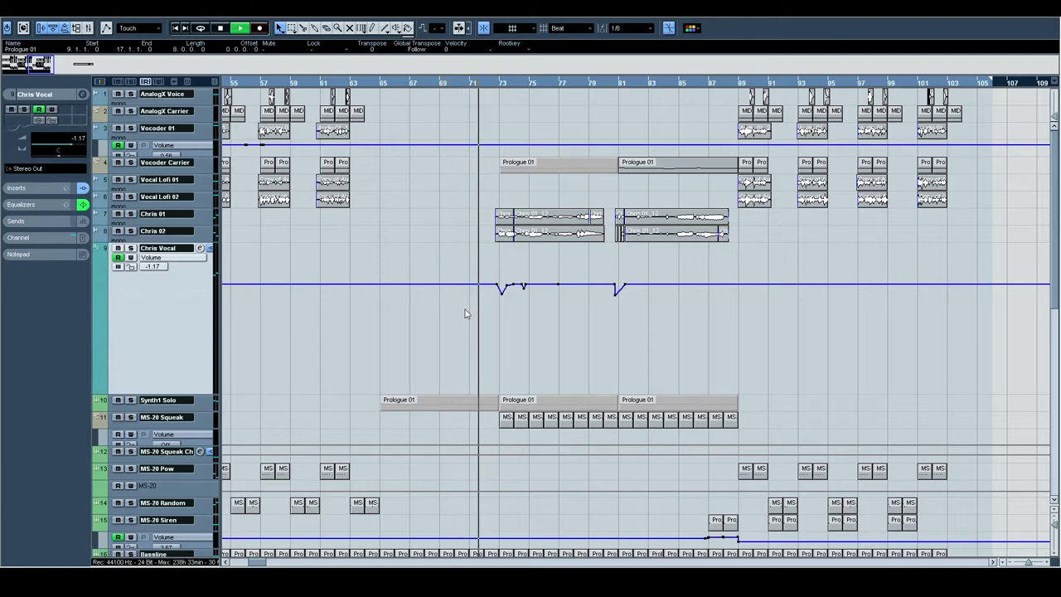
scroll(541, 328, right, 1)
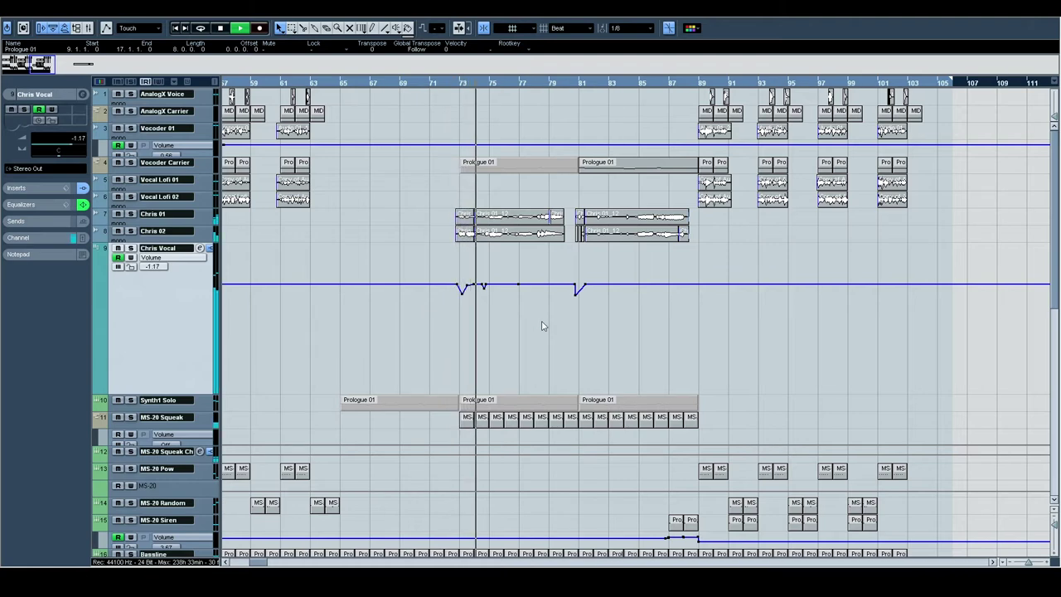
Follow playback past the Chris vocal and MS-20 Squeak parts to about bar 88, then stop.
scroll(542, 326, right, 1)
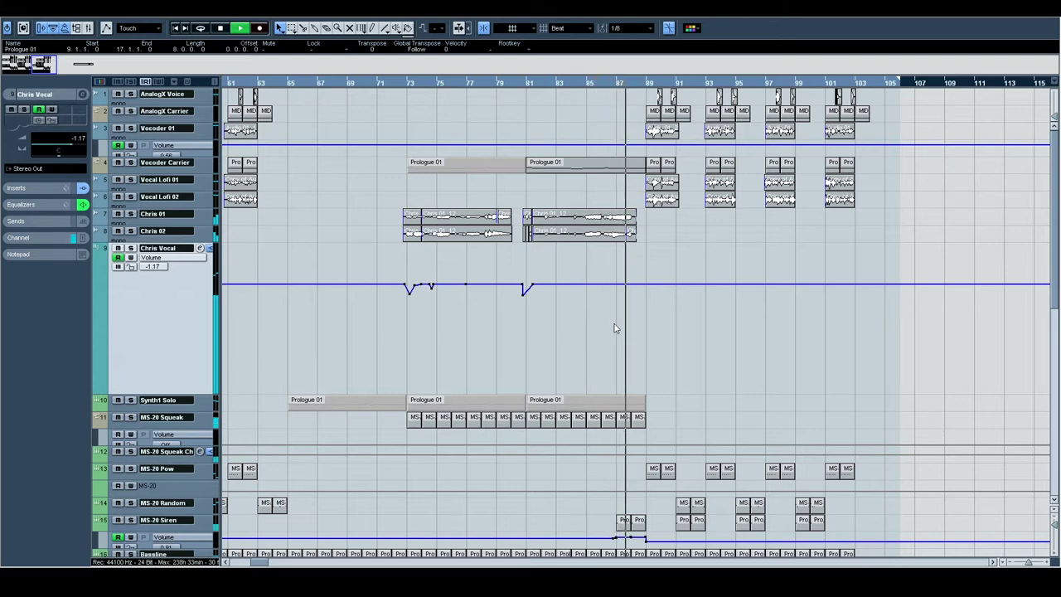
scroll(616, 327, down, 8)
scroll(616, 327, up, 2)
key(space)
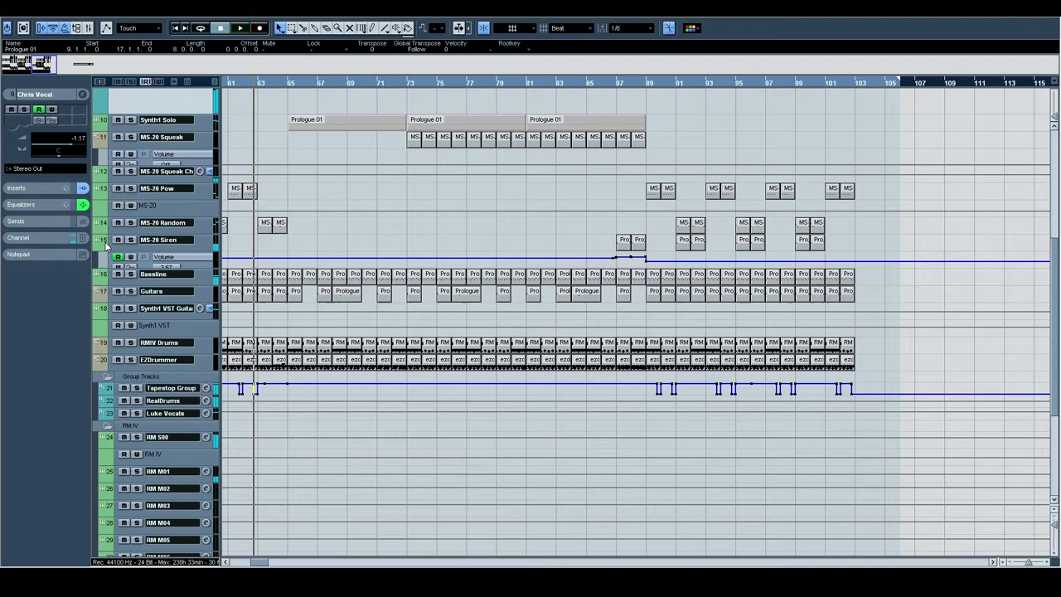
Play from bar 87 while soloing MS-20 Siren, then MS-20 Random, then MS-20 Pow.
click(130, 239)
click(617, 85)
key(space)
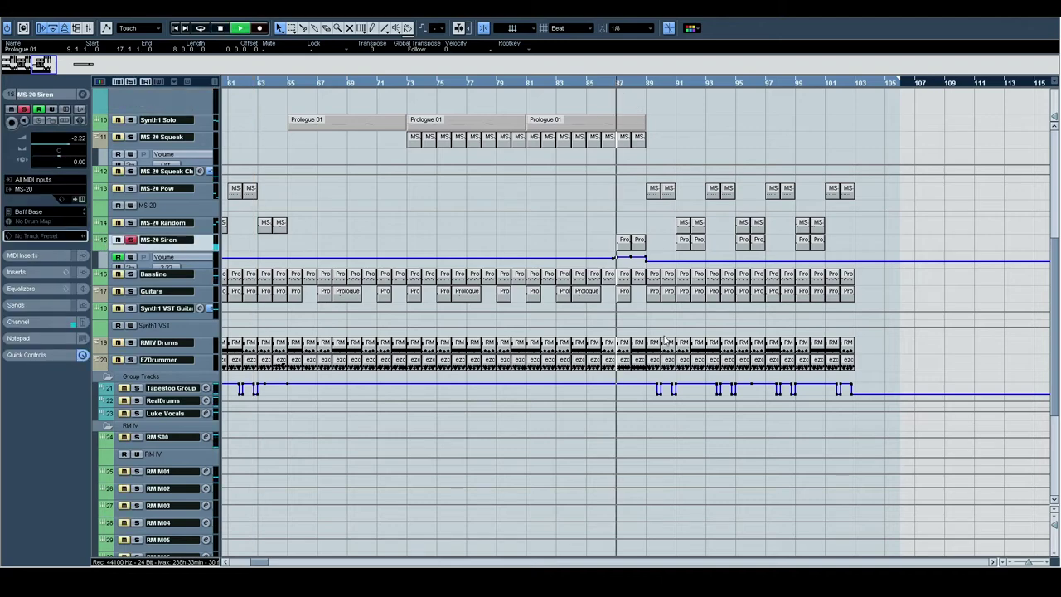
click(131, 222)
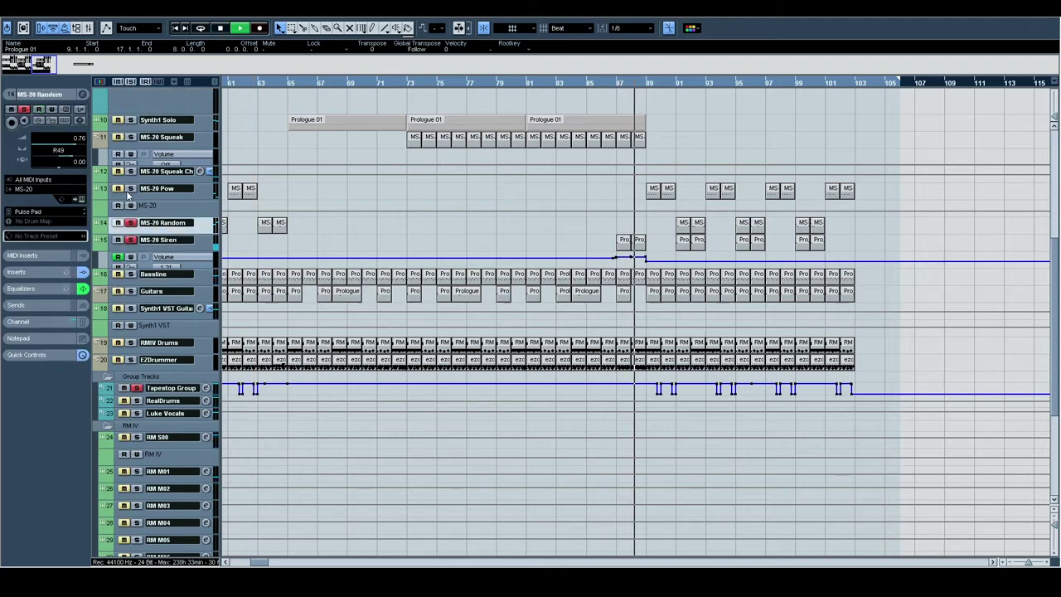
click(137, 186)
scroll(414, 230, right, 5)
scroll(273, 220, right, 2)
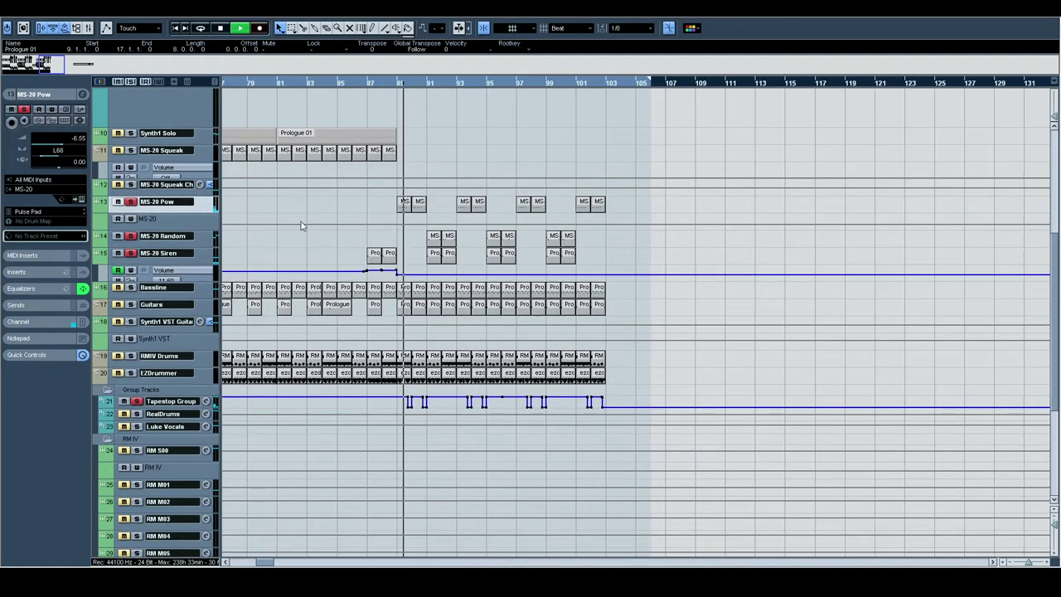
scroll(412, 236, right, 2)
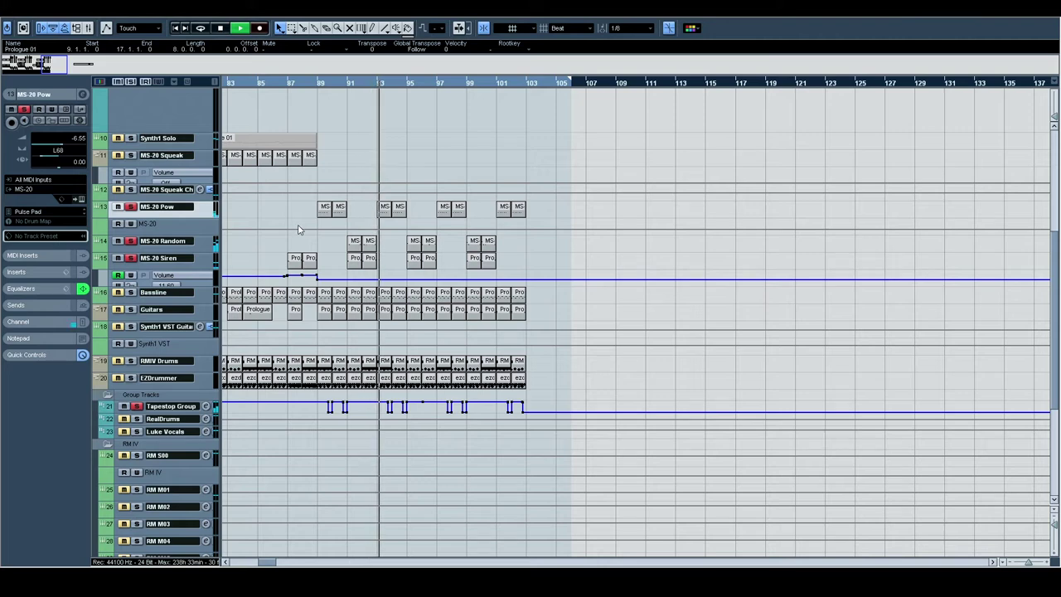
key(space)
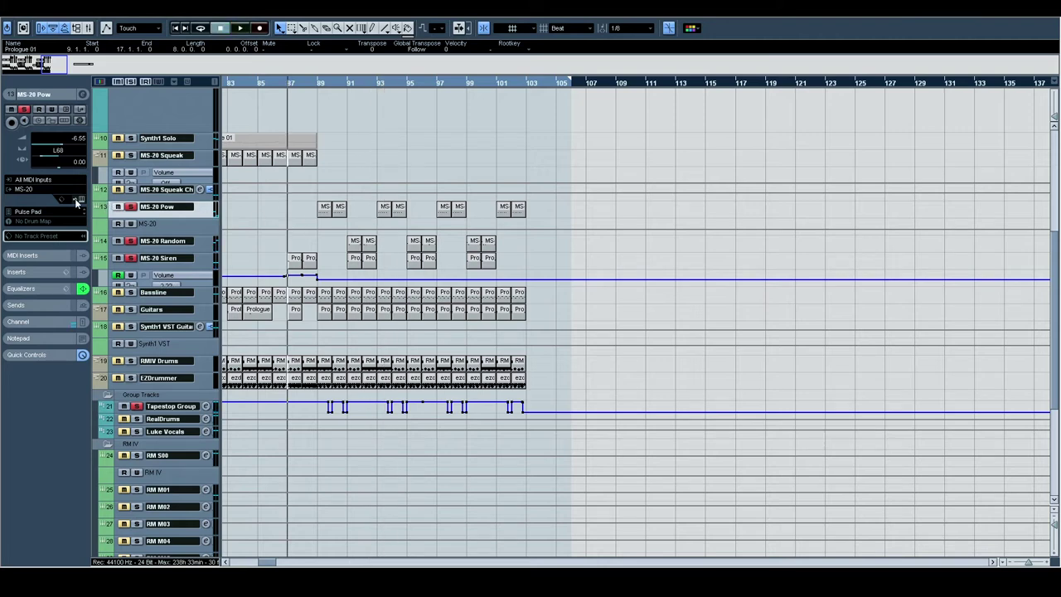
Open MS-20 Pow's KORG MS-20 synth on its Pulse Pad preset, with the play position at bar 89.
click(77, 201)
click(242, 226)
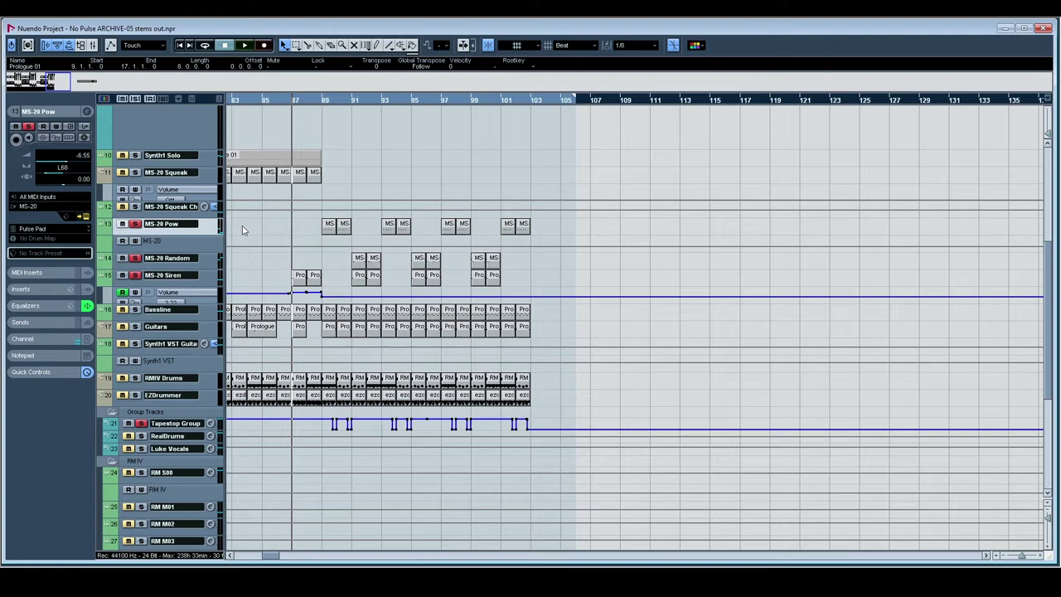
click(331, 106)
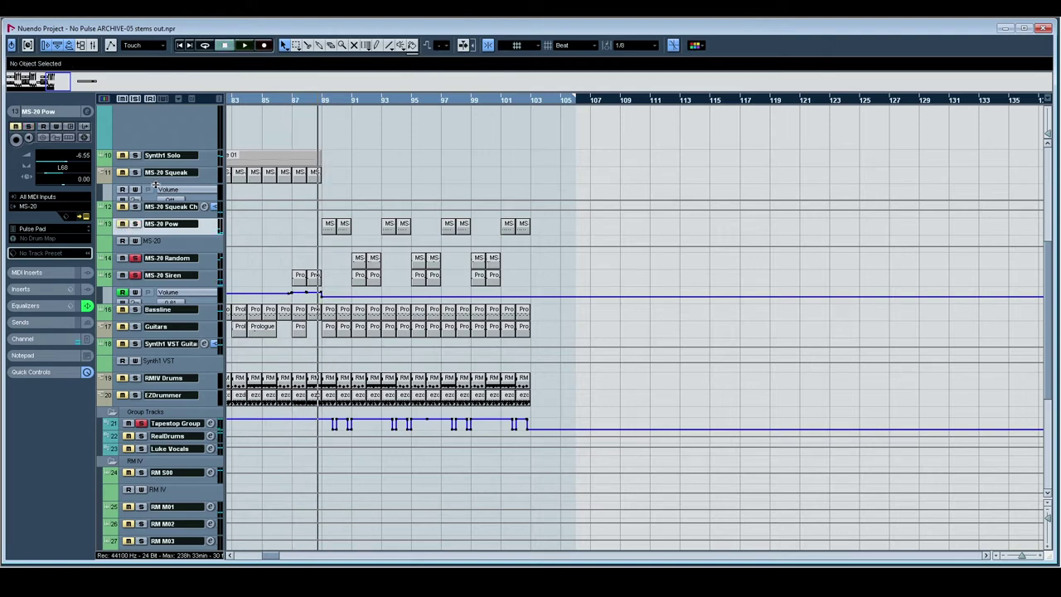
click(85, 217)
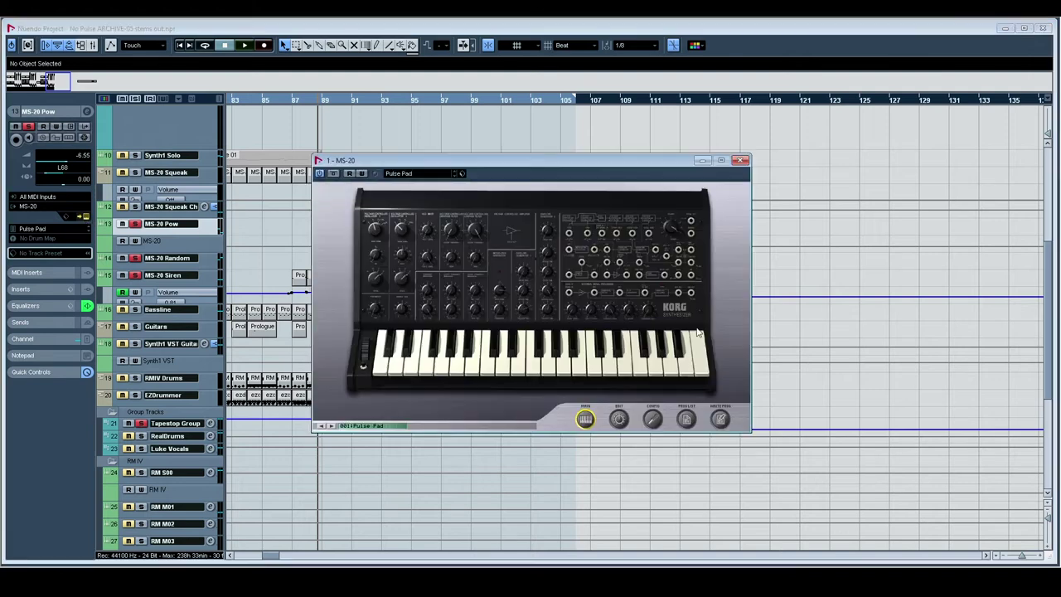
View the Pulse Pad knob panel, then open the MS-20 01 part's velocity-127 notes in the Key Editor.
click(620, 419)
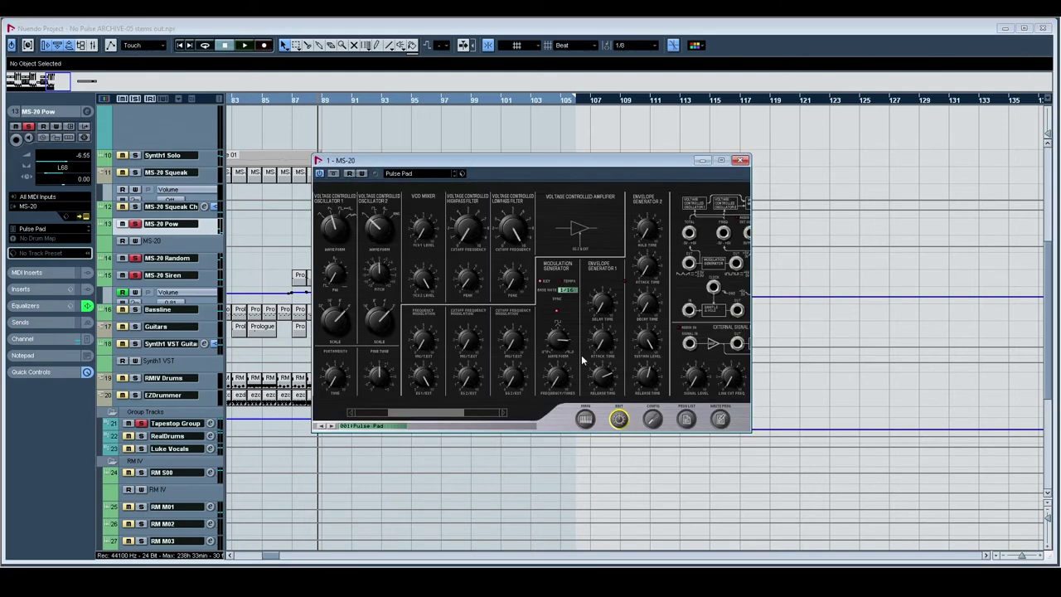
click(586, 419)
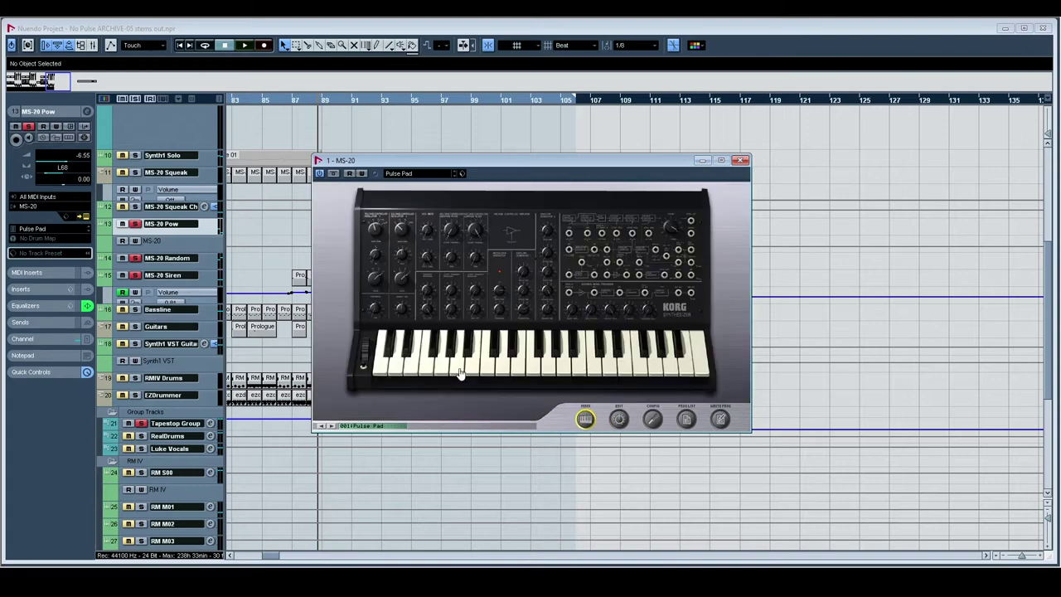
double_click(318, 162)
double_click(363, 264)
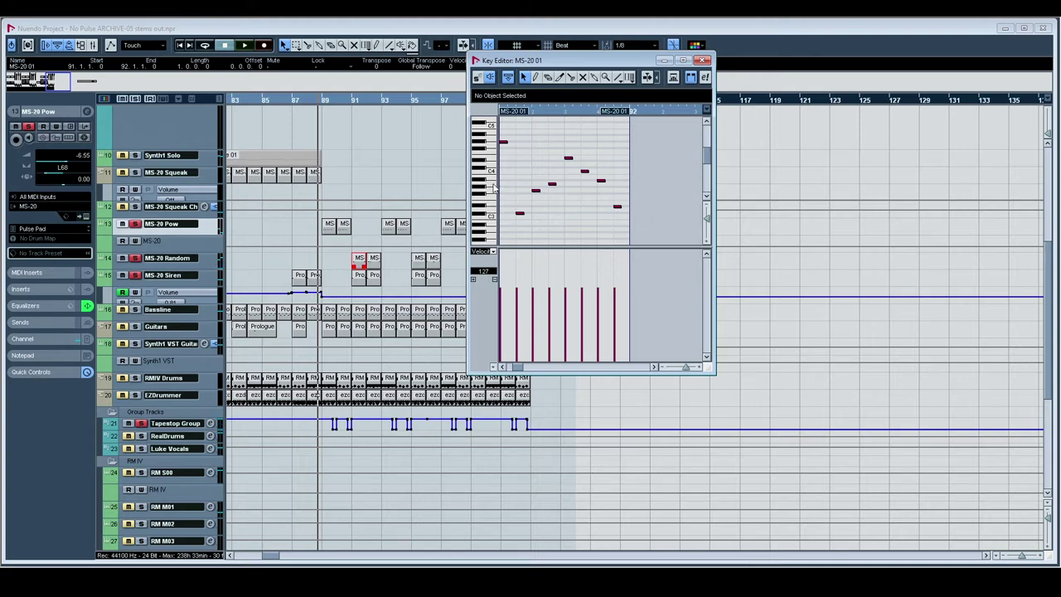
scroll(490, 228, down, 3)
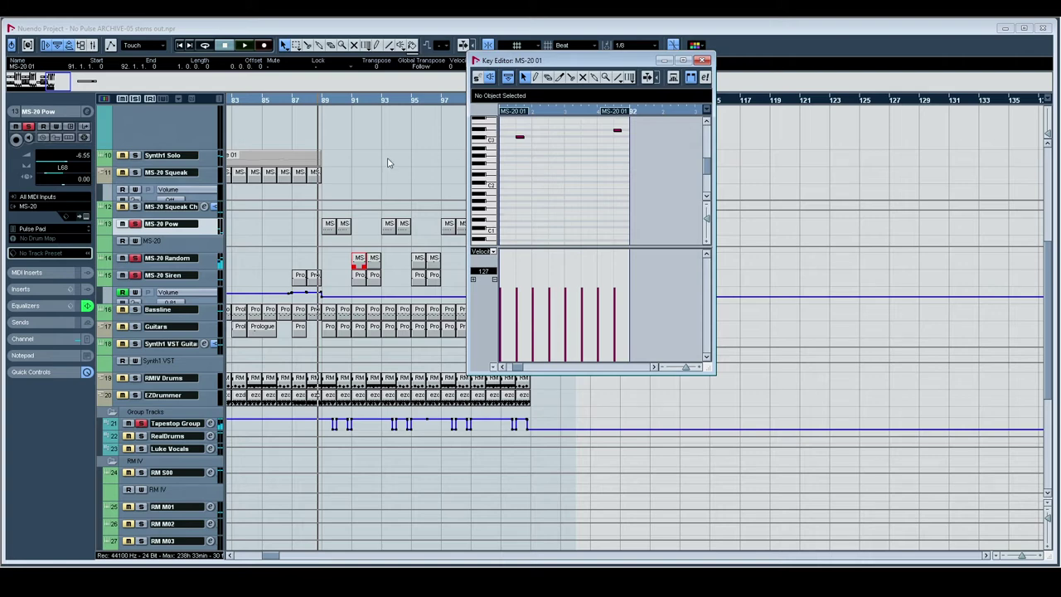
Open the MS-20 Siren's Prologue 01 notes and play briefly from bar 87.
click(192, 276)
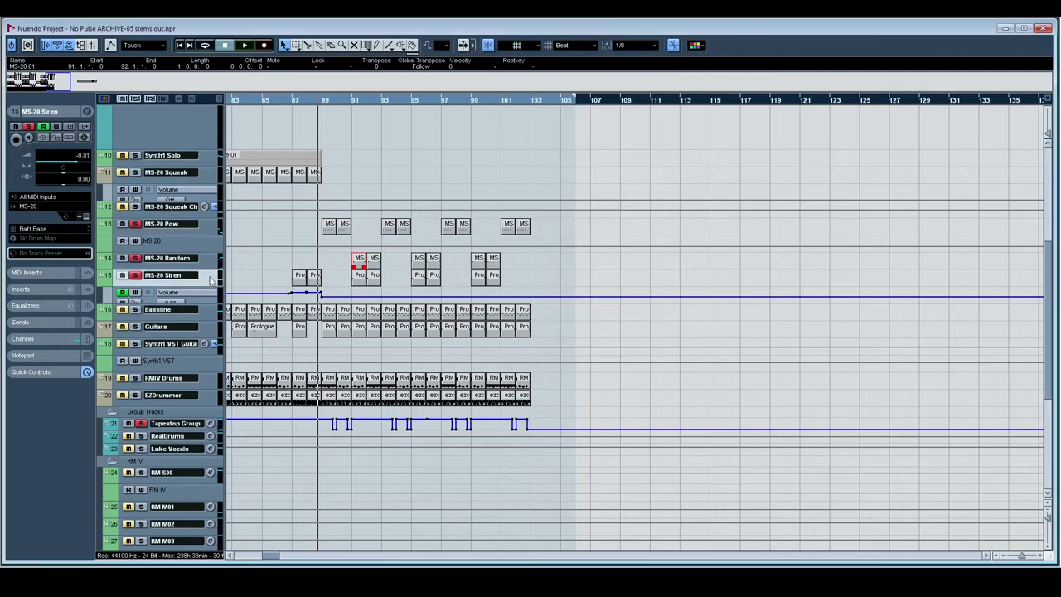
double_click(316, 279)
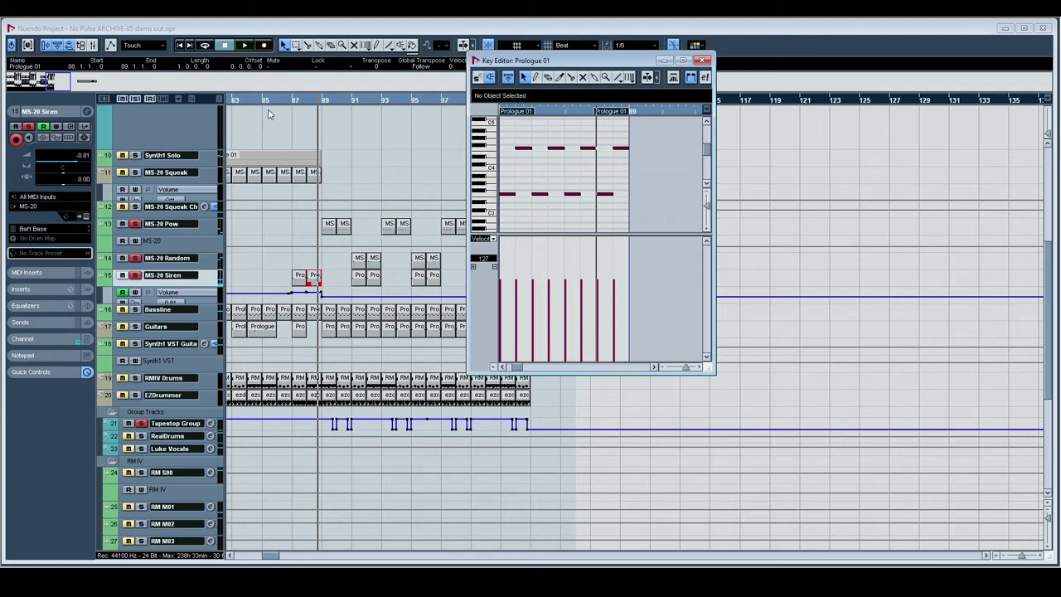
drag(307, 106, 301, 213)
key(space)
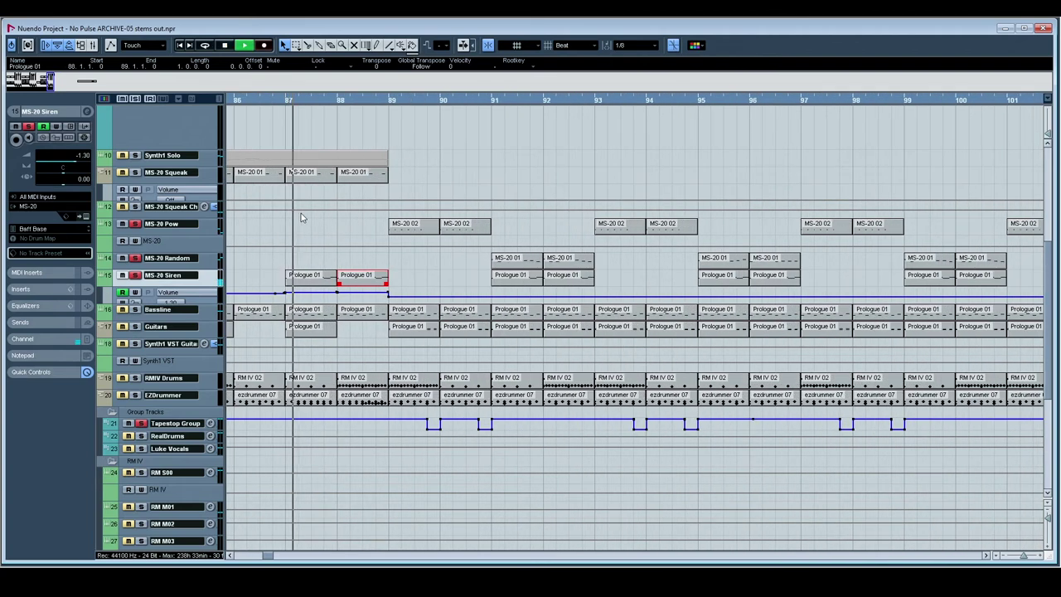
key(space)
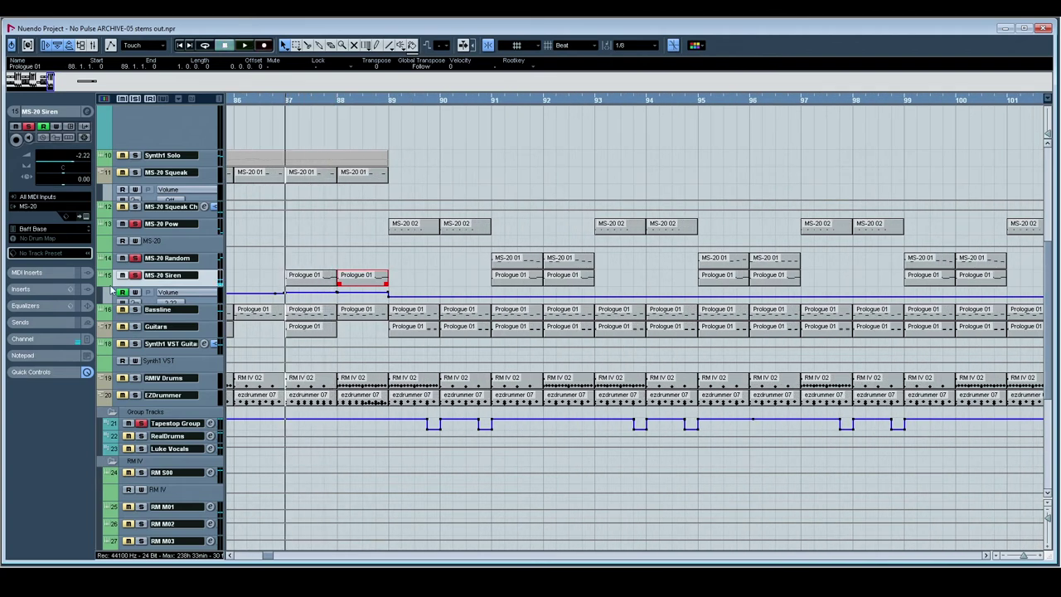
Check the Siren's Baff Base MS-20 patch while playing from bar 87.
click(83, 216)
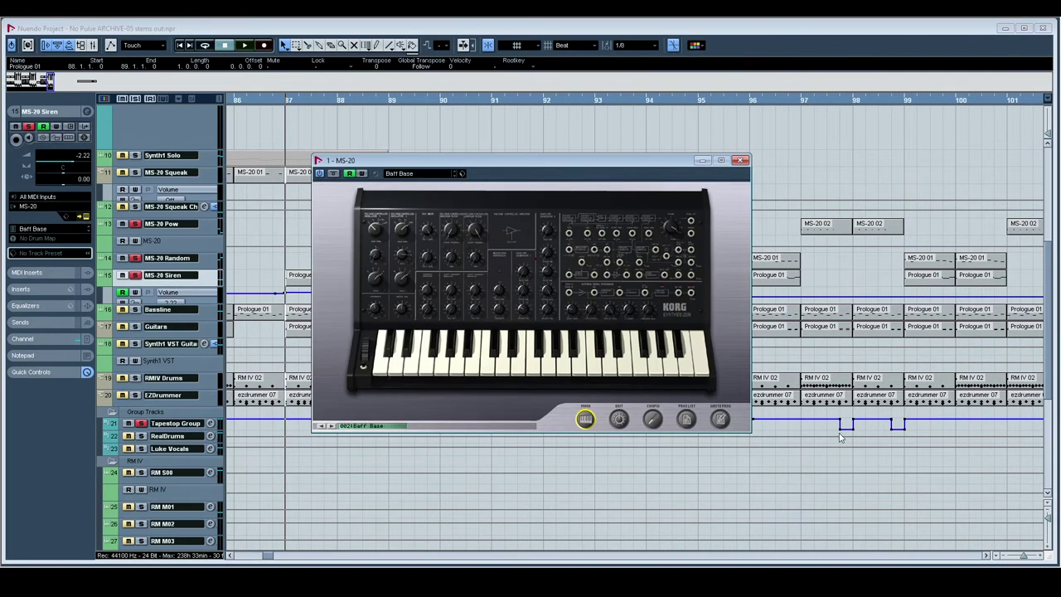
key(space)
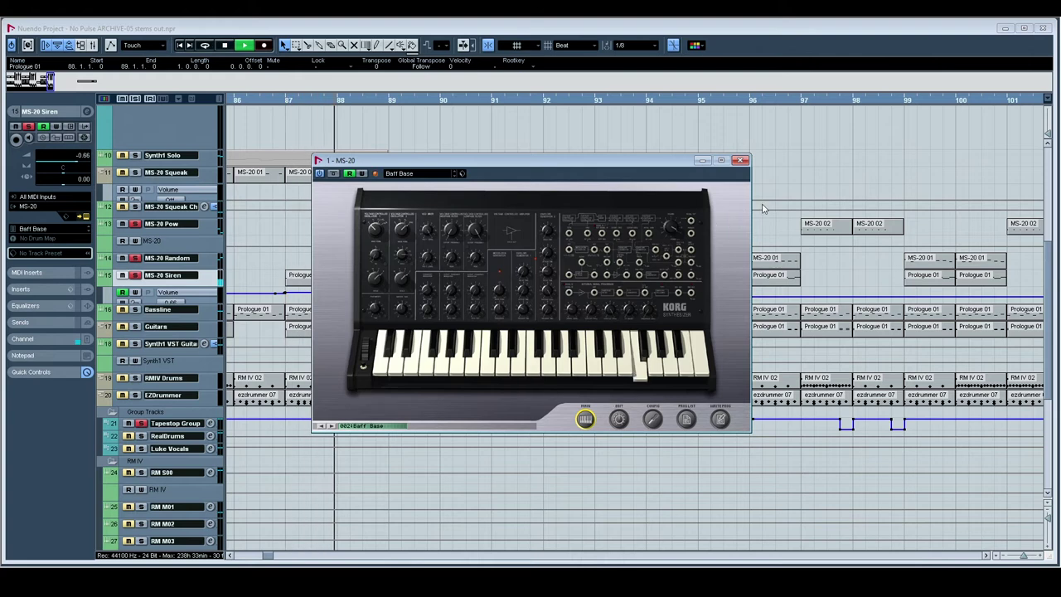
click(740, 161)
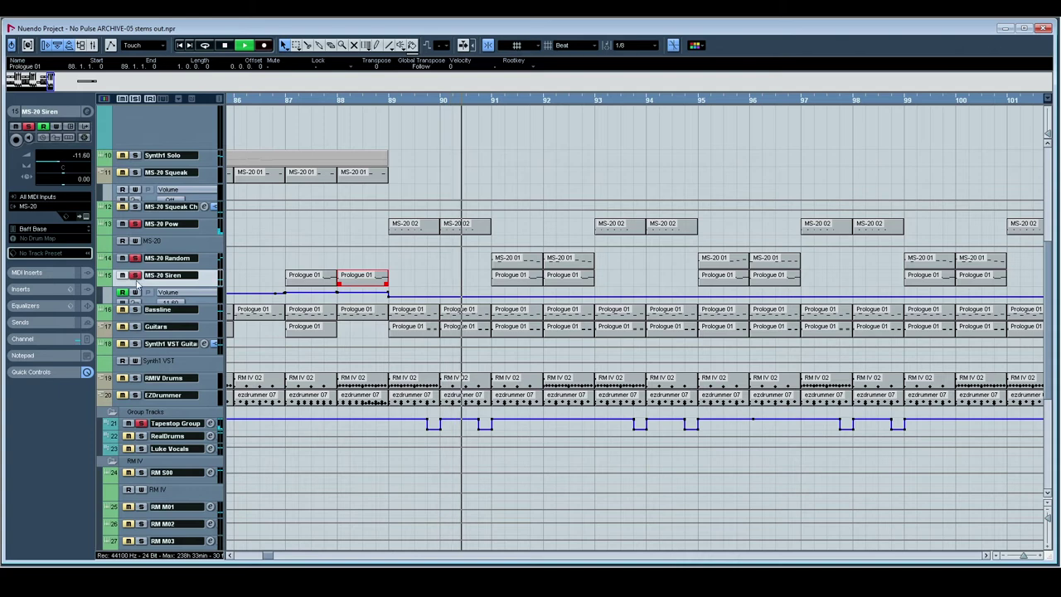
key(Down)
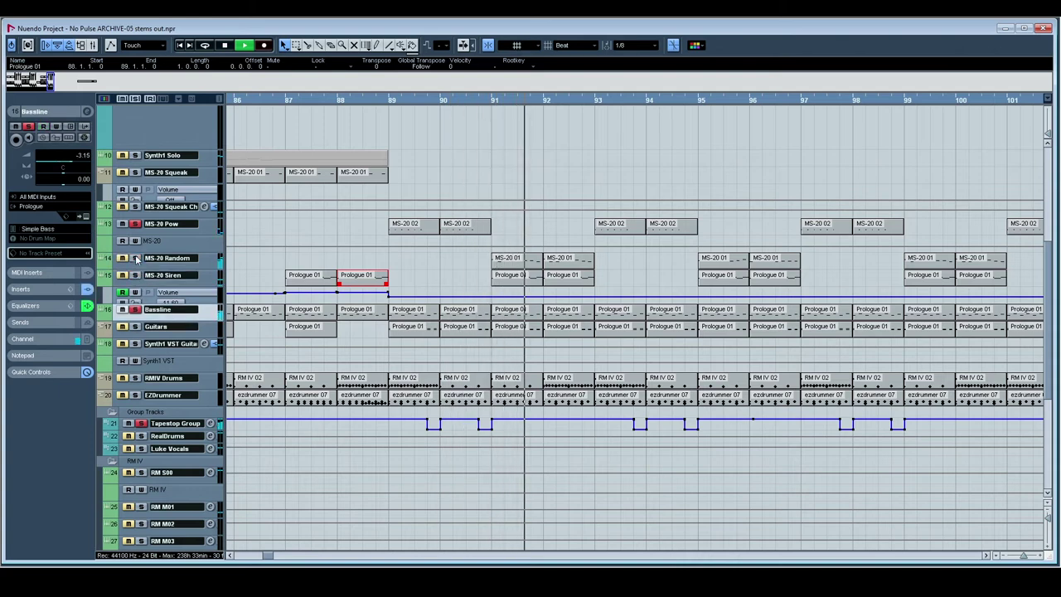
Check the Bassline's Prologue Simple Bass patch and its channel EQ curve, then resume playback.
key(space)
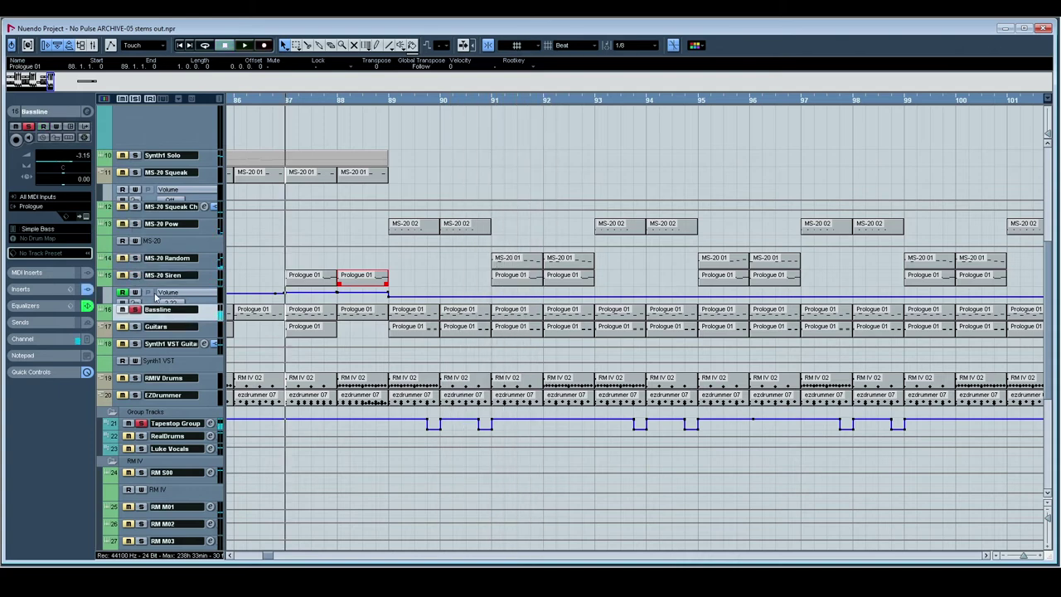
click(83, 217)
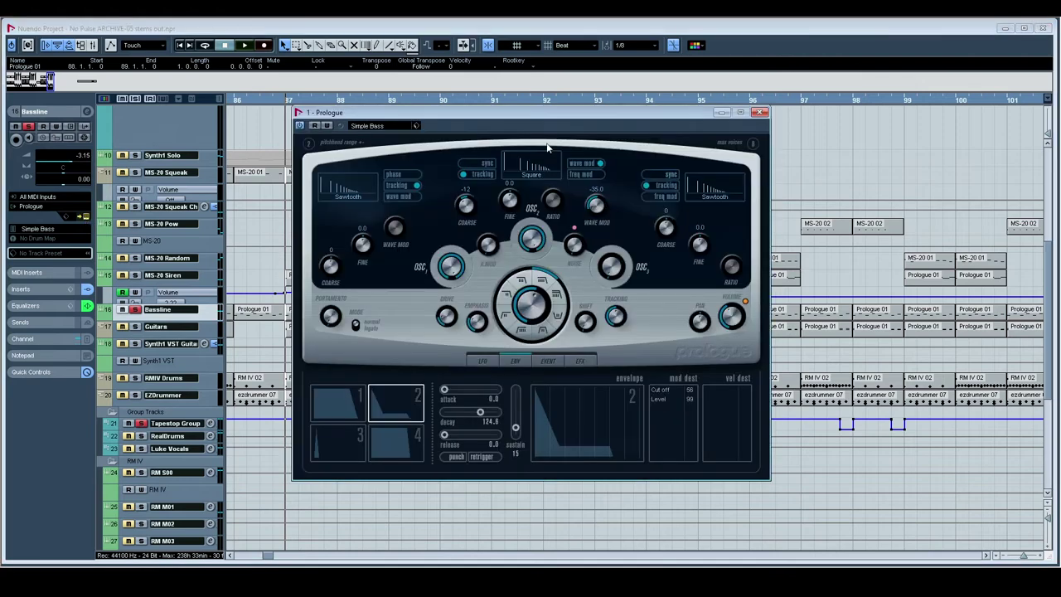
drag(543, 116, 547, 56)
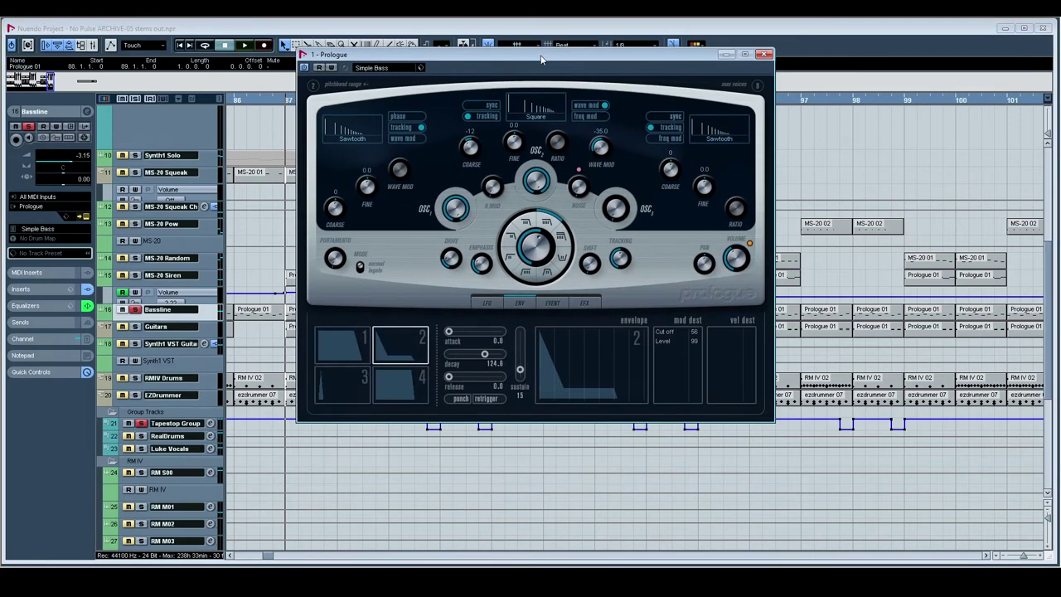
click(86, 113)
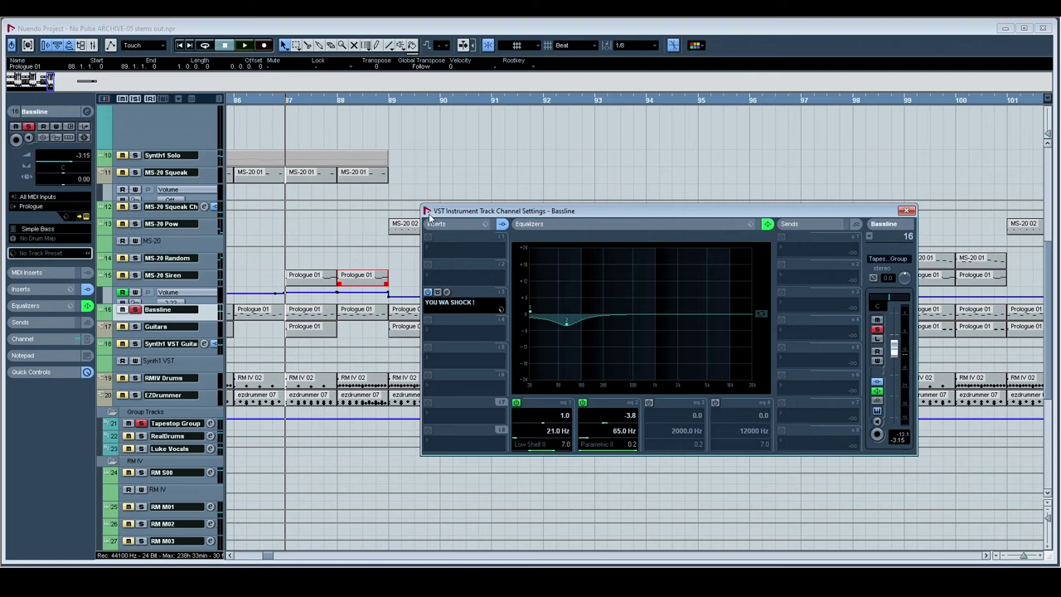
double_click(428, 214)
key(space)
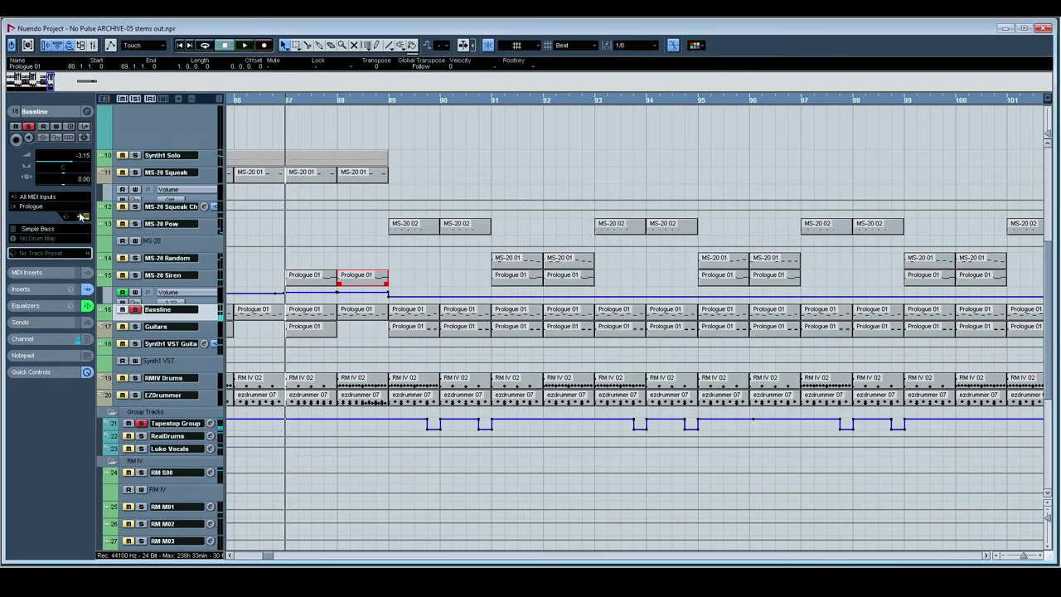
click(82, 216)
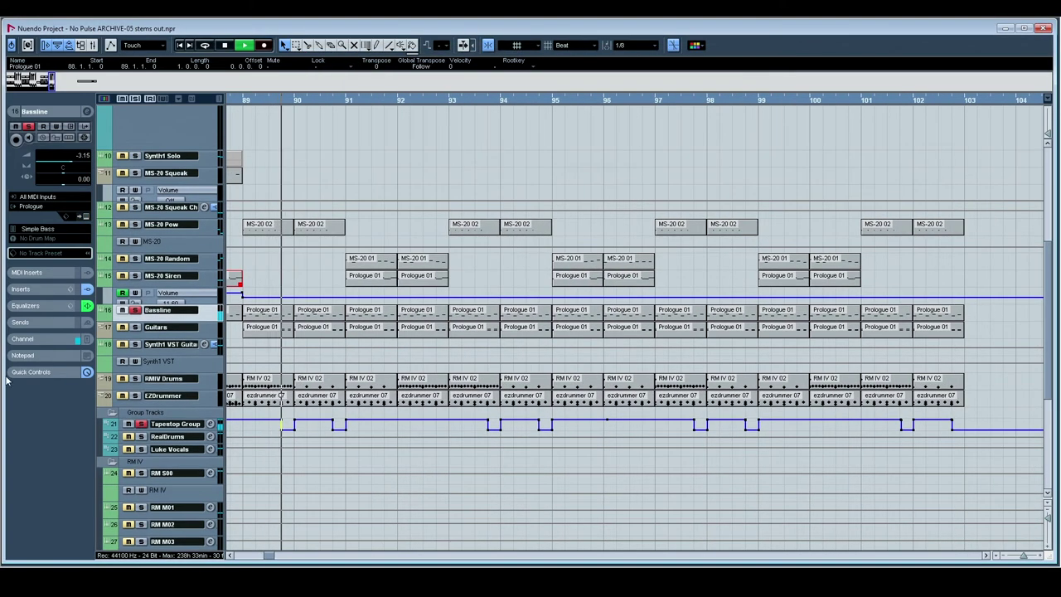
Open the Guitars track's Prologue 01 part notes and play them.
key(space)
click(135, 330)
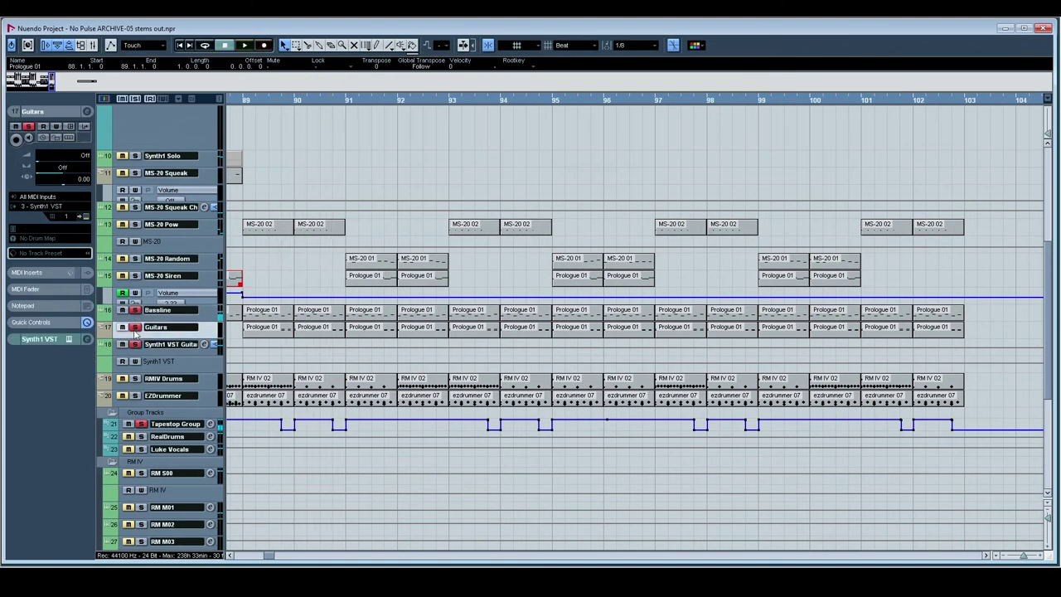
scroll(212, 330, down, 3)
scroll(619, 235, left, 10)
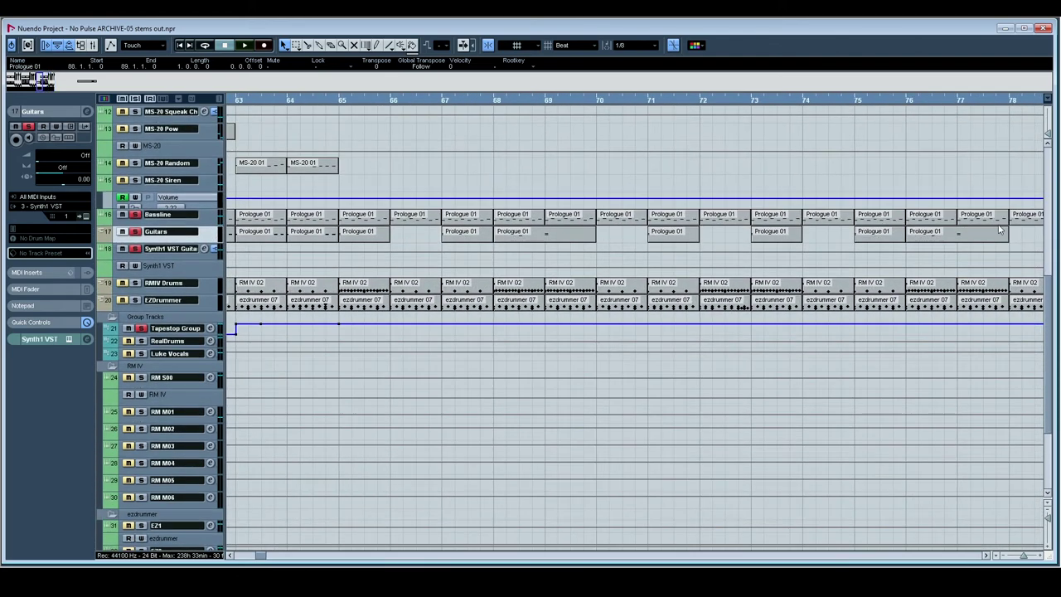
scroll(619, 234, left, 4)
scroll(404, 191, down, 1)
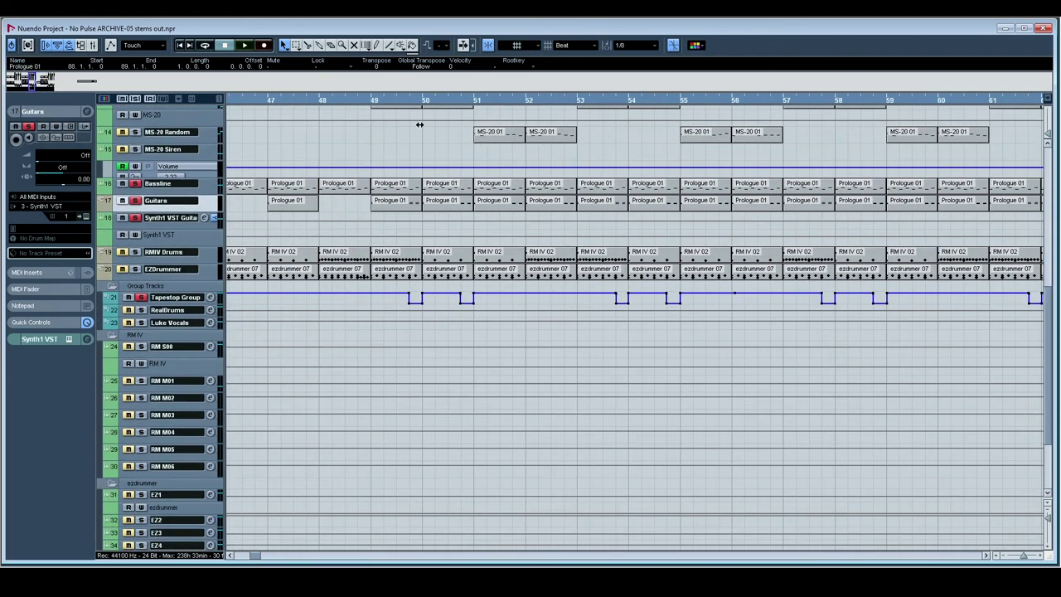
double_click(436, 205)
key(space)
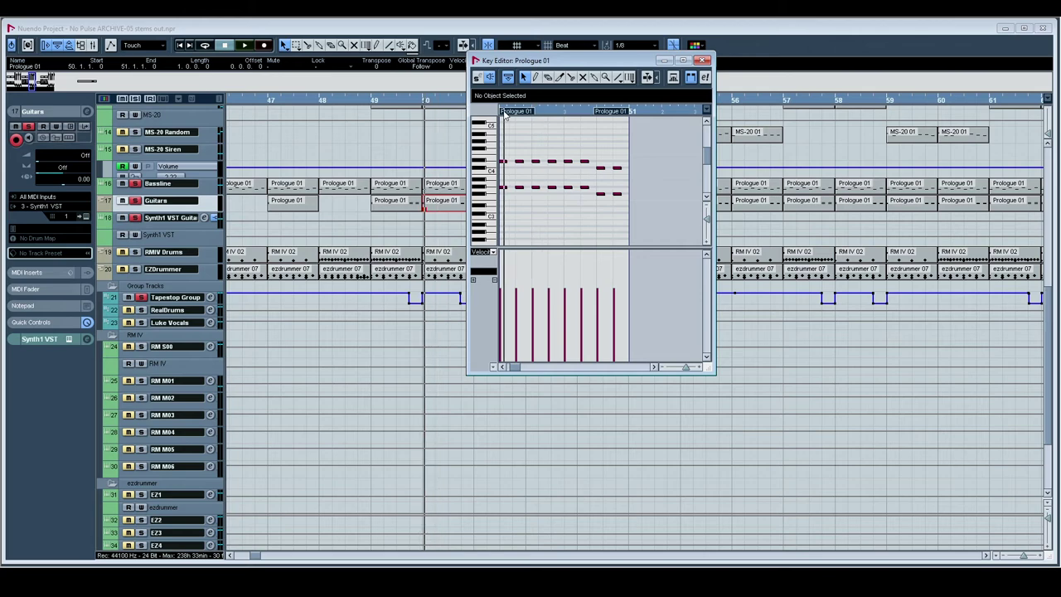
Play the song from bar 1 and check the Guitars MIDI channel settings.
scroll(323, 232, left, 6)
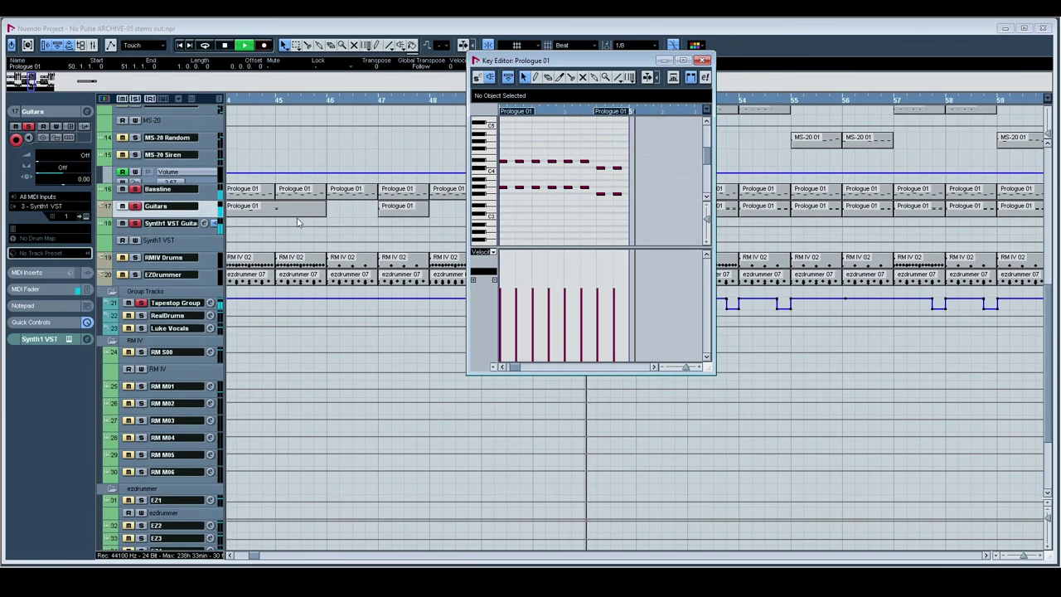
scroll(313, 190, left, 9)
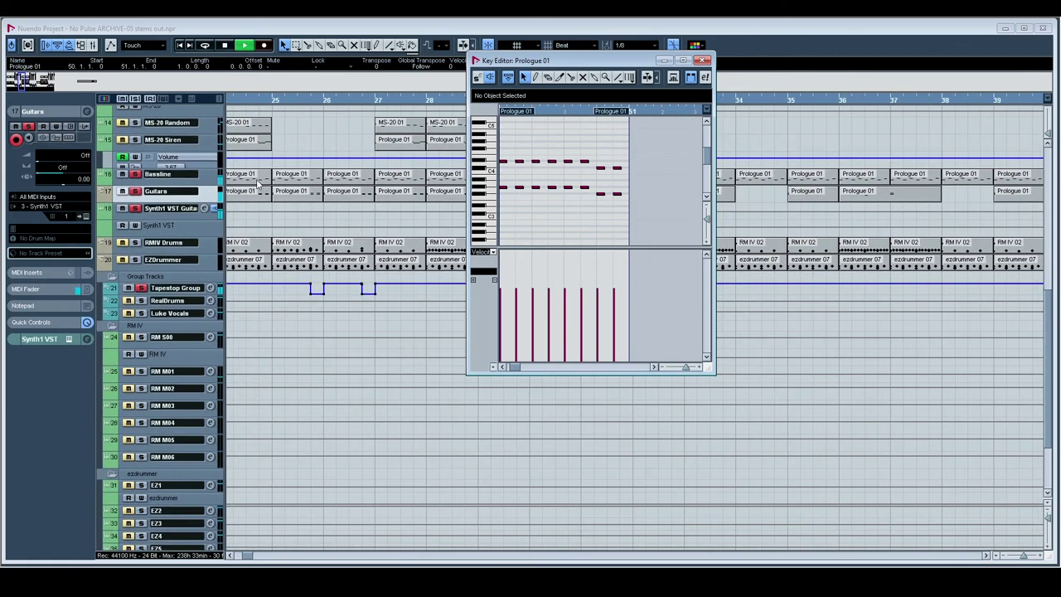
key(space)
scroll(323, 199, left, 3)
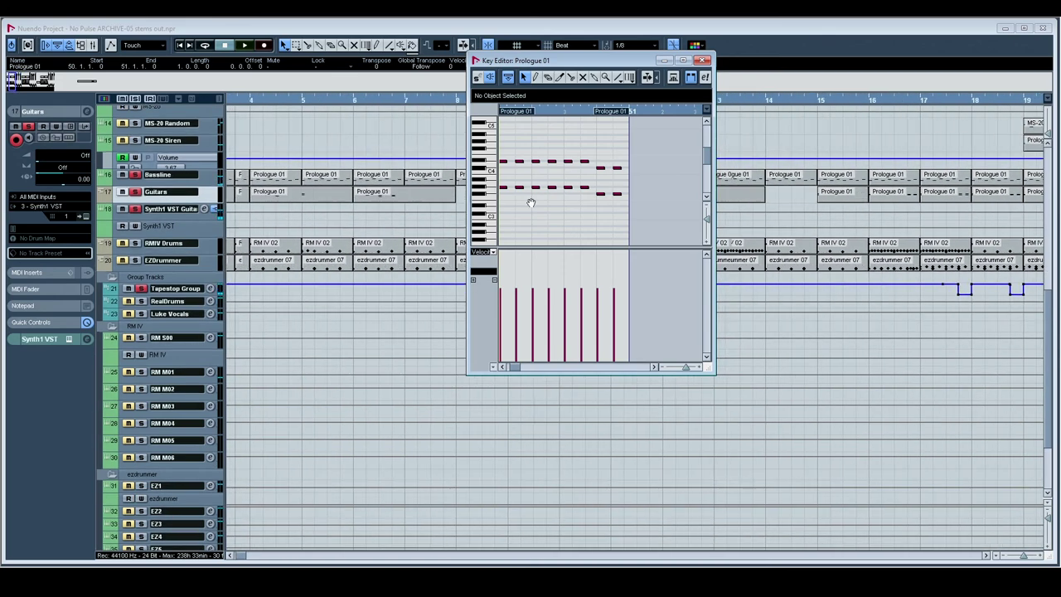
click(293, 105)
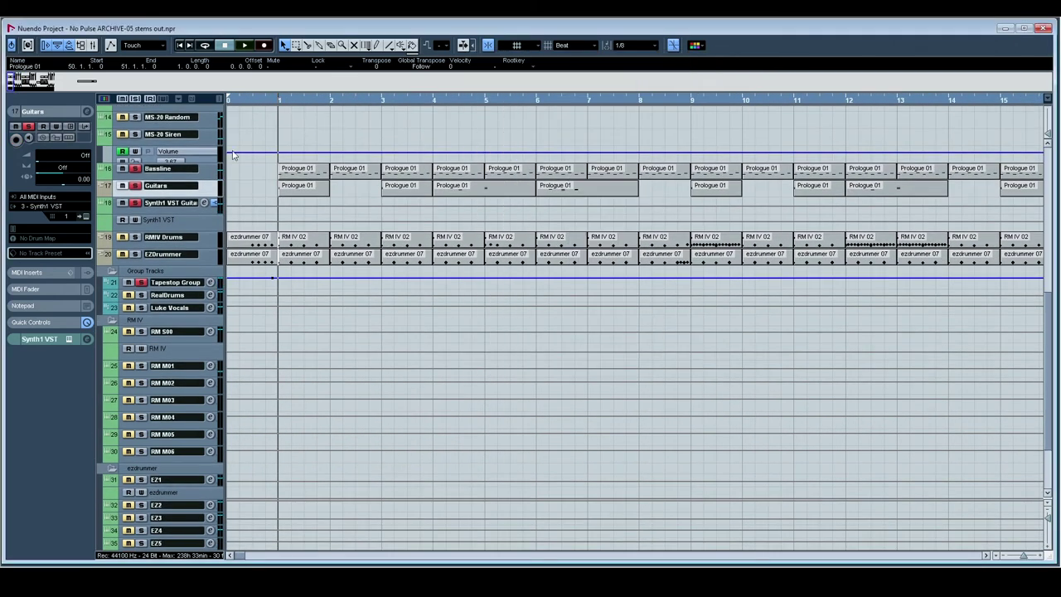
key(space)
click(88, 112)
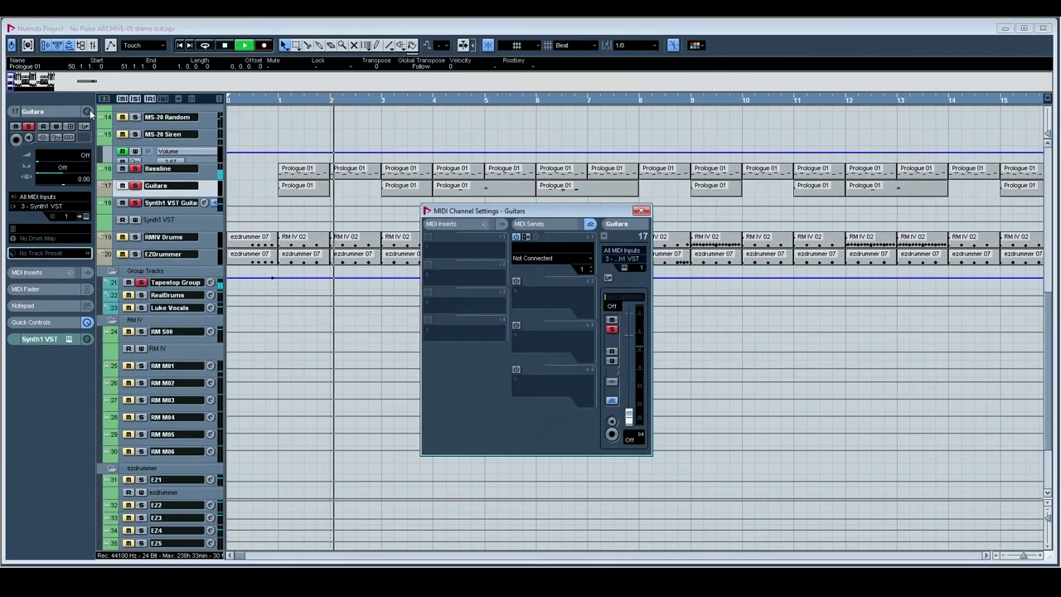
click(89, 112)
click(171, 207)
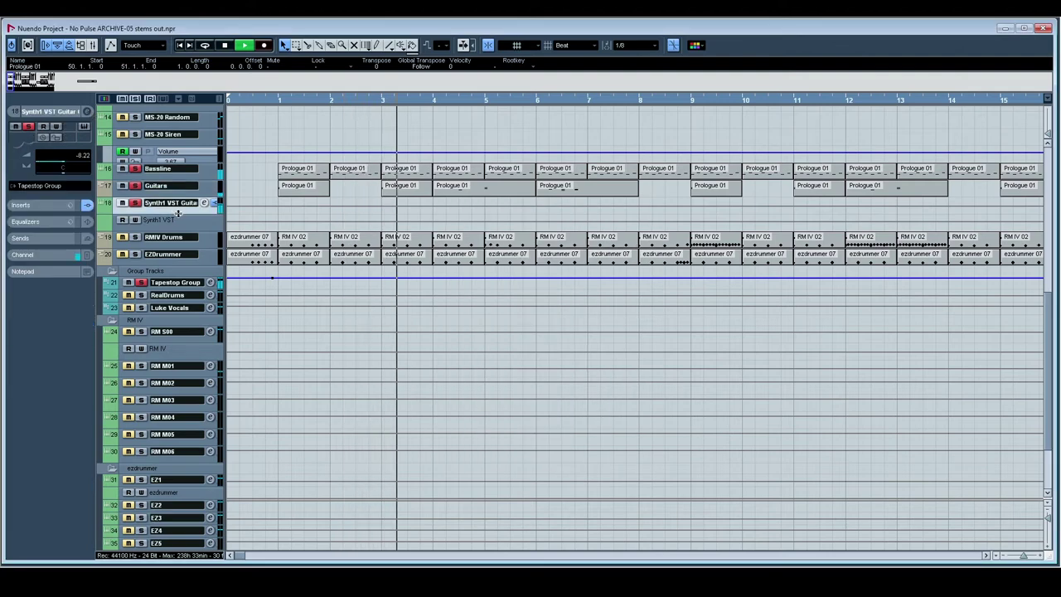
Enlarge the Synth1 VST Guitar track and check the Synth1 instrument sound.
drag(173, 213, 172, 304)
click(182, 192)
key(space)
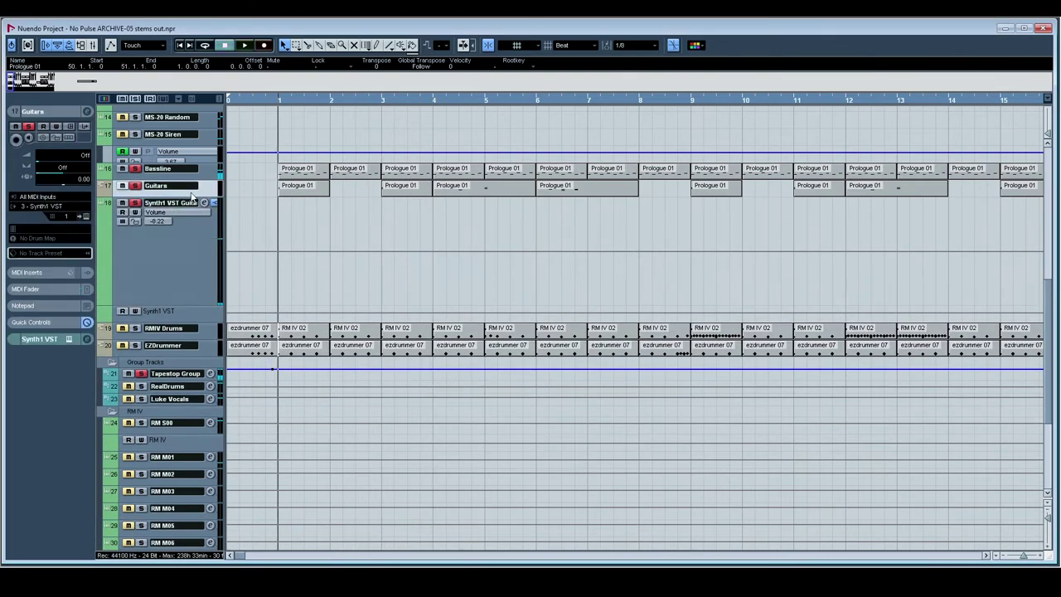
click(85, 217)
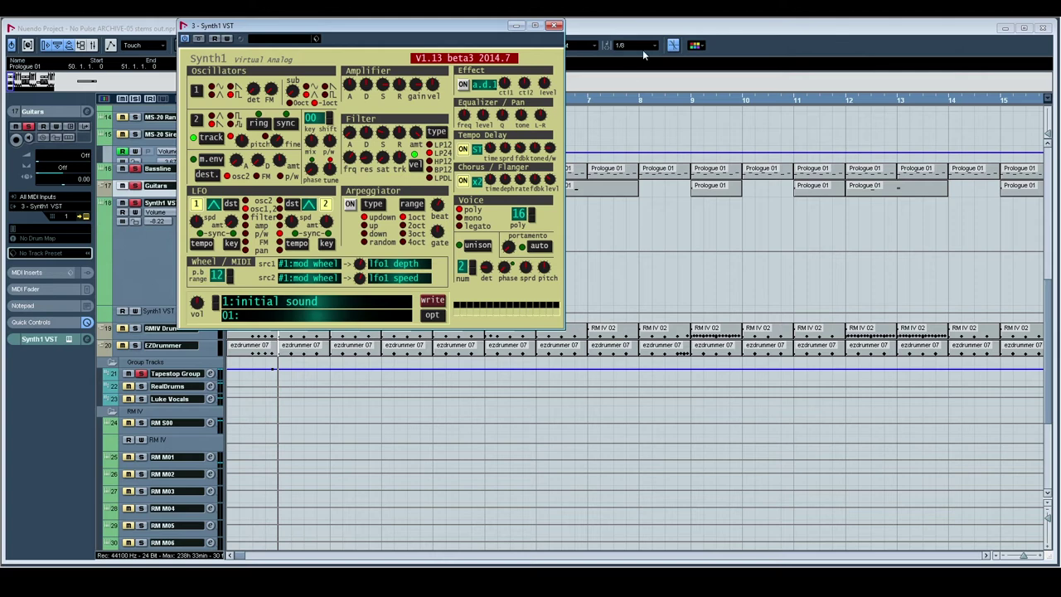
click(555, 25)
Check the Synth1 VST Guitar channel's AmpSimulator insert (Modern amp, Cabinet 2) during playback.
click(173, 261)
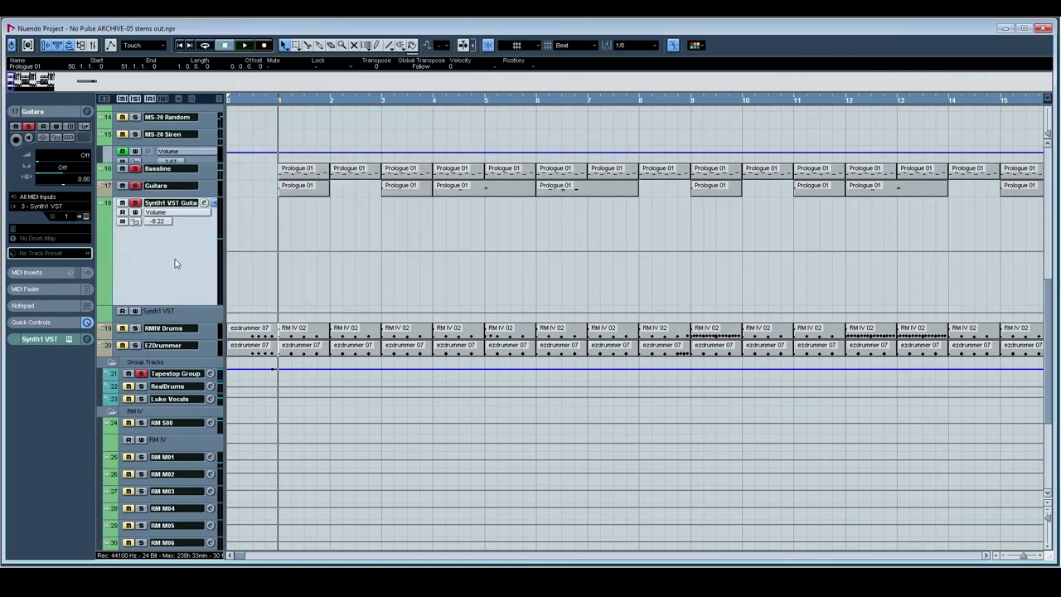
click(86, 113)
click(450, 270)
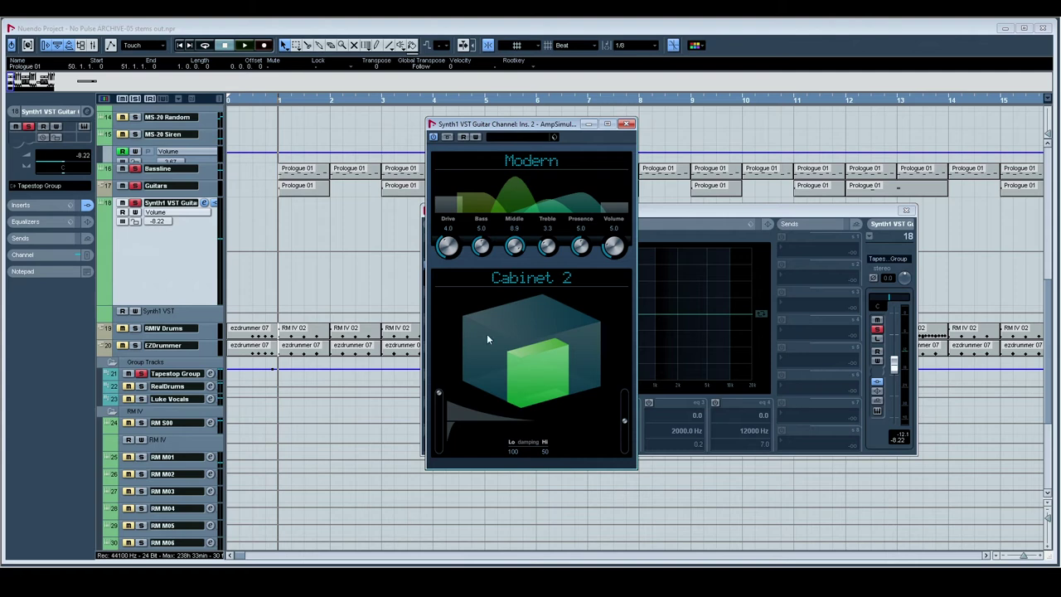
key(space)
click(628, 124)
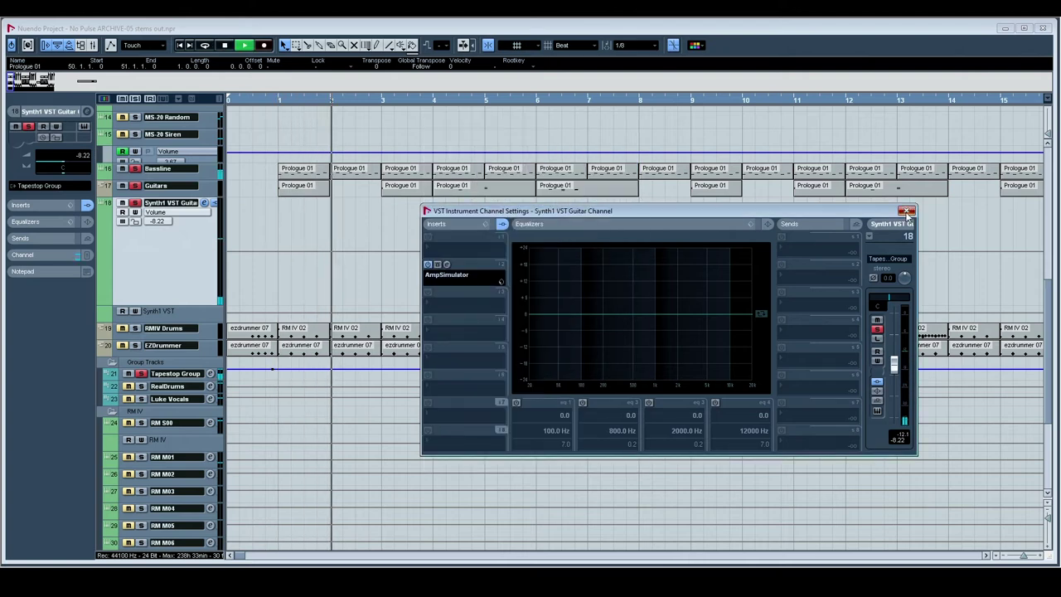
click(907, 211)
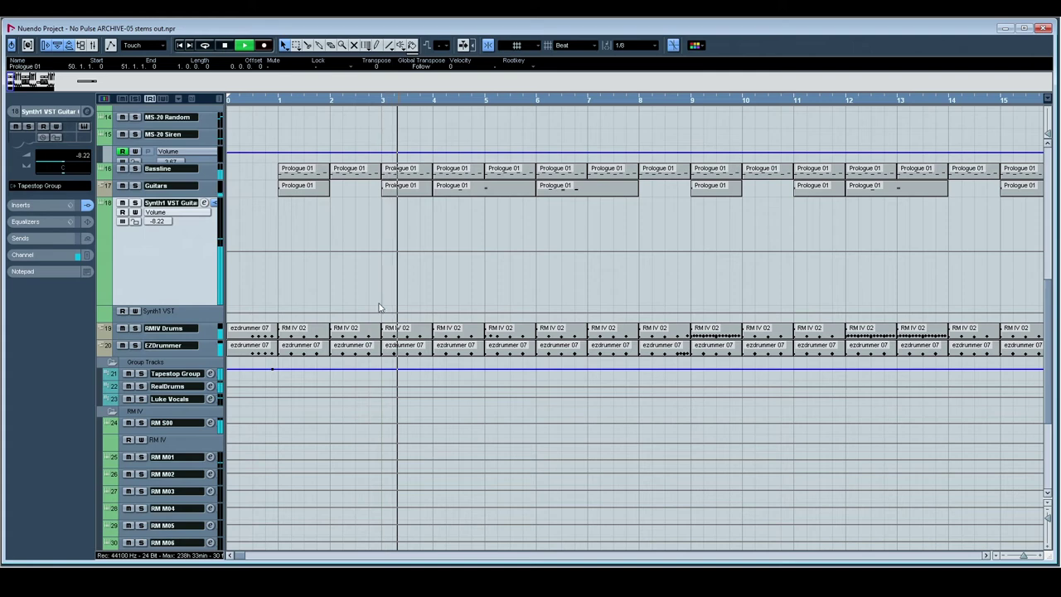
Audition the RMIV Drums solo, then solo EZDrummer and play from around bar 8.
key(space)
click(136, 329)
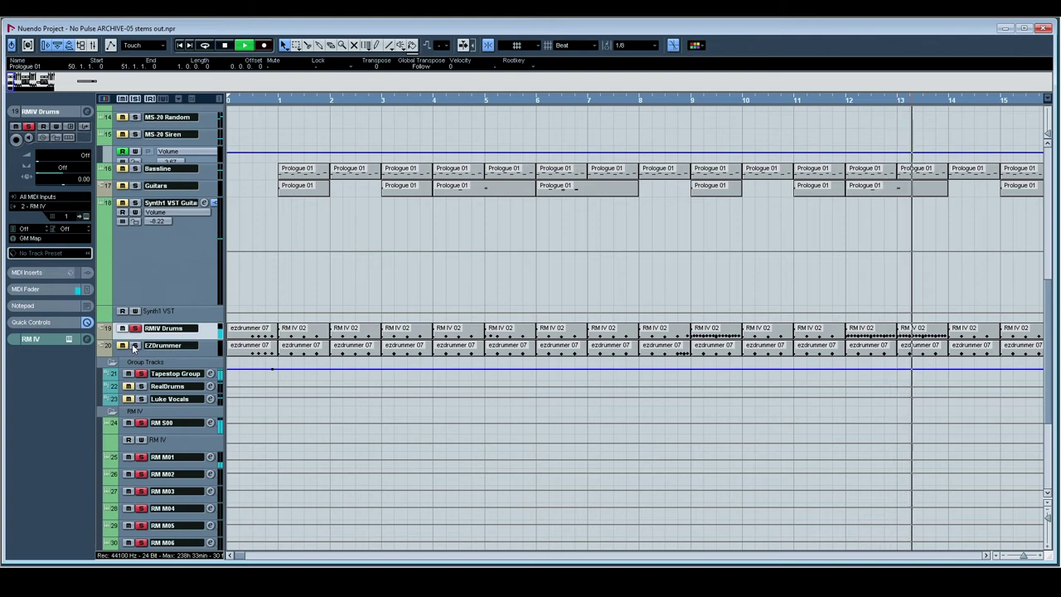
key(space)
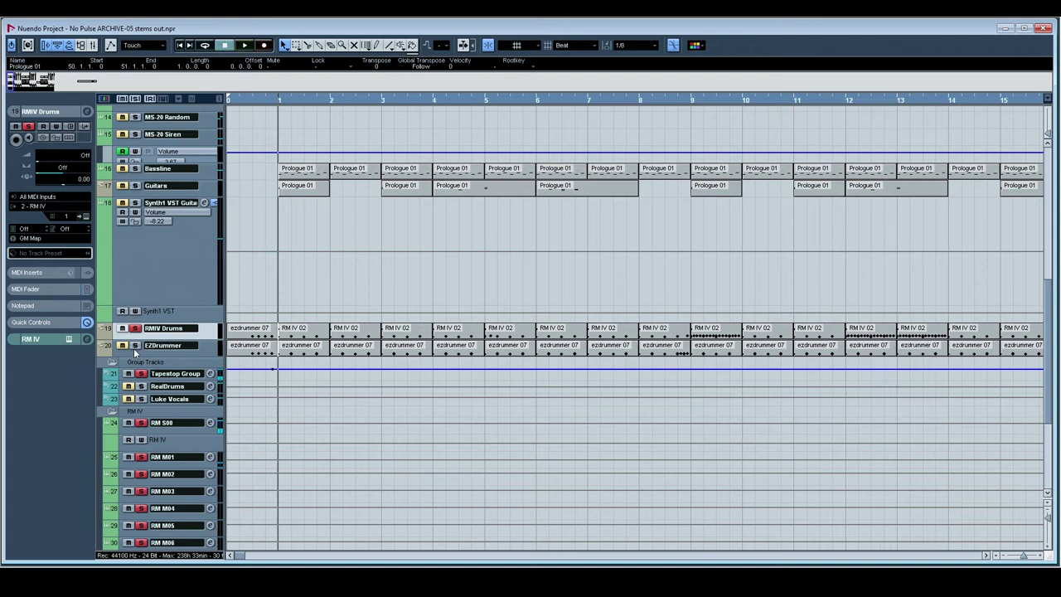
click(135, 347)
key(space)
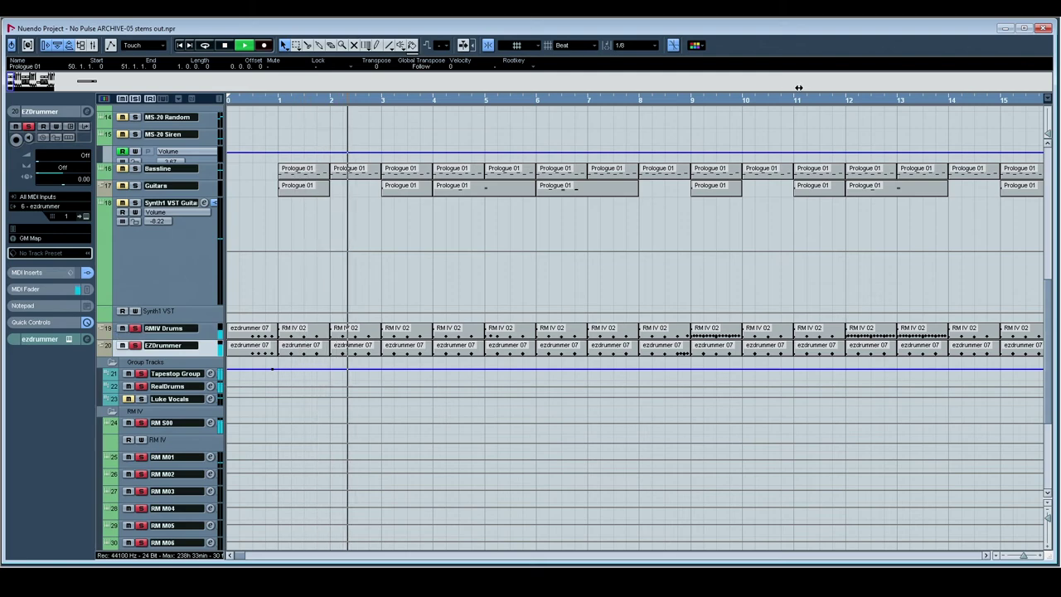
click(644, 97)
Replay the soloed drums from bar 17 into the first Tapestop Group dip at bar 18.
scroll(433, 261, down, 1)
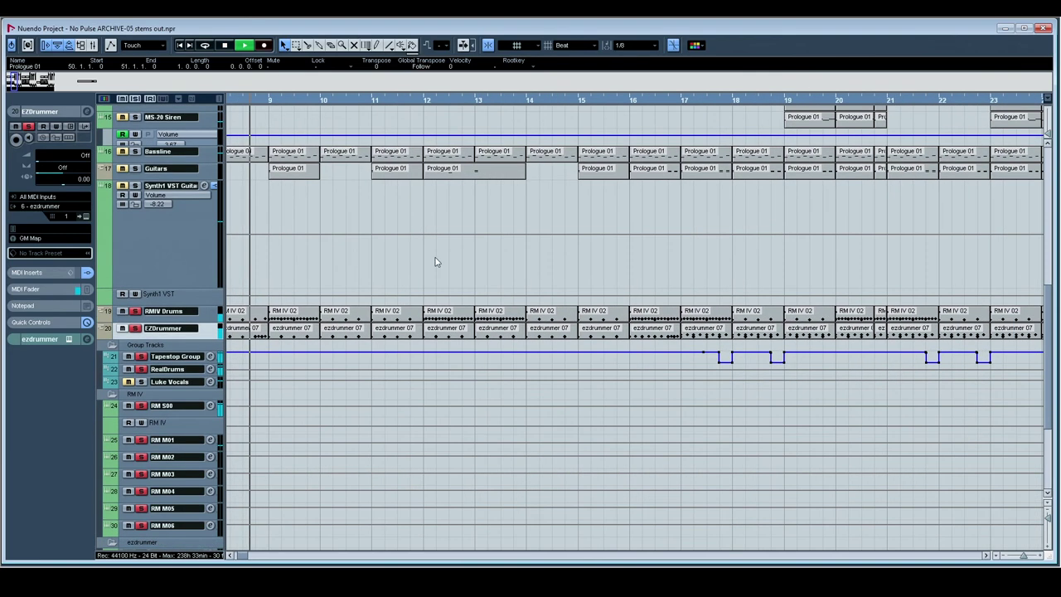
click(675, 99)
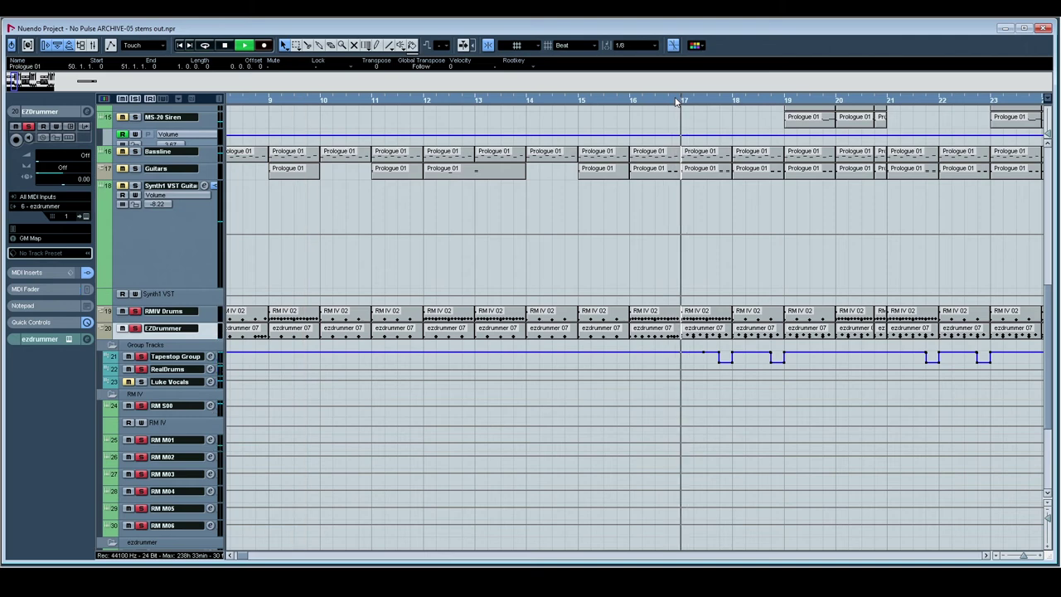
scroll(592, 190, down, 2)
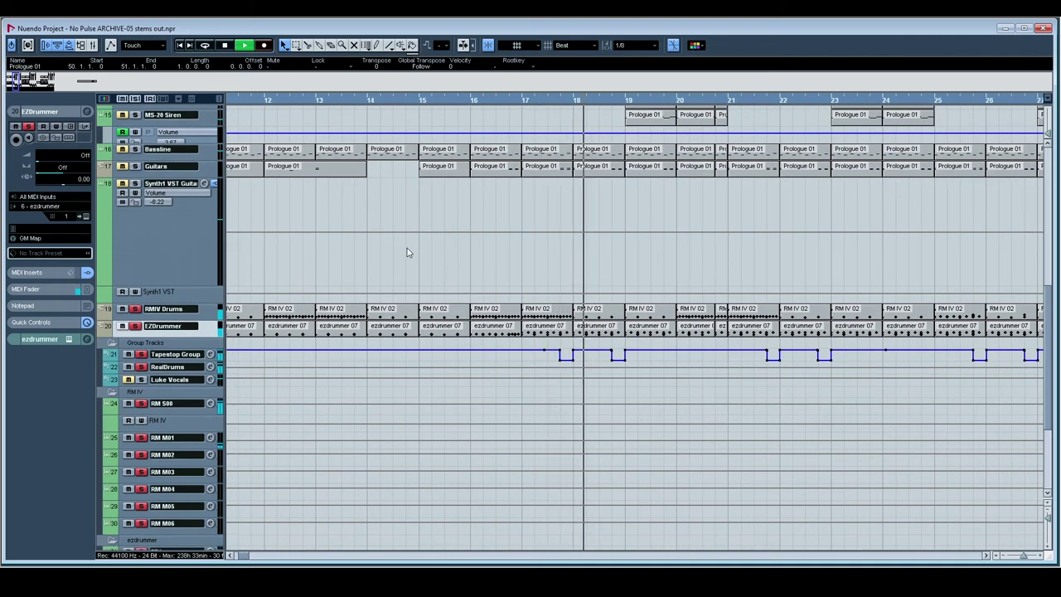
key(space)
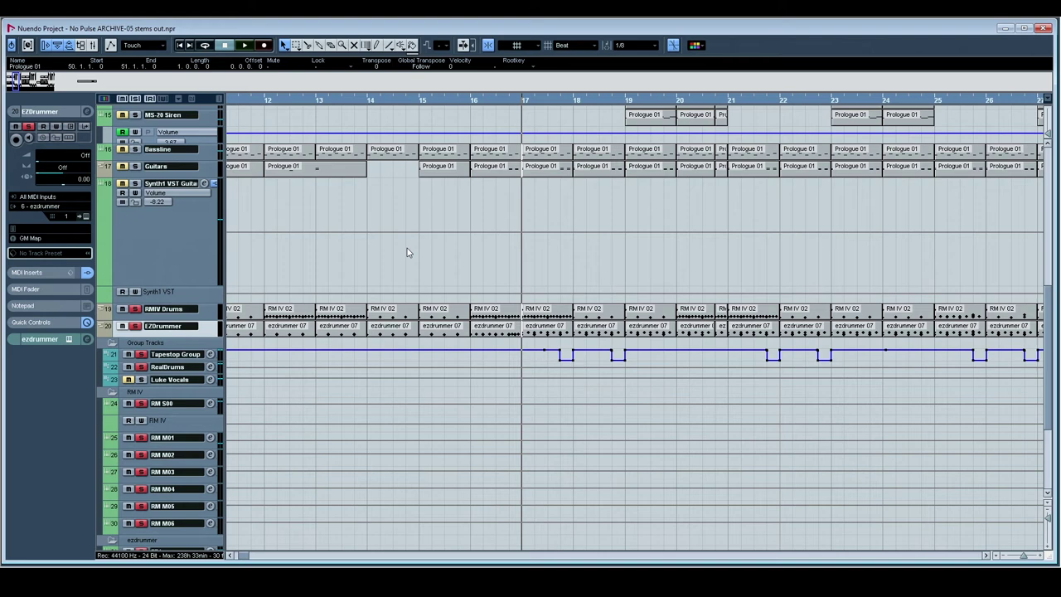
key(space)
key(space)
key(space)
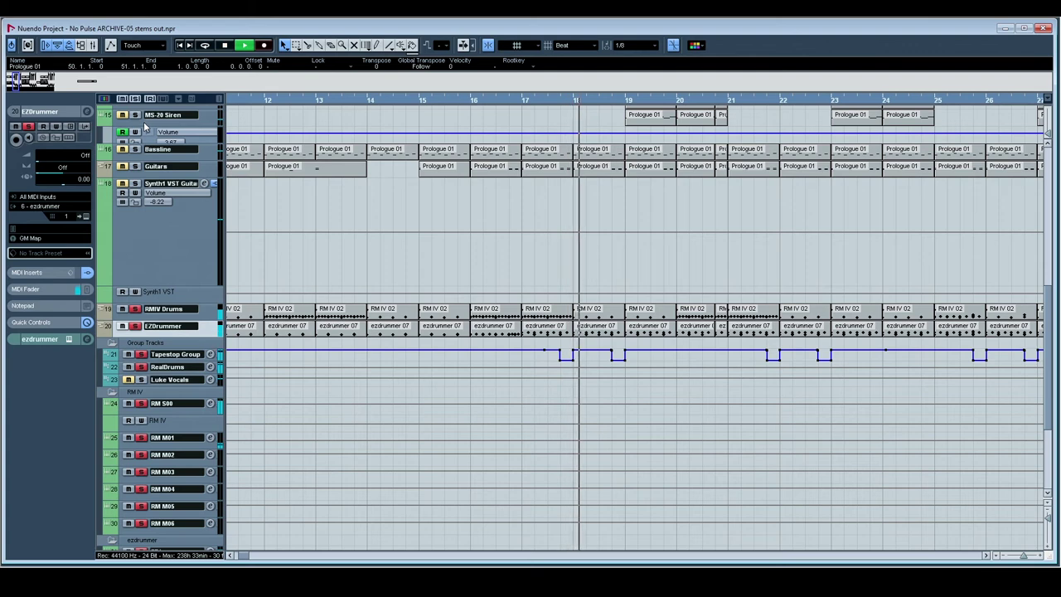
key(space)
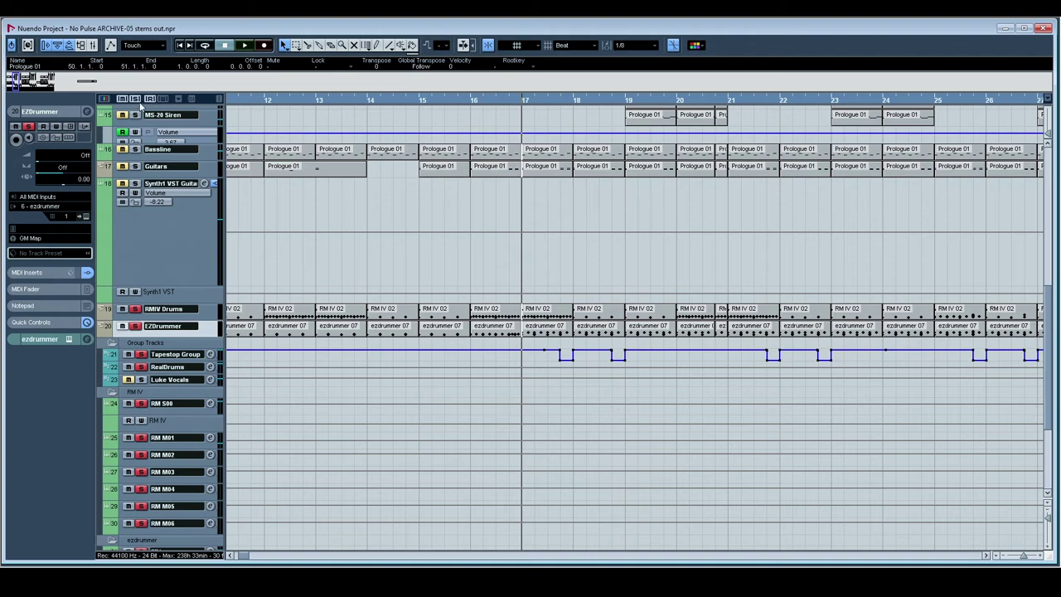
key(space)
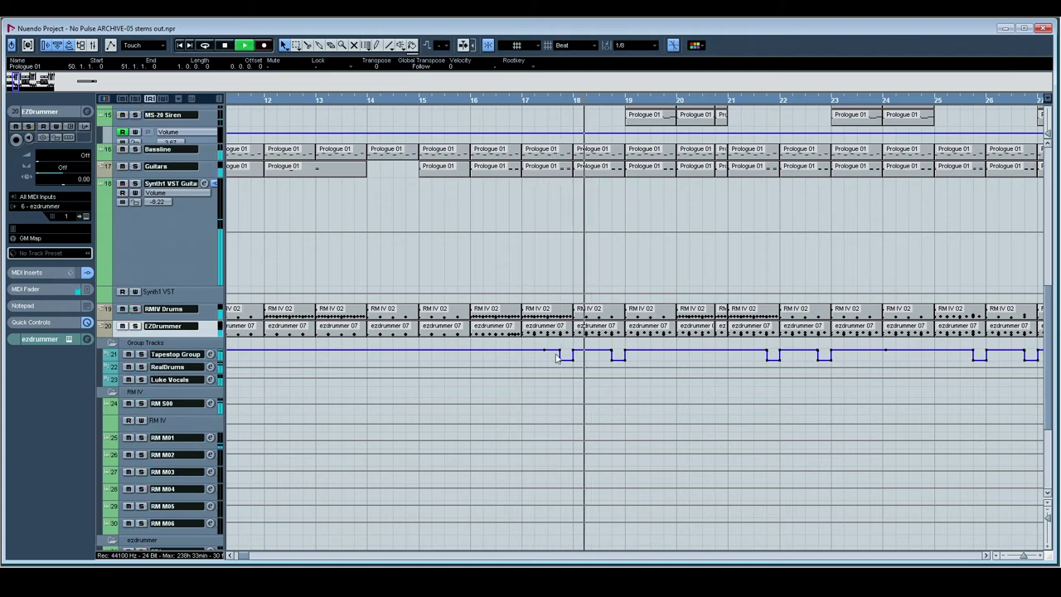
Stop playback, mute AnalogX Voice, and replay from bar 17 through the first Tapestop dips.
scroll(555, 345, up, 6)
key(space)
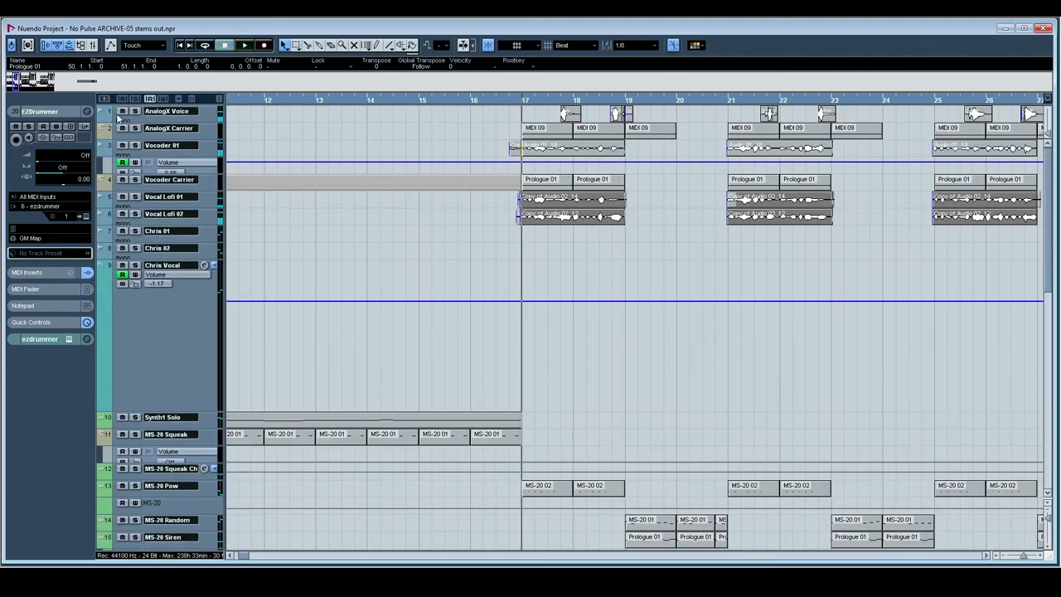
click(121, 113)
key(space)
scroll(599, 266, down, 6)
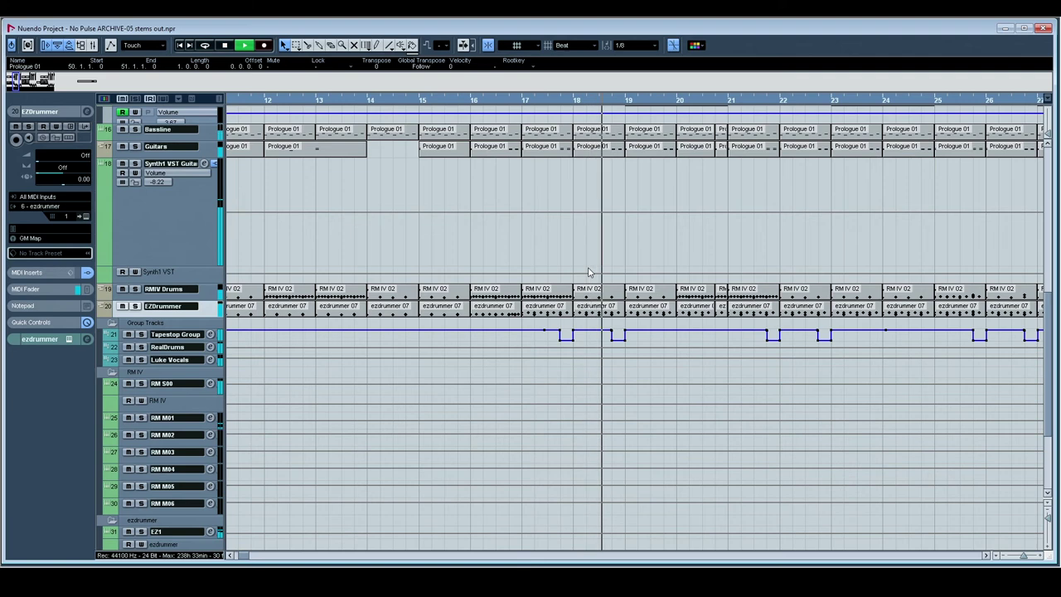
key(space)
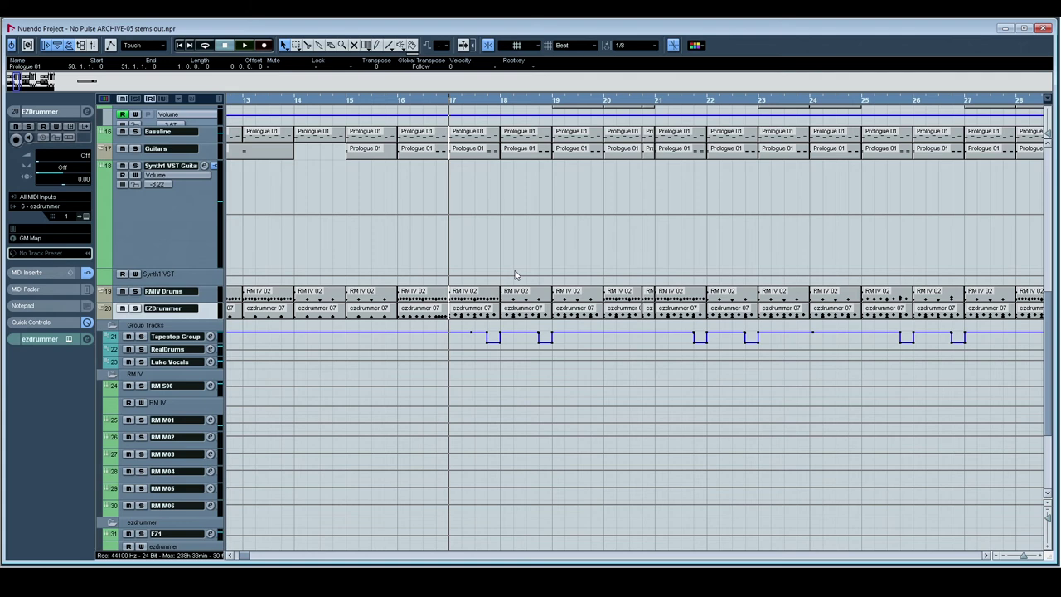
key(space)
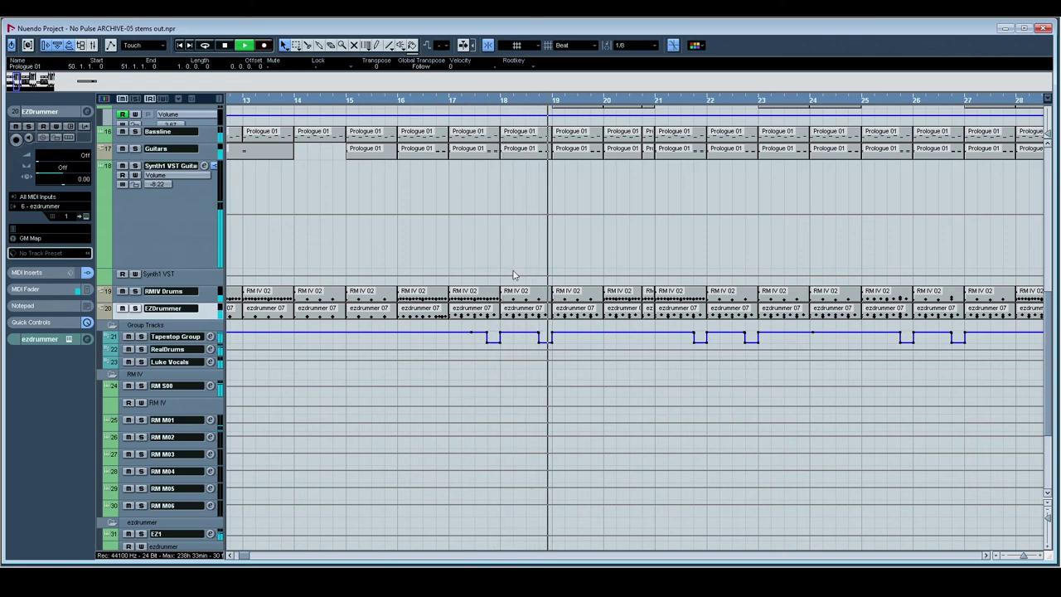
scroll(562, 277, up, 6)
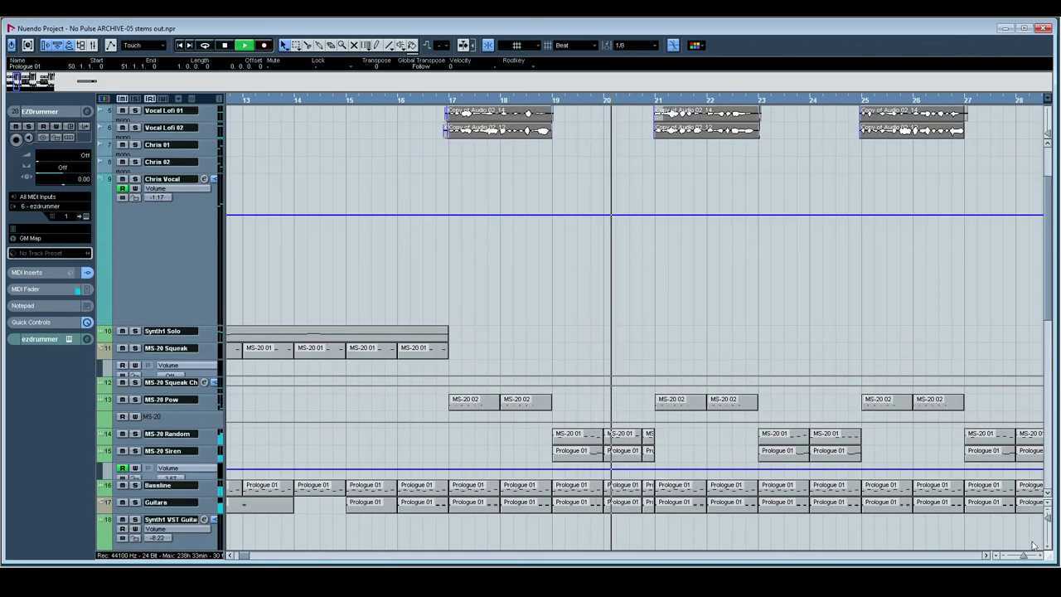
Zoom the timeline out to show the whole song and shrink the track heights.
click(1026, 555)
key(space)
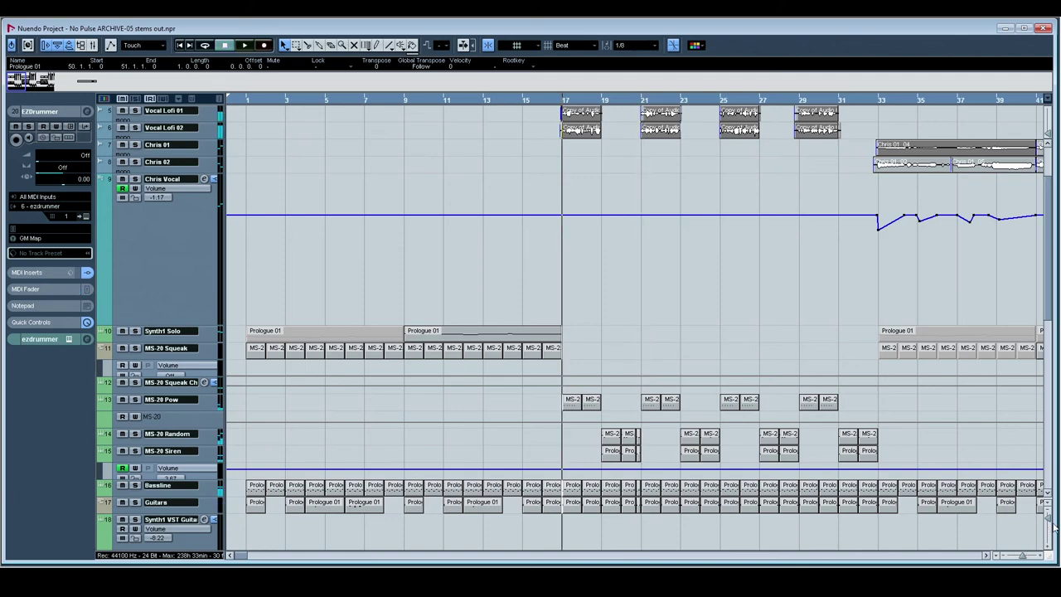
click(1047, 520)
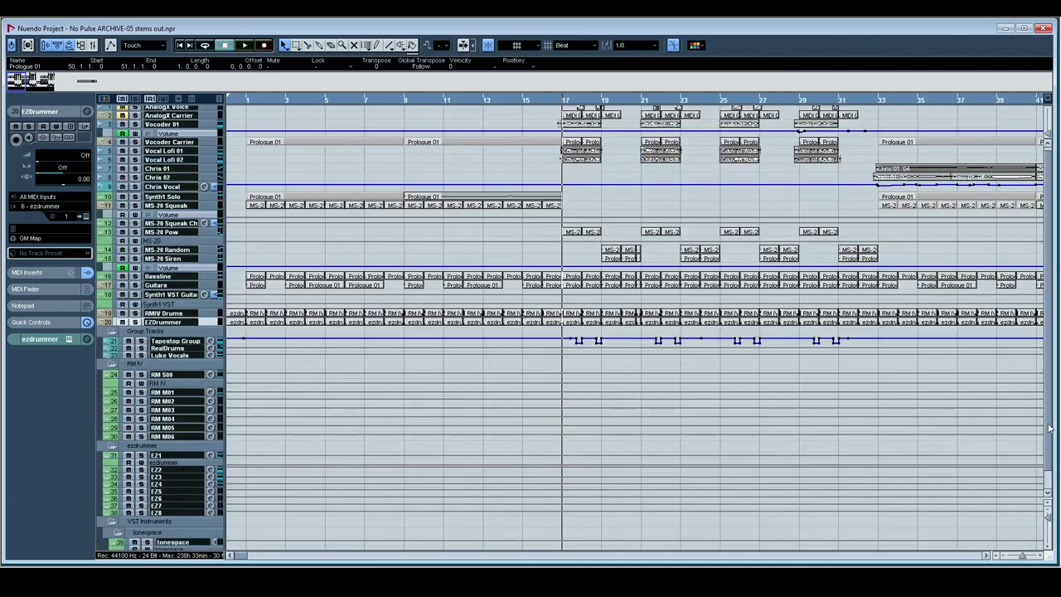
click(1024, 557)
click(1022, 557)
scroll(399, 206, up, 1)
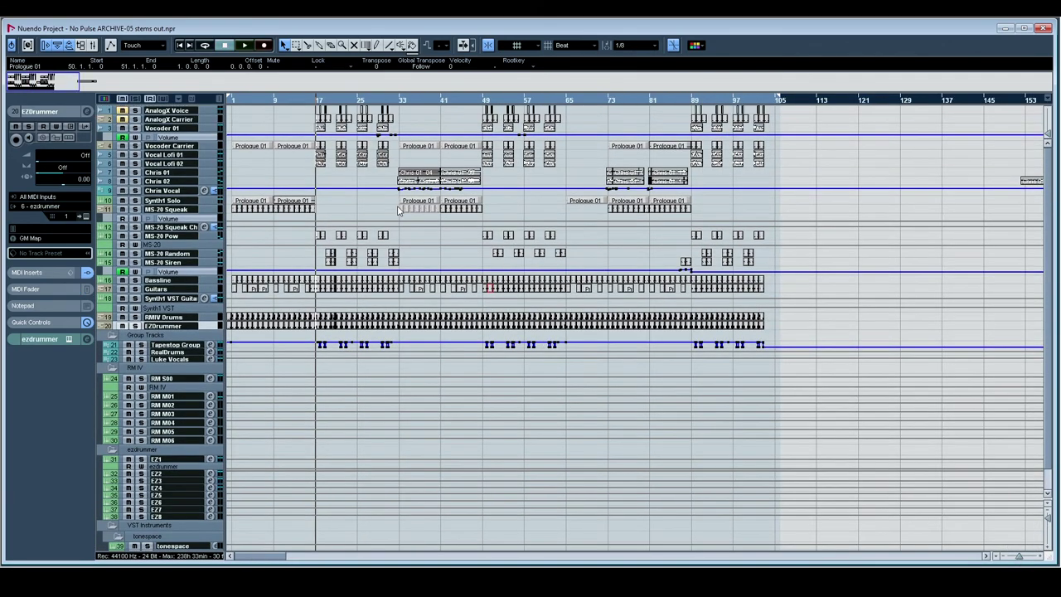
Select the tracks from AnalogX Voice down to the drums and enlarge their height.
click(203, 108)
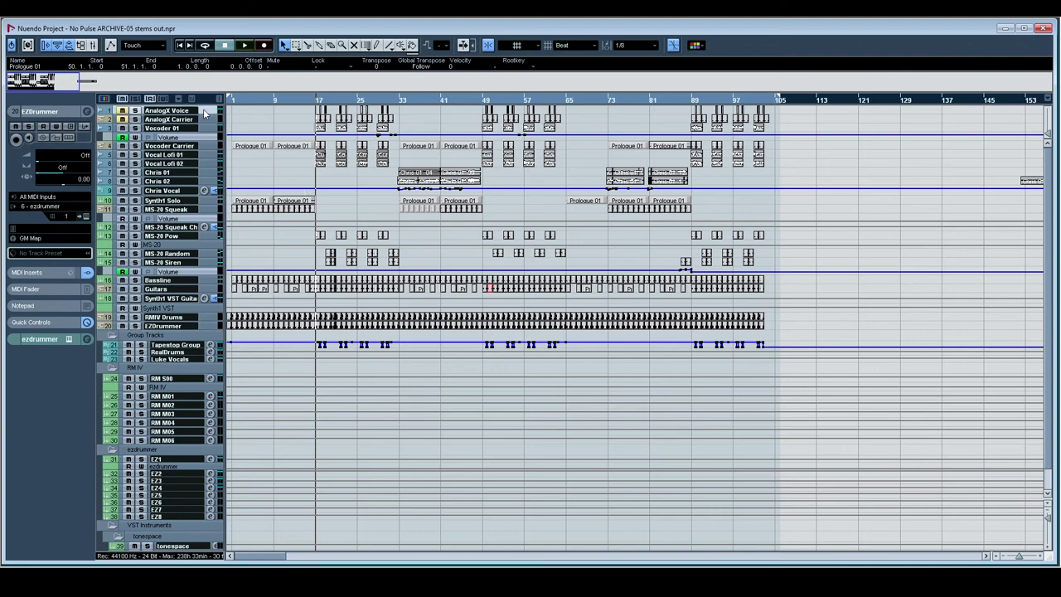
shift+click(208, 318)
key(ctrl+Down)
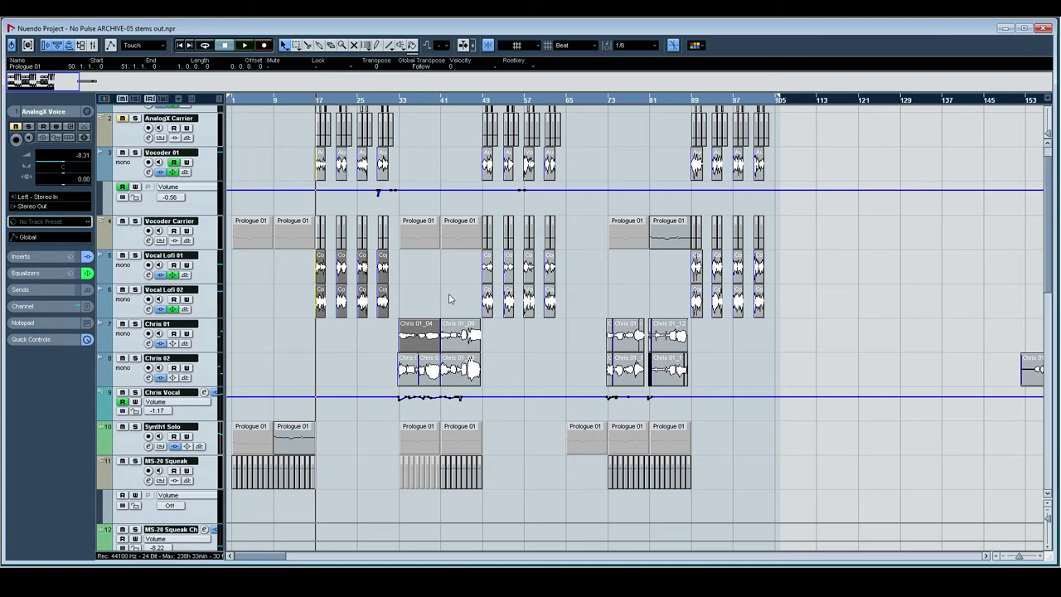
key(ctrl+Up)
Clear the selection, unmute AnalogX Voice and AnalogX Carrier, and play from bar 17.
click(195, 125)
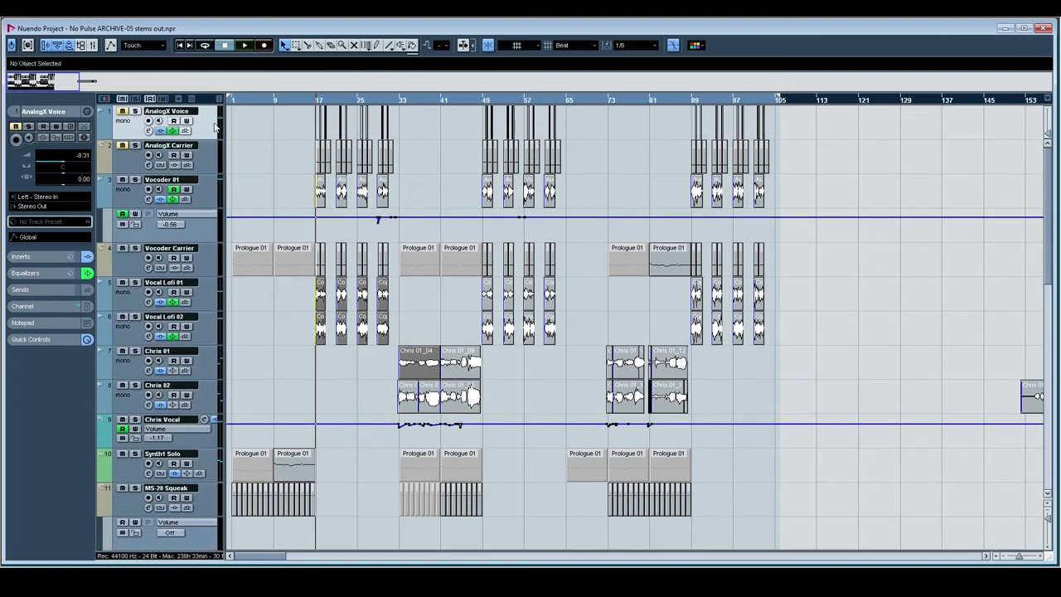
click(122, 111)
click(123, 146)
key(space)
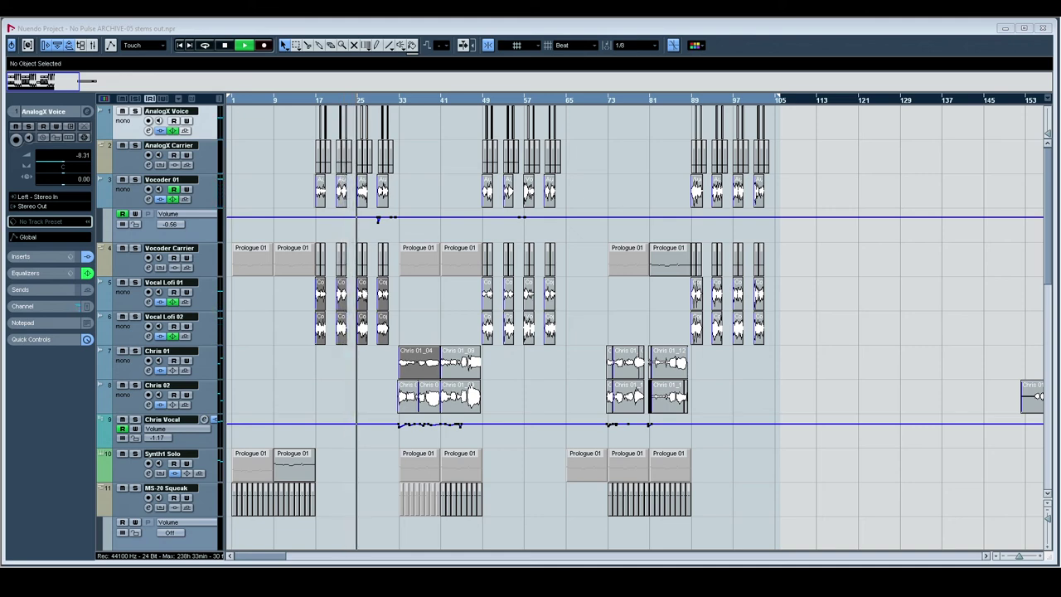
Stop playback around bar 28 and fit tracks 1–18 in the window.
scroll(334, 274, down, 1)
scroll(334, 273, right, 2)
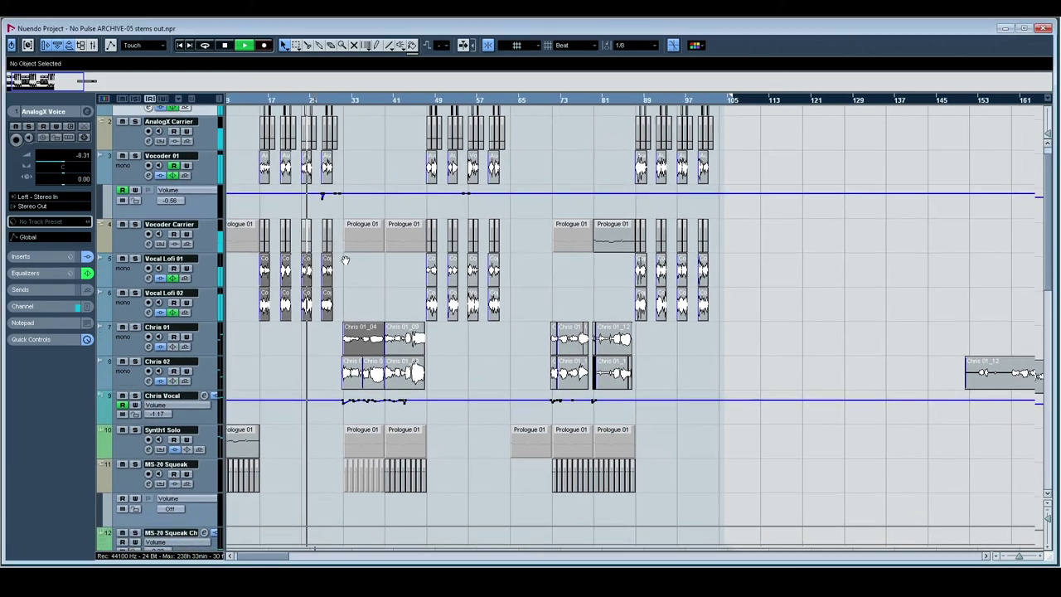
scroll(334, 275, down, 8)
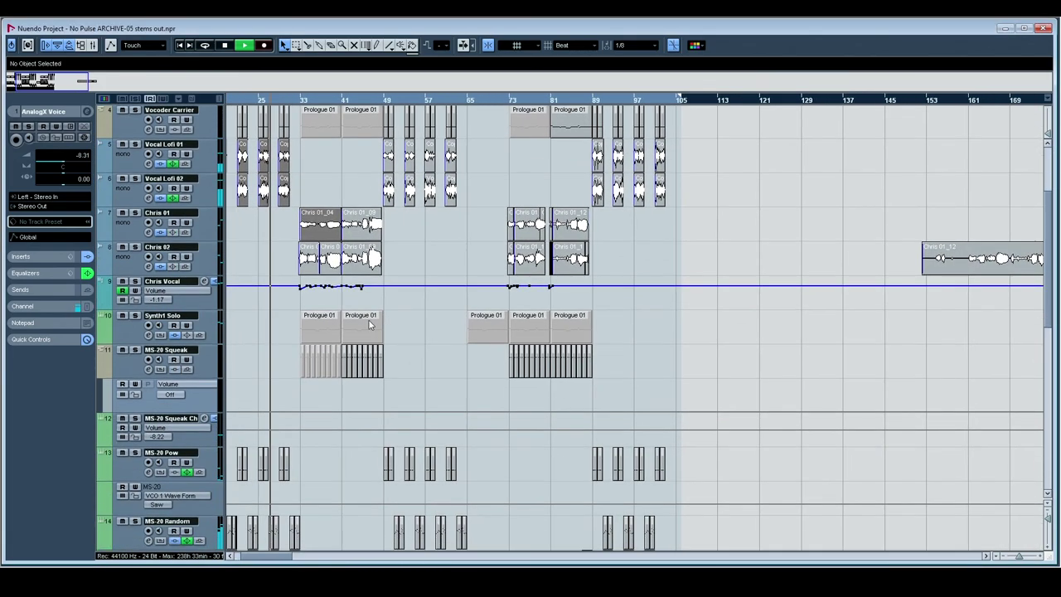
scroll(427, 215, down, 5)
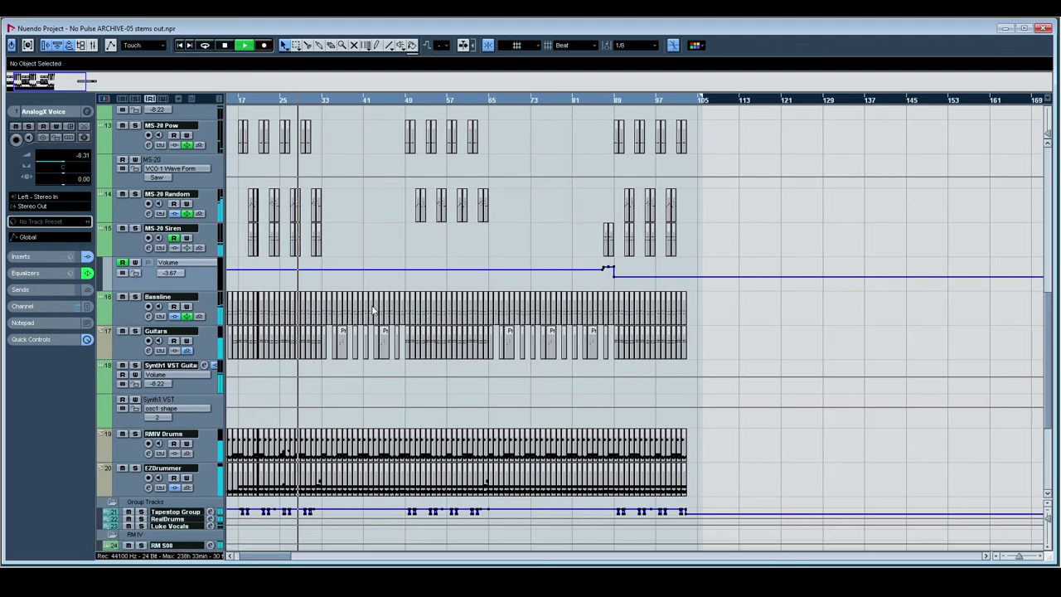
scroll(592, 240, up, 13)
scroll(592, 239, left, 2)
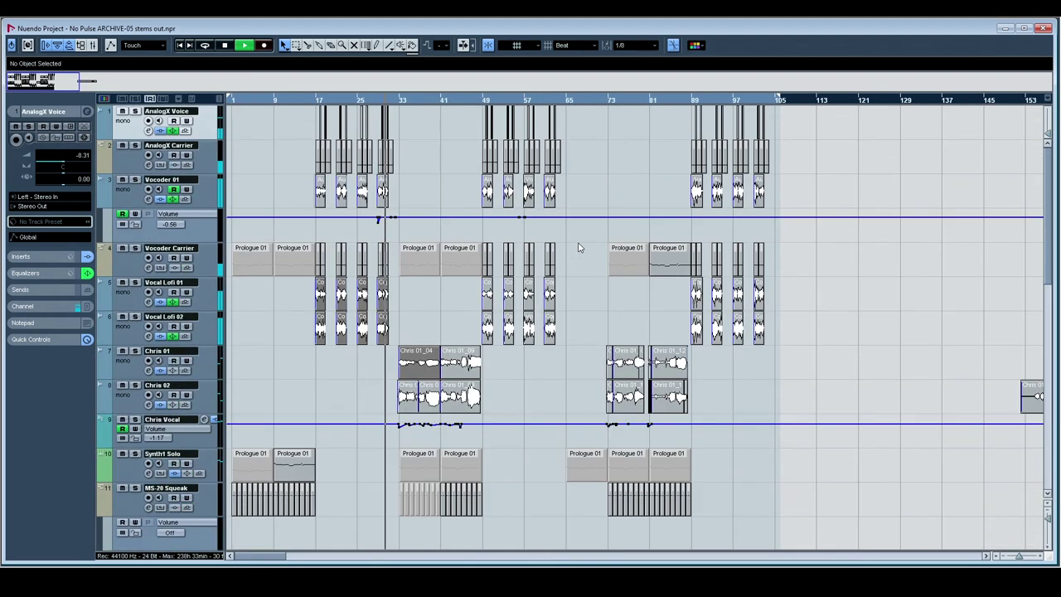
key(space)
click(1049, 518)
click(1049, 511)
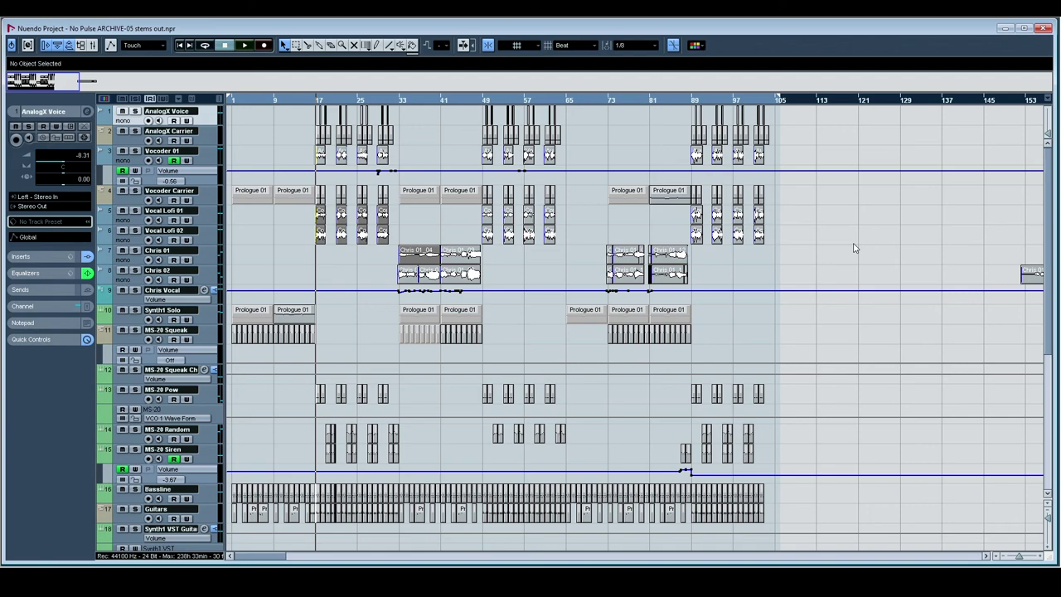
scroll(853, 243, down, 5)
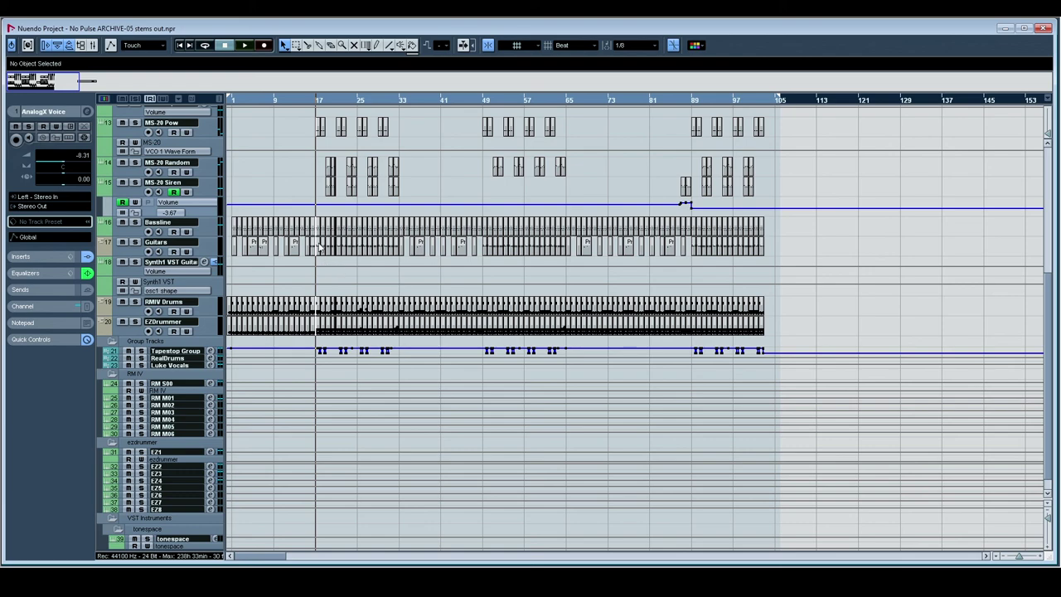
scroll(286, 215, up, 5)
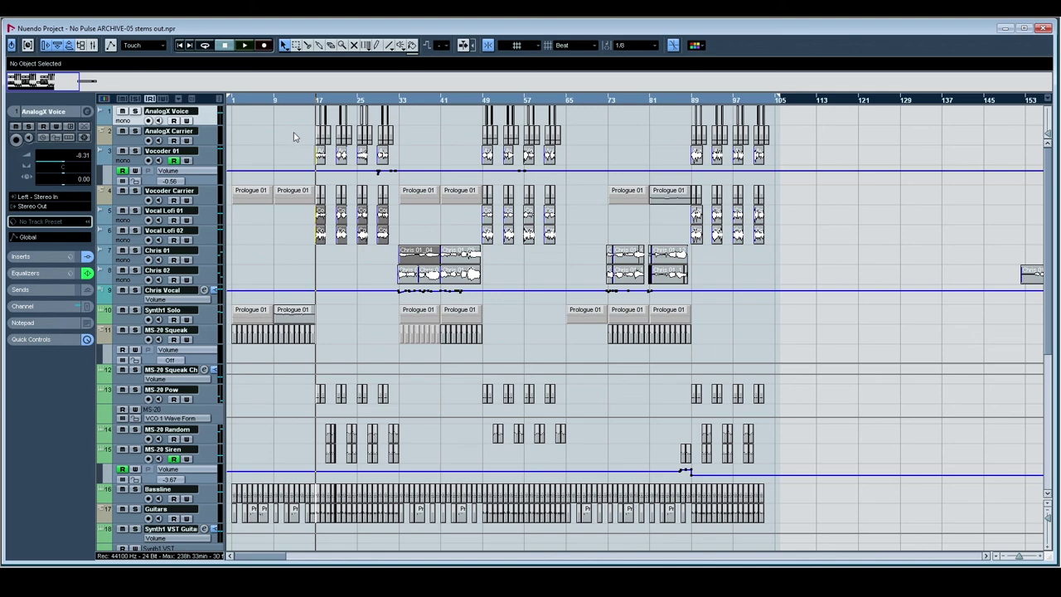
Start playback from around bar 99, just before the song's ending at bar 105.
scroll(293, 136, down, 3)
scroll(293, 135, up, 3)
click(750, 100)
key(space)
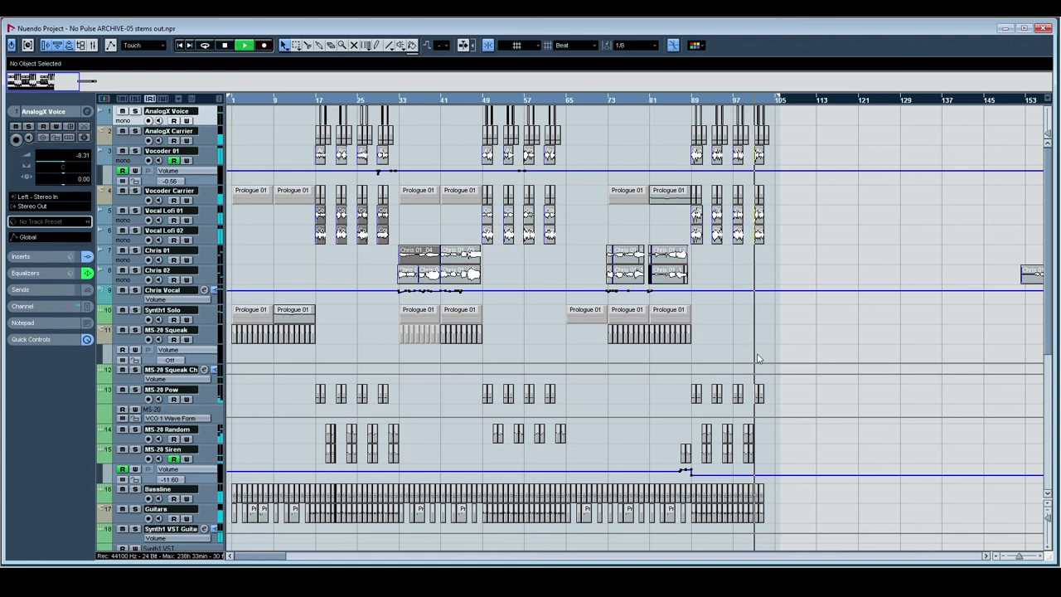